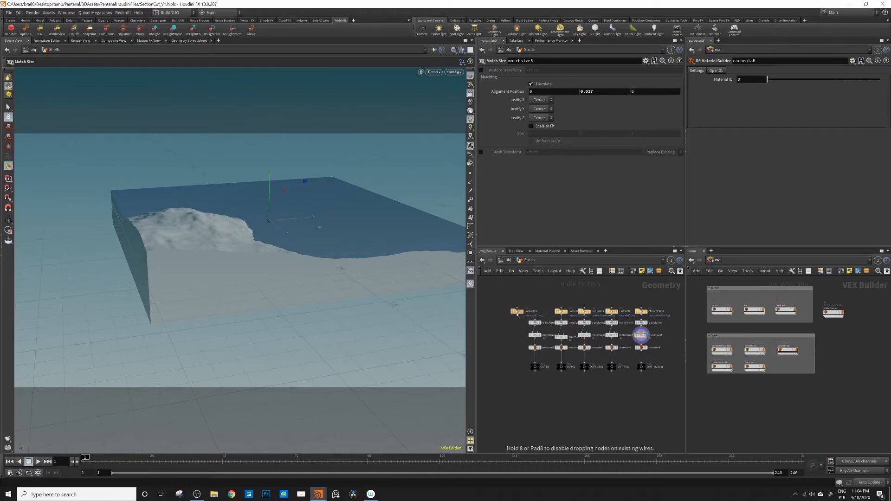
Arrange the Shells, ScateredShells and SectionCut nodes in a row at the object level
{"action": "mouse_move", "coordinate": [517, 314]}
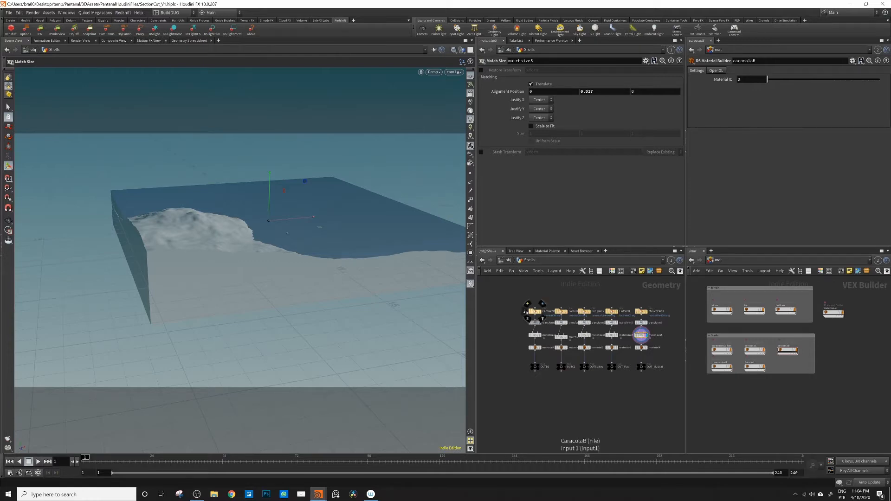
{"action": "mouse_move", "coordinate": [537, 293]}
{"action": "middle_mouse_down"}
{"action": "mouse_move", "coordinate": [506, 292]}
{"action": "mouse_move", "coordinate": [539, 291]}
{"action": "middle_mouse_up"}
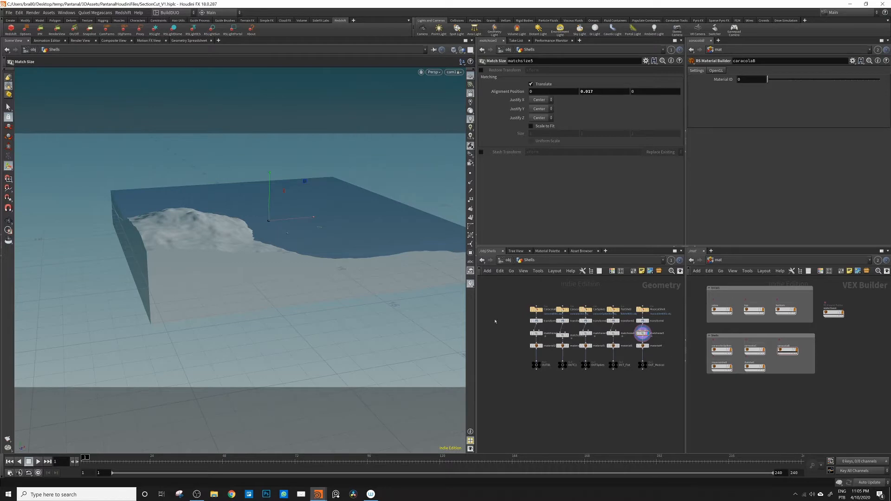
{"action": "left_click", "coordinate": [508, 261]}
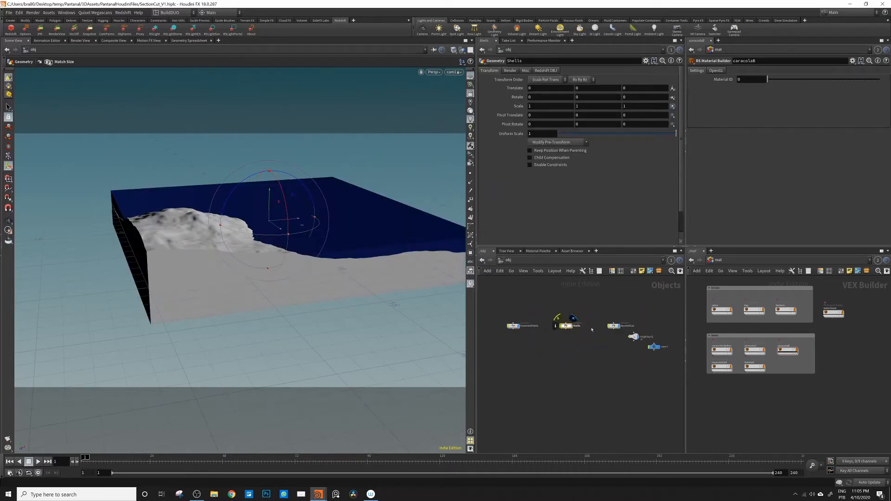
{"action": "mouse_move", "coordinate": [513, 326]}
{"action": "left_mouse_down"}
{"action": "mouse_move", "coordinate": [574, 331]}
{"action": "mouse_move", "coordinate": [577, 340]}
{"action": "mouse_move", "coordinate": [503, 326]}
{"action": "left_mouse_up"}
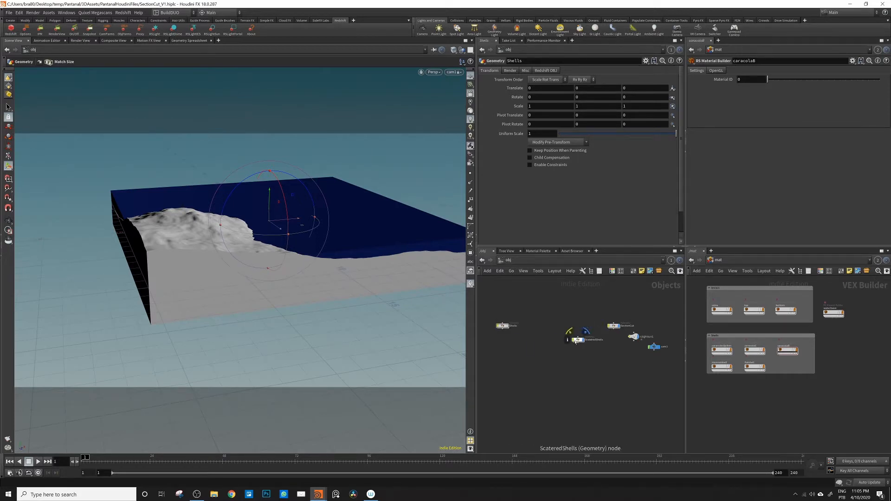
{"action": "left_click_drag", "start_coordinate": [575, 340], "coordinate": [542, 326]}
{"action": "double_click", "coordinate": [542, 325]}
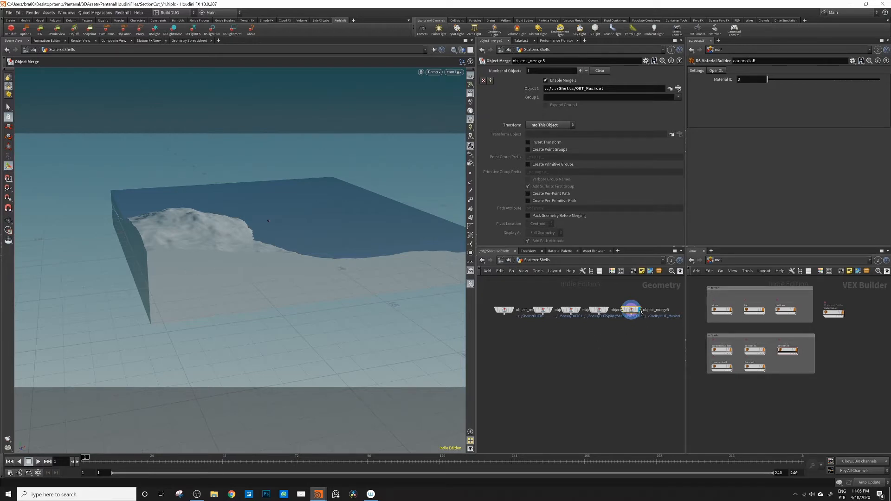
{"action": "key", "text": "u"}
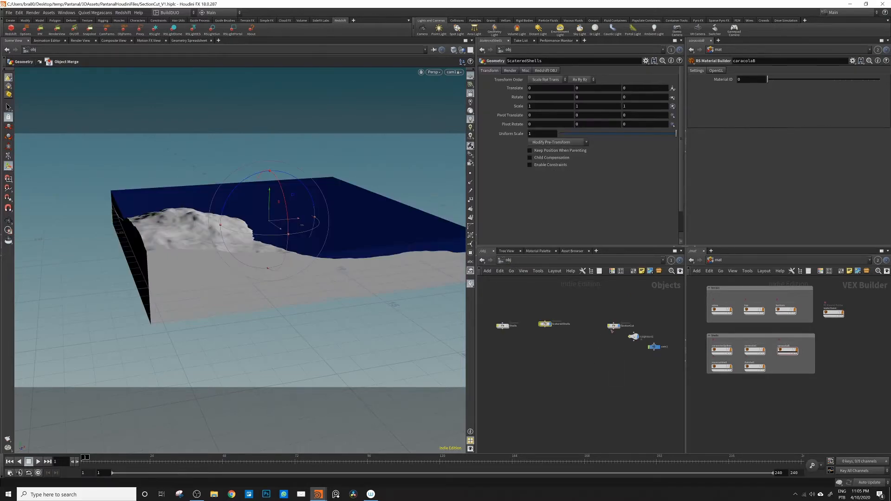
{"action": "left_click_drag", "start_coordinate": [612, 327], "coordinate": [590, 324]}
{"action": "left_click_drag", "start_coordinate": [226, 218], "coordinate": [324, 216], "text": "alt"}
{"action": "mouse_move", "coordinate": [204, 270]}
{"action": "left_mouse_down", "text": "alt"}
{"action": "mouse_move", "coordinate": [163, 266]}
{"action": "mouse_move", "coordinate": [193, 267]}
{"action": "left_mouse_up", "text": "alt"}
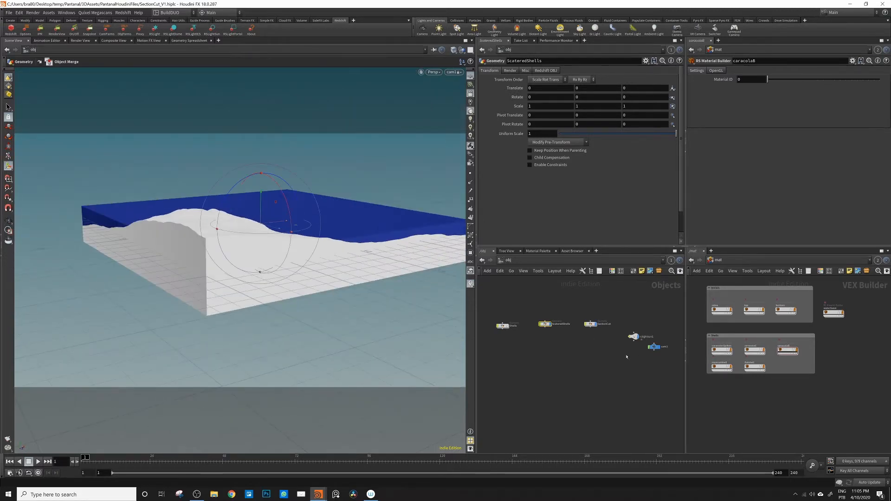
Inside the SectionCut network, branch a Null node off the output of normal1
{"action": "double_click", "coordinate": [589, 324]}
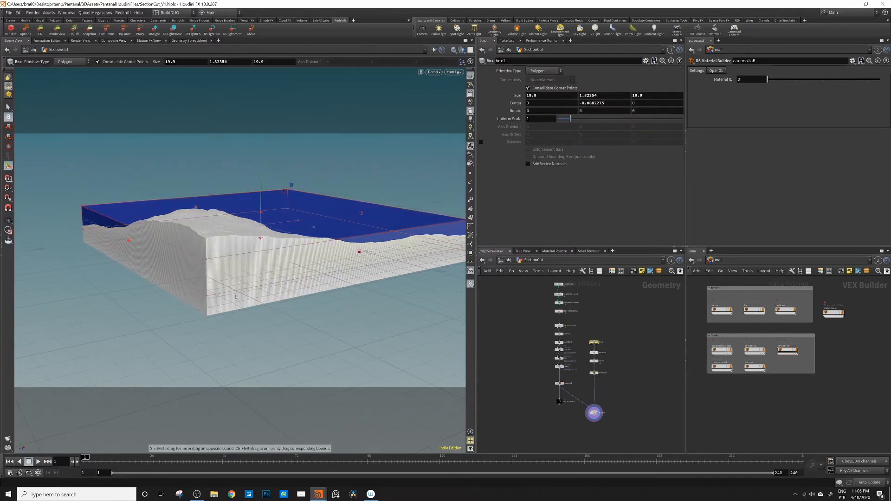
{"action": "scroll", "coordinate": [543, 371], "scroll_direction": "up", "scroll_amount": 3}
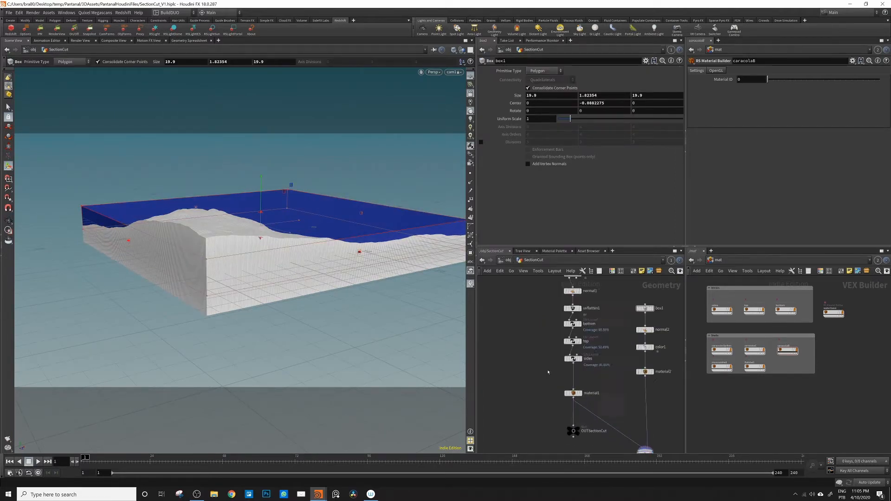
{"action": "middle_click_drag", "start_coordinate": [562, 310], "coordinate": [580, 331]}
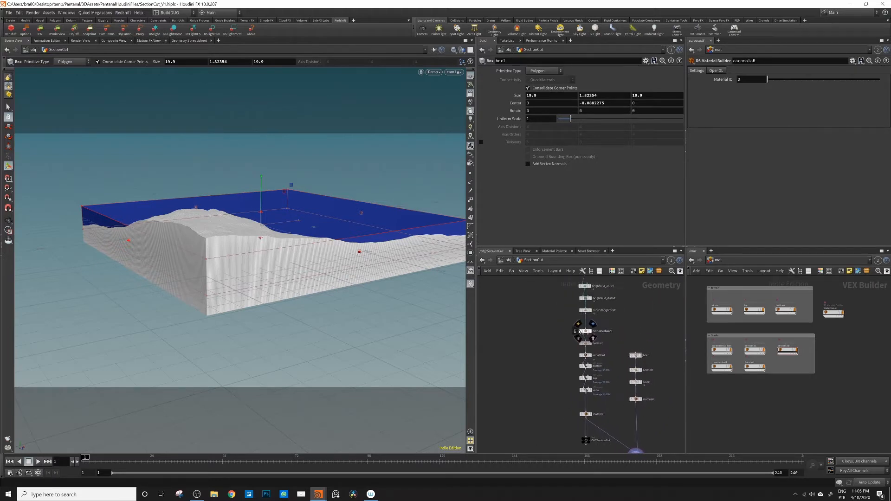
{"action": "scroll", "coordinate": [581, 328], "scroll_direction": "down", "scroll_amount": 2}
{"action": "left_click_drag", "start_coordinate": [584, 328], "coordinate": [584, 322]}
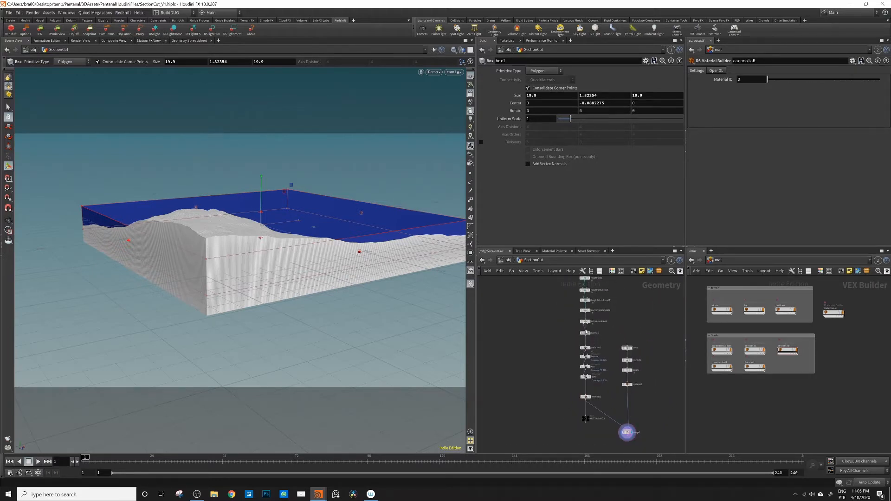
{"action": "scroll", "coordinate": [585, 338], "scroll_direction": "up", "scroll_amount": 5}
{"action": "middle_click_drag", "start_coordinate": [581, 337], "coordinate": [564, 350]}
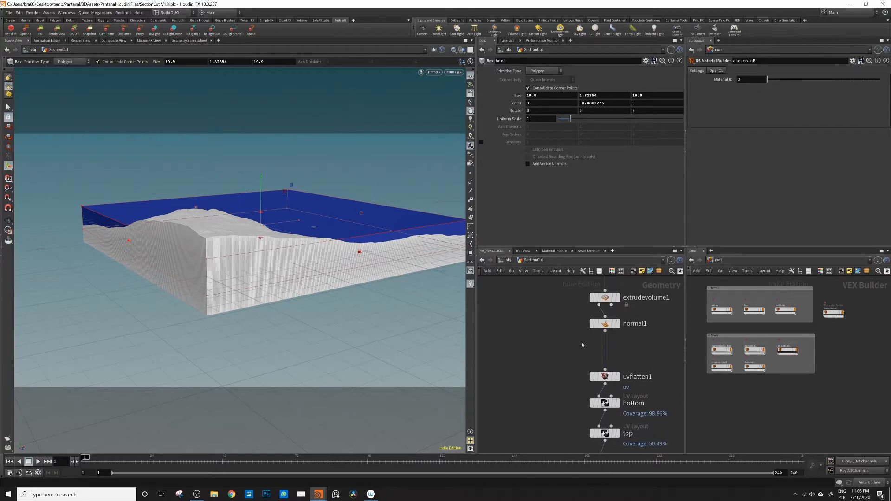
{"action": "left_click", "coordinate": [605, 332]}
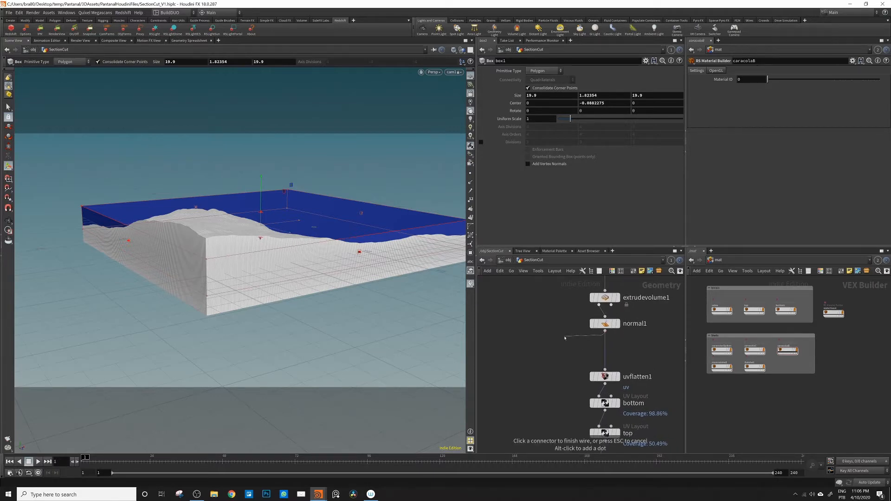
{"action": "key", "text": "Tab"}
{"action": "type", "text": "null"}
{"action": "key", "text": "Return"}
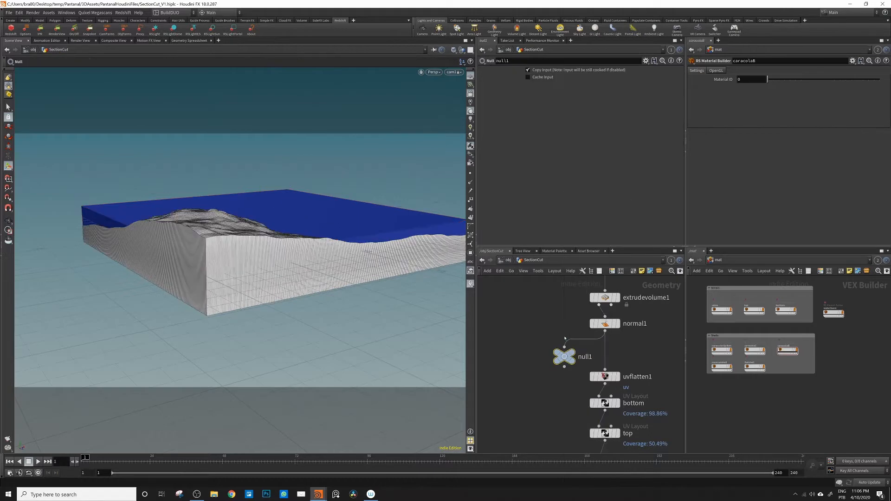
Set the new Null apart from the main chain, rename it OUT_Terrain and colour it black
{"action": "left_click_drag", "start_coordinate": [564, 357], "coordinate": [534, 359]}
{"action": "left_click", "coordinate": [556, 359]}
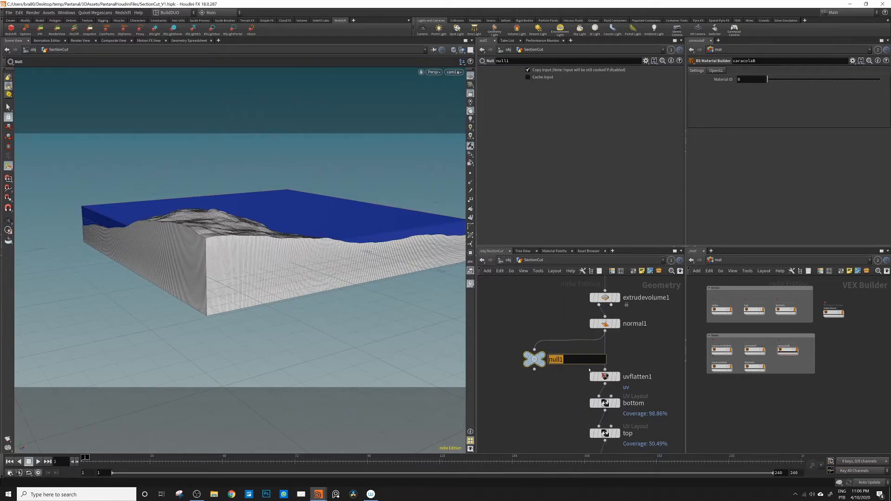
{"action": "type", "text": "OUT_Terrain"}
{"action": "key", "text": "Return"}
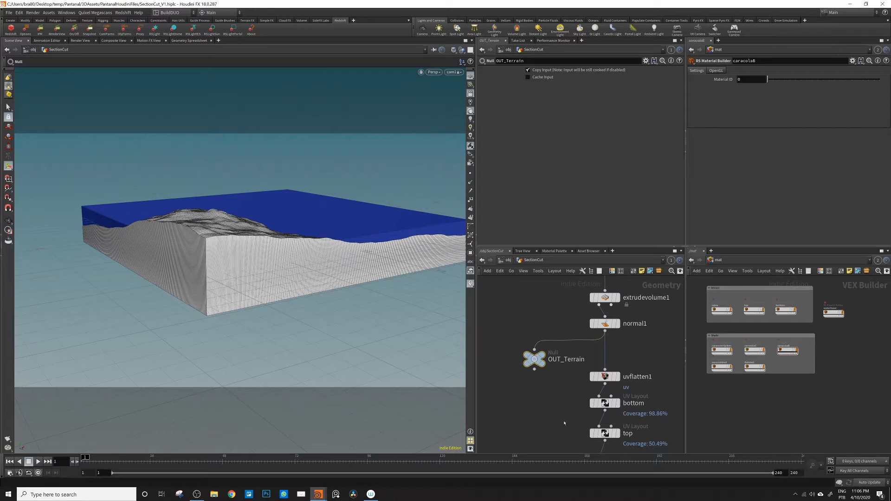
{"action": "key", "text": "c"}
{"action": "left_click", "coordinate": [653, 450]}
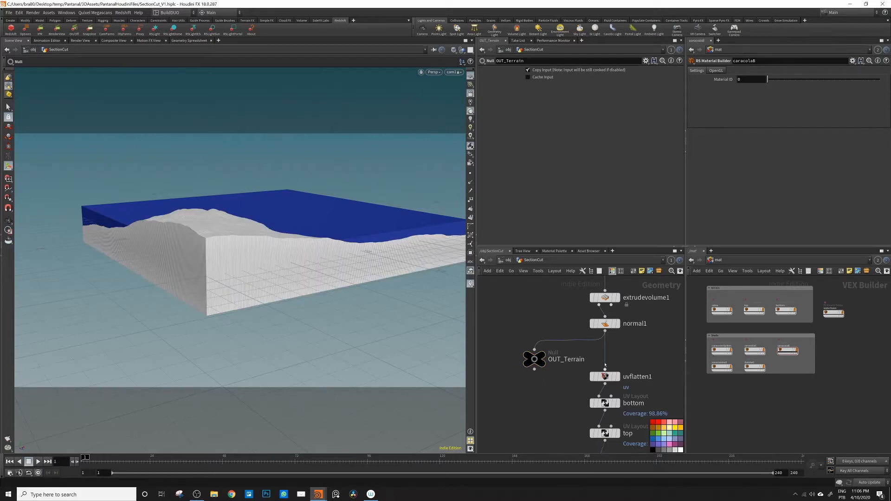
Open the ScateredShells network in the second network pane, keeping the SectionCut network in the first
{"action": "scroll", "coordinate": [605, 365], "scroll_direction": "down", "scroll_amount": 6}
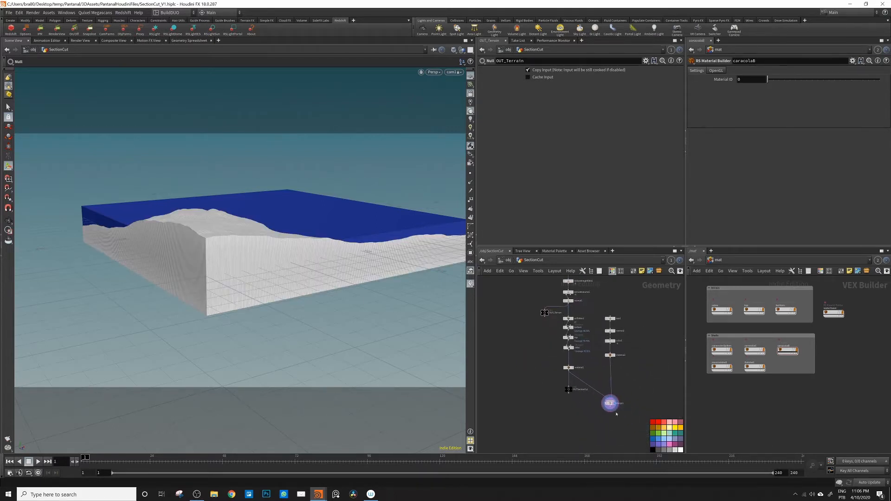
{"action": "scroll", "coordinate": [616, 414], "scroll_direction": "up", "scroll_amount": 4}
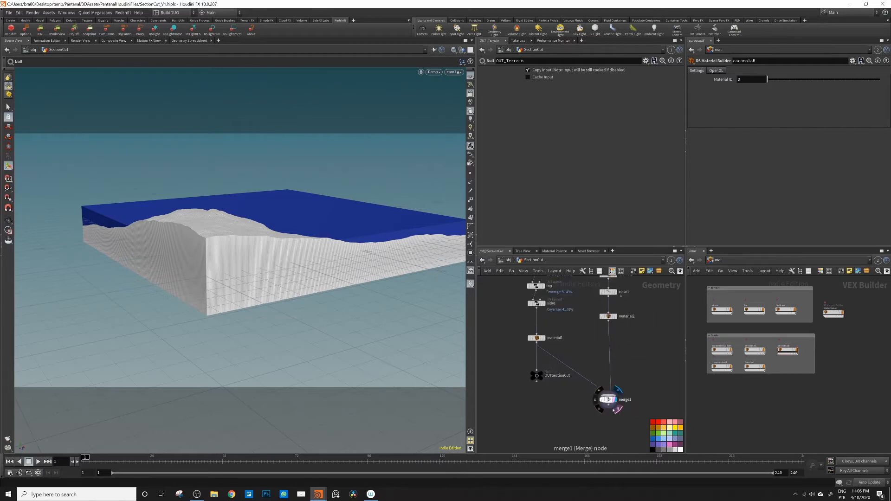
{"action": "scroll", "coordinate": [616, 410], "scroll_direction": "down", "scroll_amount": 2}
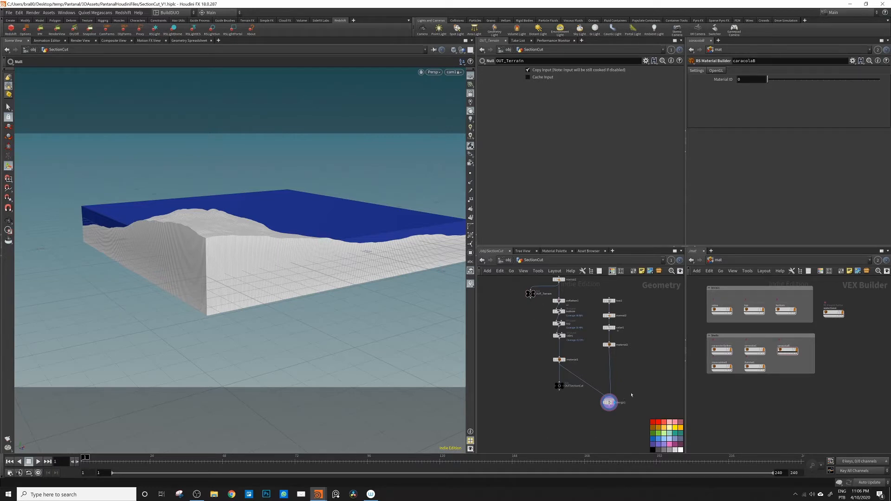
{"action": "scroll", "coordinate": [631, 395], "scroll_direction": "up", "scroll_amount": 2}
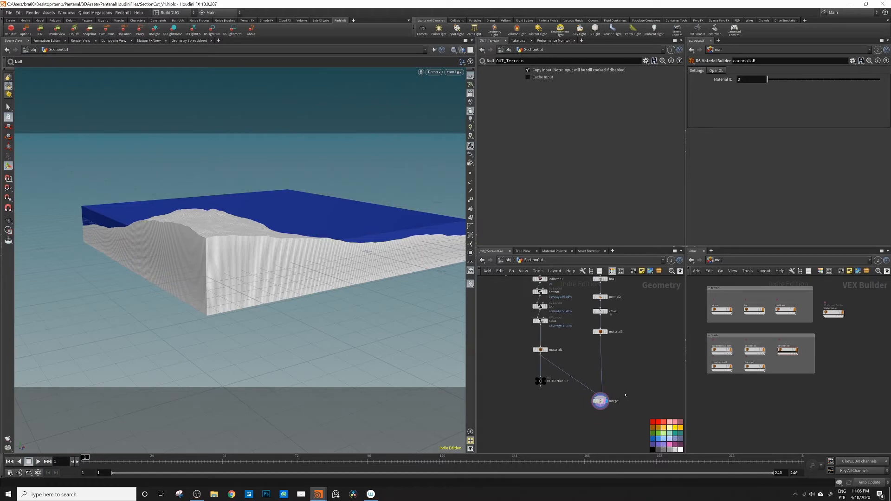
{"action": "middle_click_drag", "start_coordinate": [624, 394], "coordinate": [619, 414]}
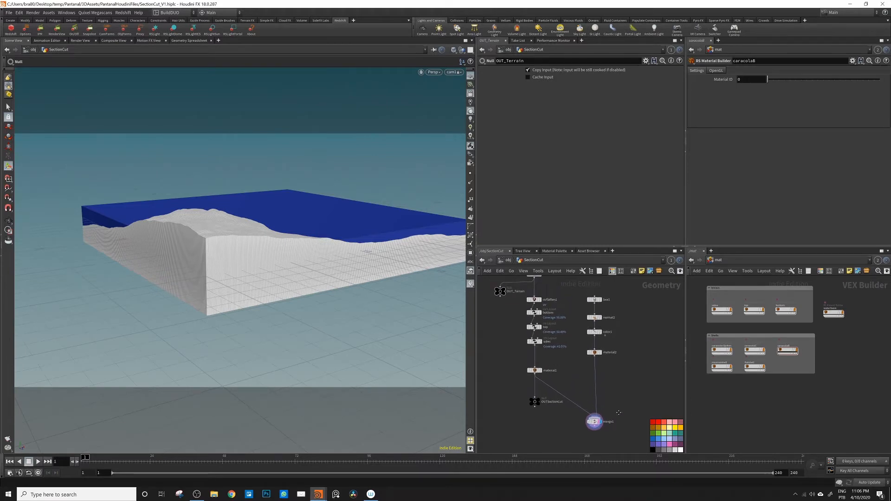
{"action": "left_click", "coordinate": [717, 260]}
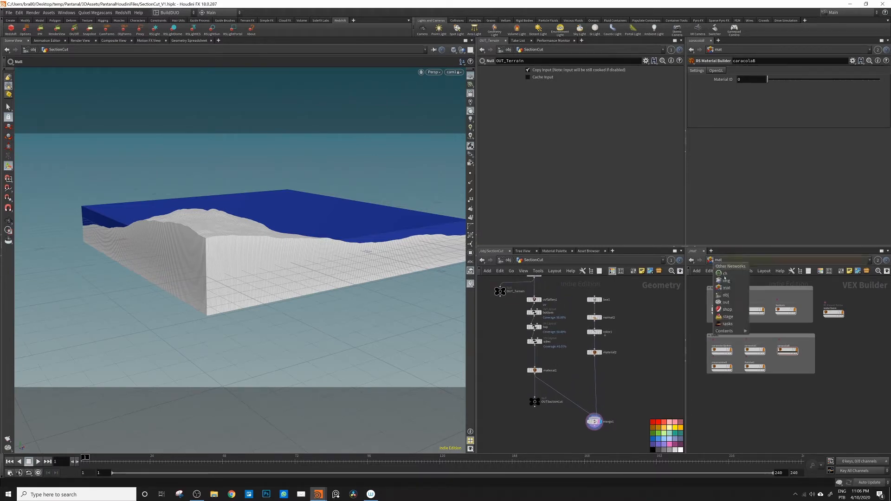
{"action": "left_click", "coordinate": [725, 294]}
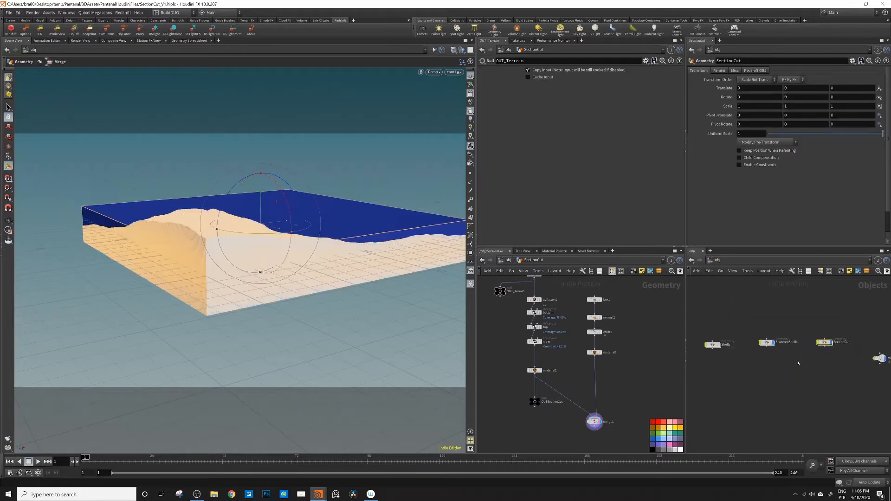
{"action": "double_click", "coordinate": [767, 342]}
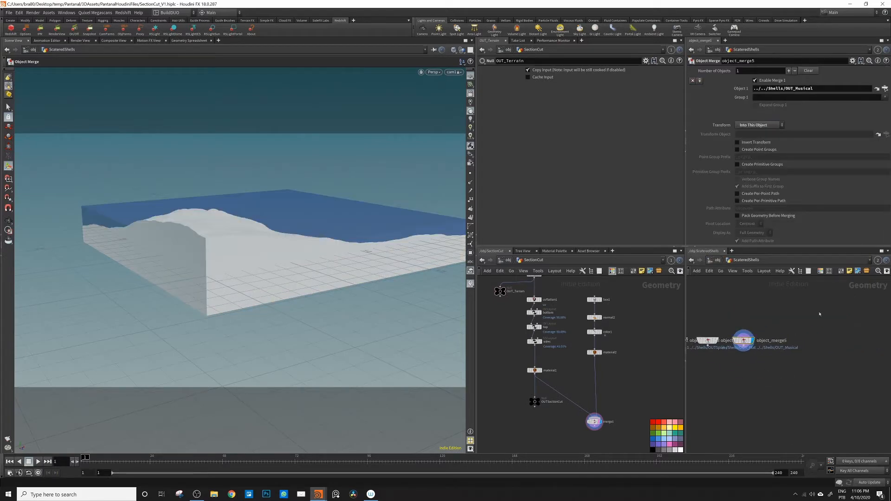
Add an Object Merge node in ScateredShells and set its Object 1 to SectionCut's OUT_Terrain null
{"action": "key", "text": "Tab"}
{"action": "type", "text": "op"}
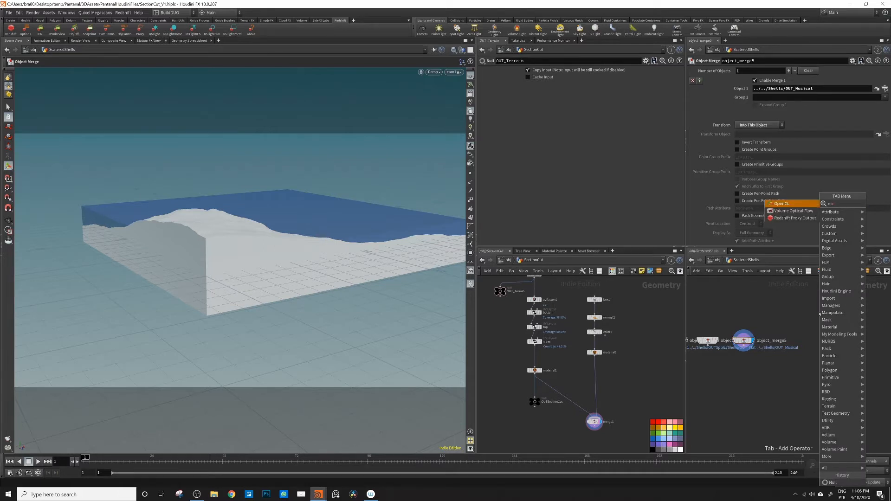
{"action": "key", "text": "BackSpace"}
{"action": "key", "text": "BackSpace"}
{"action": "type", "text": "obj"}
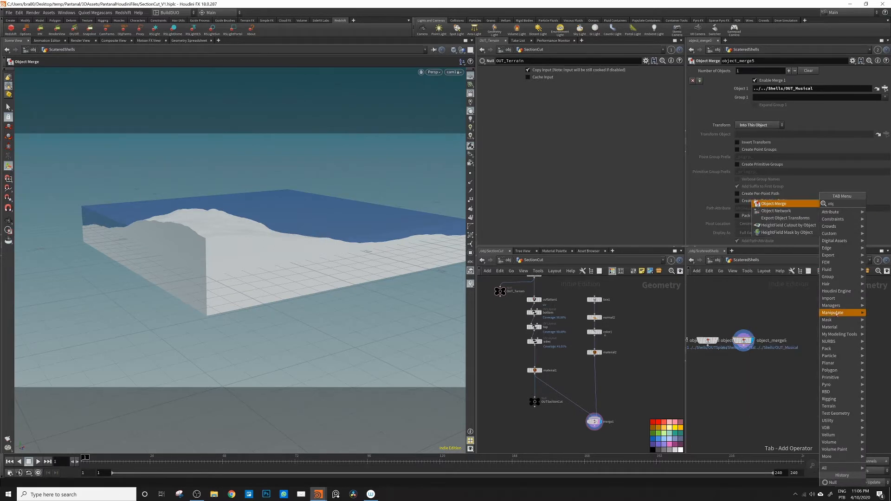
{"action": "left_click", "coordinate": [778, 204]}
{"action": "left_click", "coordinate": [805, 305]}
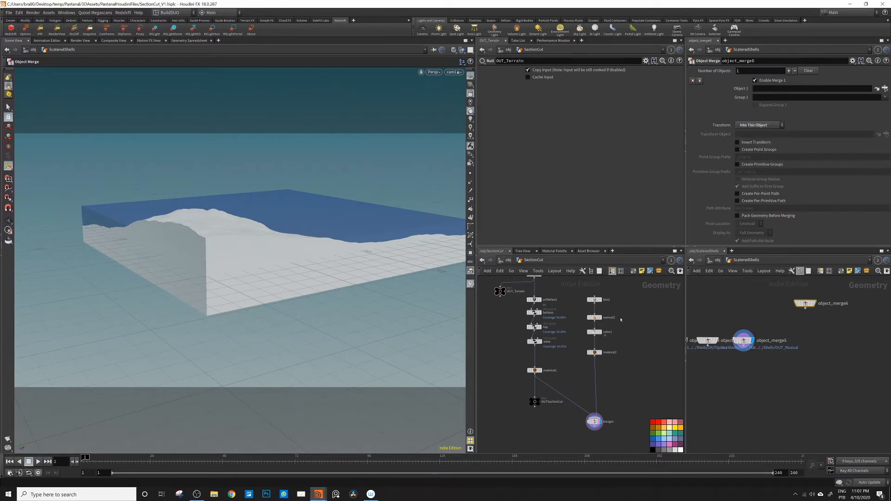
{"action": "left_click_drag", "start_coordinate": [500, 291], "coordinate": [809, 90]}
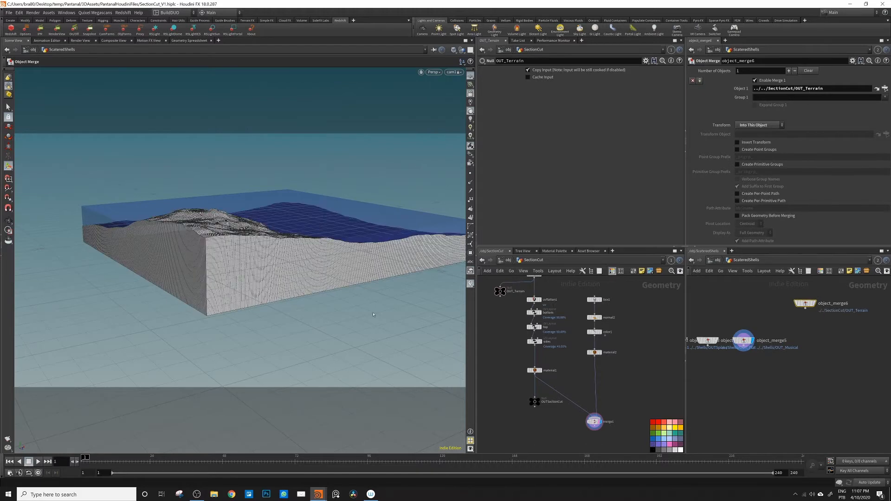
Hide the other objects in the viewport, line the terrain Object Merge up with the shell merges and display it
{"action": "left_click", "coordinate": [461, 51]}
{"action": "left_click", "coordinate": [483, 72]}
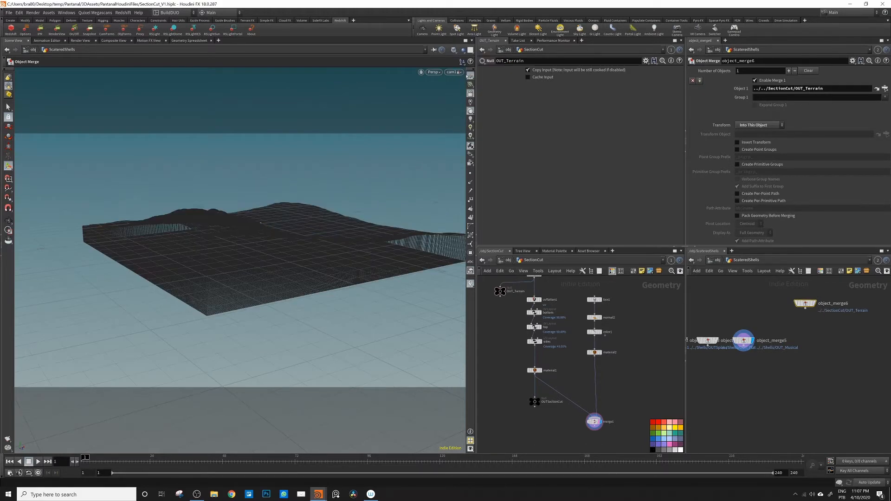
{"action": "mouse_move", "coordinate": [805, 303]}
{"action": "left_mouse_down"}
{"action": "mouse_move", "coordinate": [801, 360]}
{"action": "mouse_move", "coordinate": [826, 341]}
{"action": "left_mouse_up"}
{"action": "left_click", "coordinate": [833, 341]}
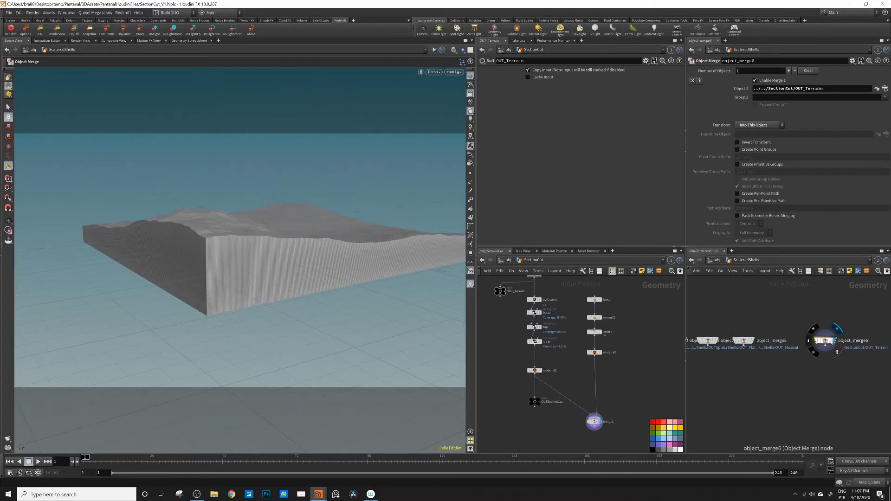
Brush-select the adjoining stretches of the two front side walls of the terrain block and apply a Blast to them
{"action": "left_click_drag", "start_coordinate": [346, 269], "coordinate": [274, 267], "text": "alt"}
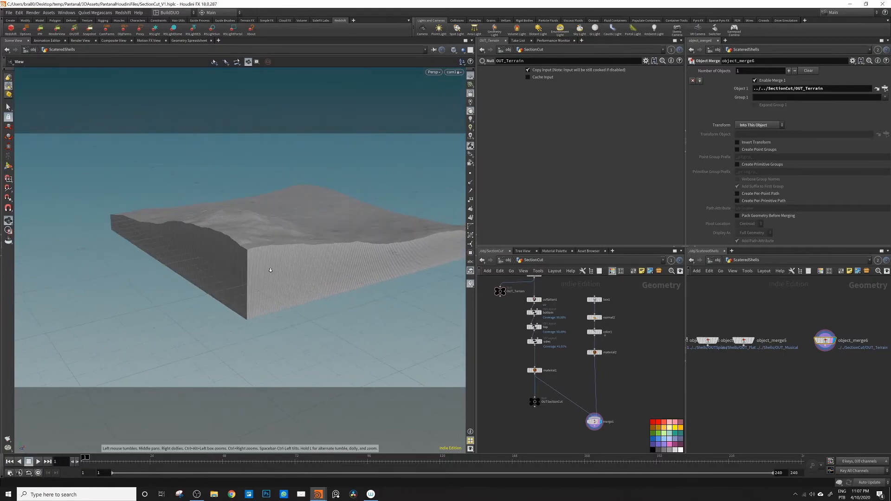
{"action": "right_click_drag", "start_coordinate": [274, 267], "coordinate": [463, 220], "text": "alt"}
{"action": "left_click_drag", "start_coordinate": [246, 256], "coordinate": [106, 152], "text": "alt"}
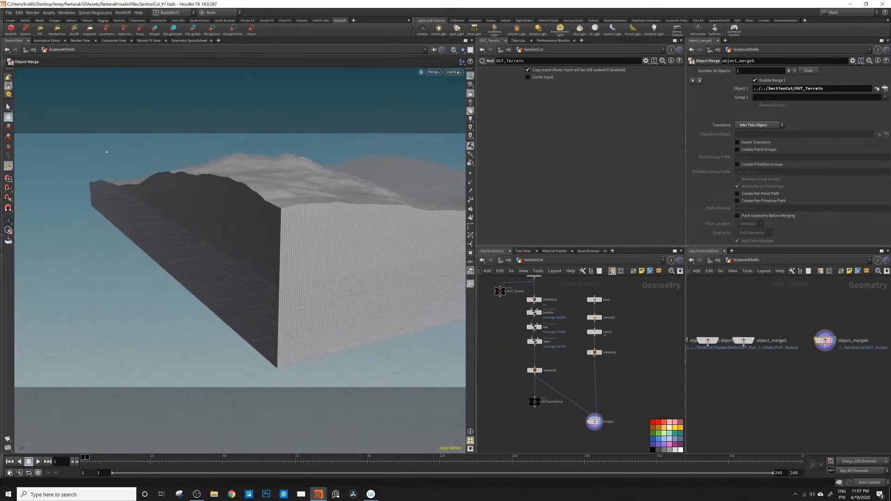
{"action": "key", "text": "s"}
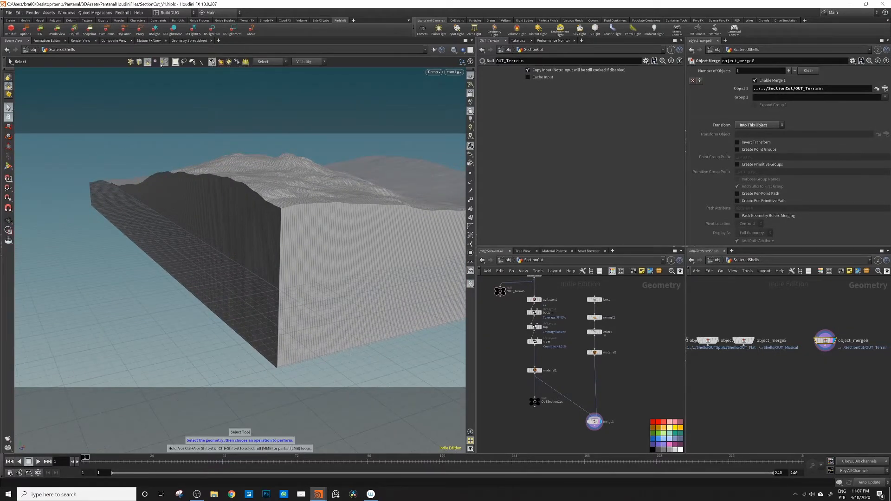
{"action": "left_click", "coordinate": [192, 61]}
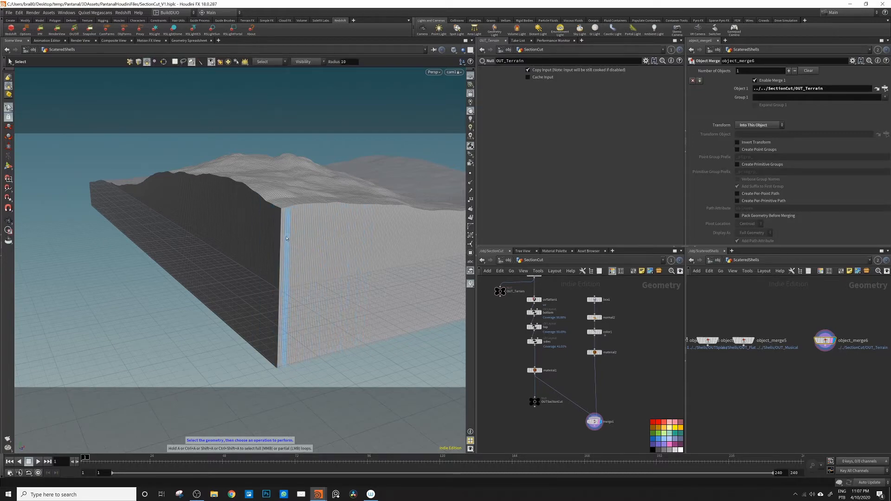
{"action": "mouse_move", "coordinate": [293, 235]}
{"action": "left_mouse_down"}
{"action": "mouse_move", "coordinate": [193, 210]}
{"action": "mouse_move", "coordinate": [138, 213]}
{"action": "mouse_move", "coordinate": [154, 211]}
{"action": "left_mouse_up"}
{"action": "middle_click_drag", "start_coordinate": [277, 228], "coordinate": [211, 216], "text": "alt"}
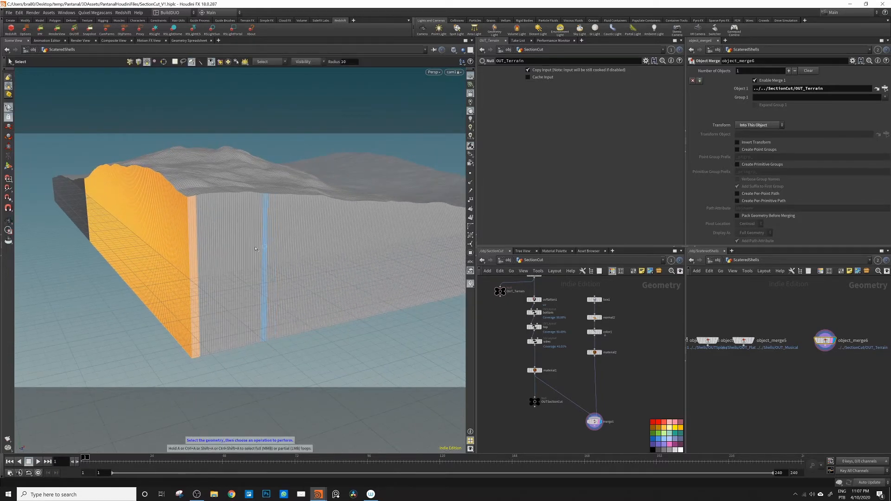
{"action": "mouse_move", "coordinate": [193, 251]}
{"action": "left_mouse_down"}
{"action": "mouse_move", "coordinate": [334, 287]}
{"action": "mouse_move", "coordinate": [418, 259]}
{"action": "mouse_move", "coordinate": [400, 242]}
{"action": "mouse_move", "coordinate": [248, 252]}
{"action": "mouse_move", "coordinate": [379, 256]}
{"action": "left_mouse_up"}
{"action": "key", "text": "Escape"}
{"action": "key", "text": "s"}
{"action": "mouse_move", "coordinate": [218, 232]}
{"action": "left_mouse_down", "text": "alt"}
{"action": "mouse_move", "coordinate": [267, 249]}
{"action": "mouse_move", "coordinate": [305, 243]}
{"action": "mouse_move", "coordinate": [218, 246]}
{"action": "mouse_move", "coordinate": [339, 248]}
{"action": "mouse_move", "coordinate": [214, 250]}
{"action": "mouse_move", "coordinate": [257, 252]}
{"action": "mouse_move", "coordinate": [230, 206]}
{"action": "left_mouse_up", "text": "alt"}
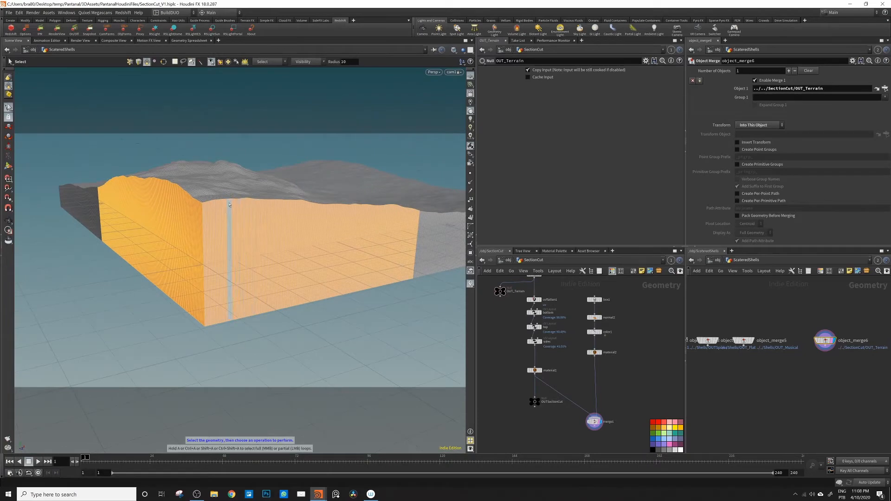
{"action": "key", "text": "Delete"}
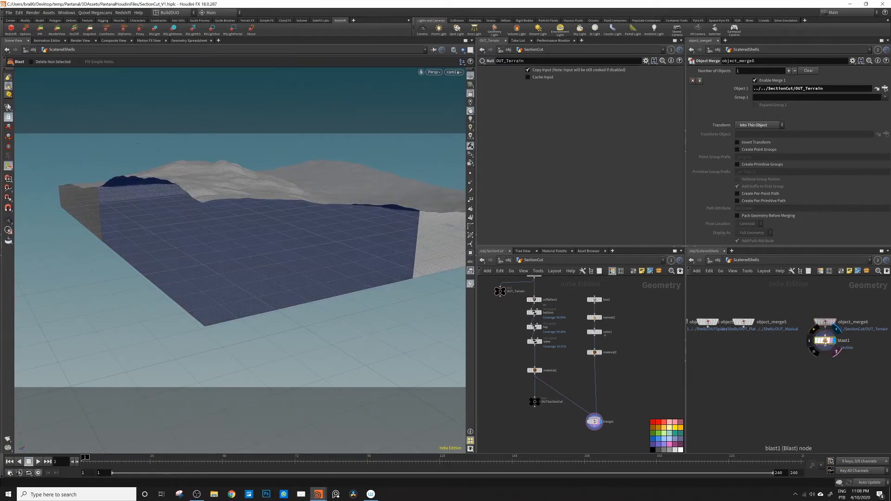
Invert the Blast with Delete Non Selected so only the selected side walls are kept
{"action": "left_click", "coordinate": [825, 341]}
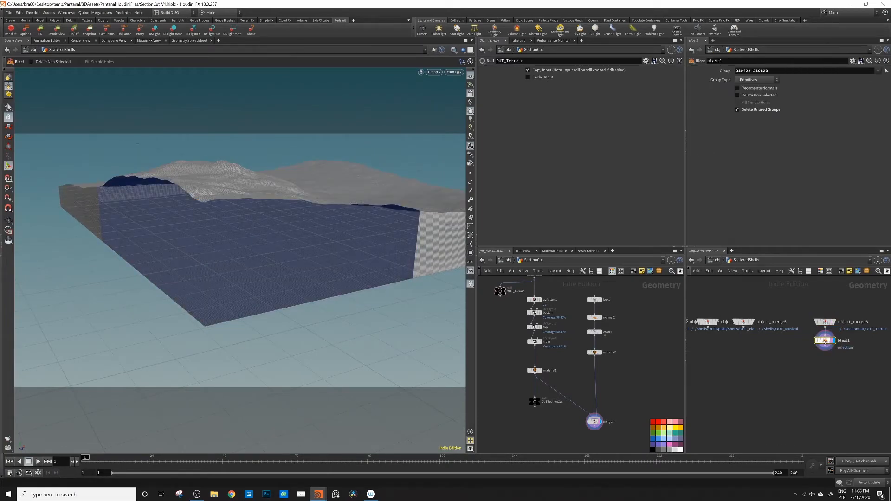
{"action": "left_click", "coordinate": [737, 96]}
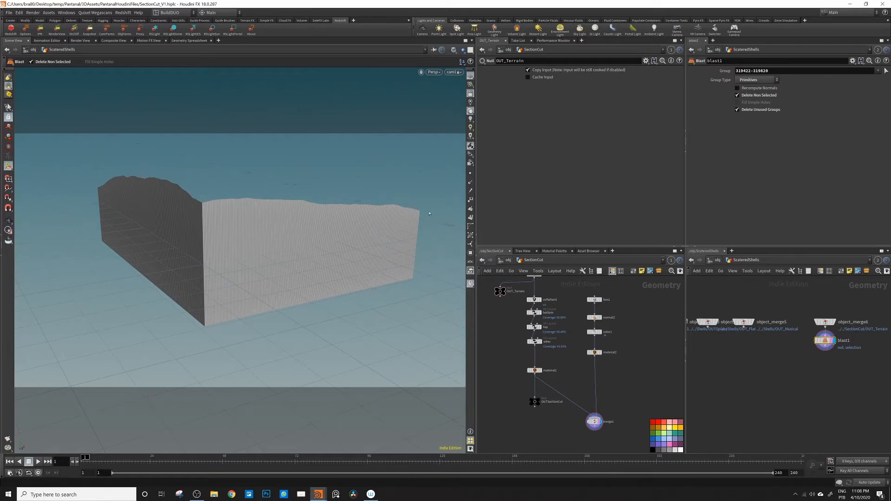
{"action": "key", "text": "Escape"}
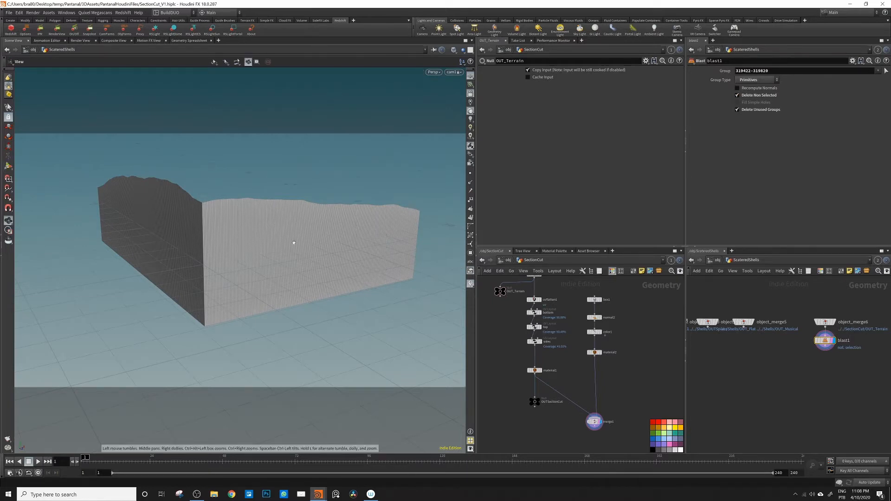
{"action": "key", "text": "Return"}
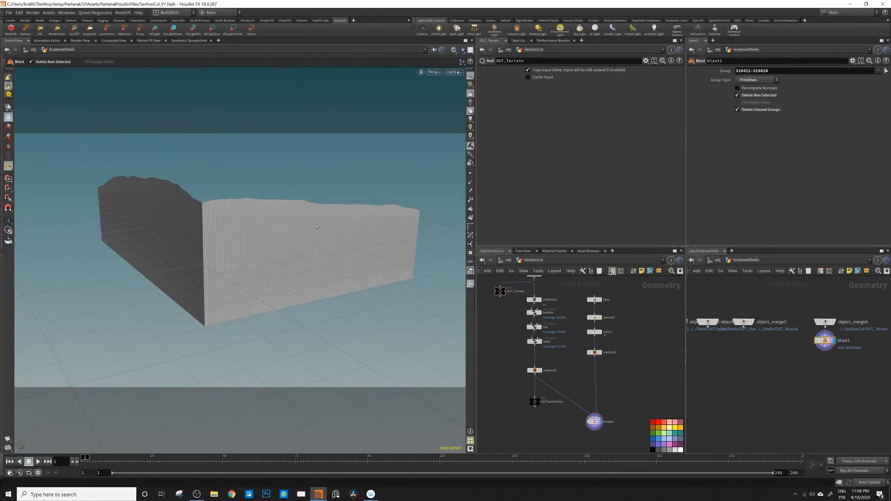
{"action": "key", "text": "Escape"}
{"action": "left_click_drag", "start_coordinate": [316, 227], "coordinate": [235, 275]}
{"action": "key", "text": "Return"}
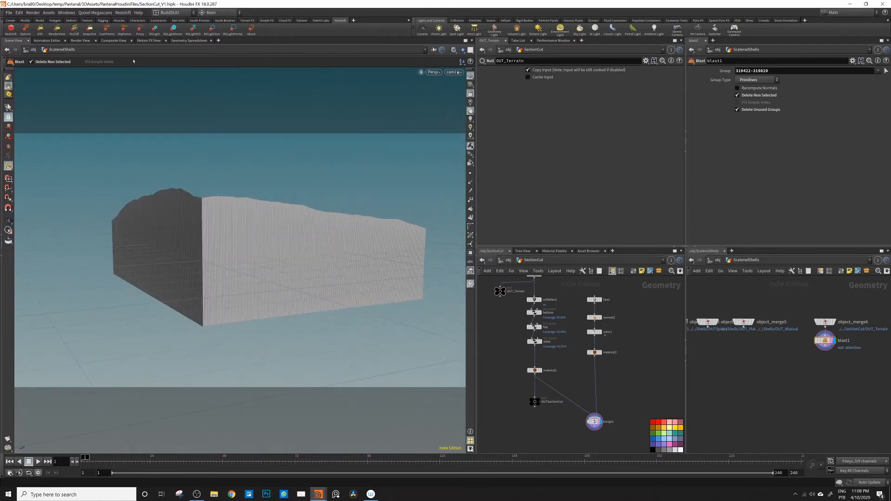
Select the points along the bottom edge of the walls and move them up about 2.07 units in Y with an Edit
{"action": "key", "text": "s"}
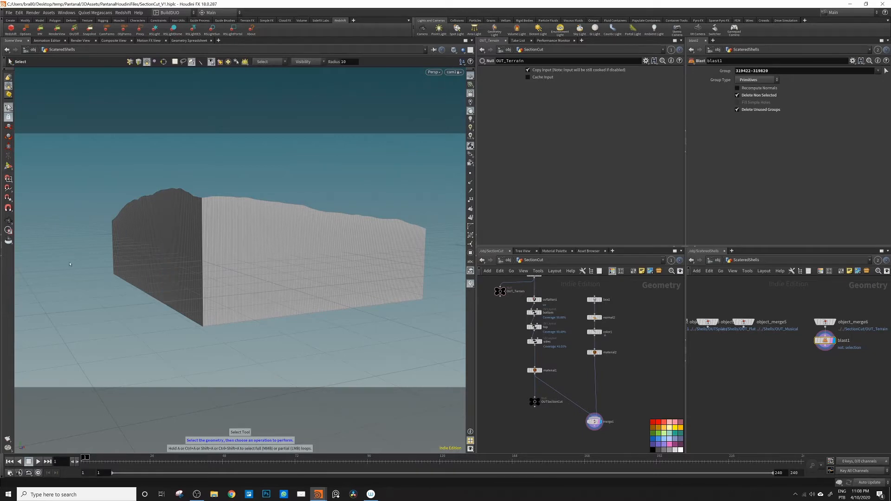
{"action": "left_click", "coordinate": [130, 62]}
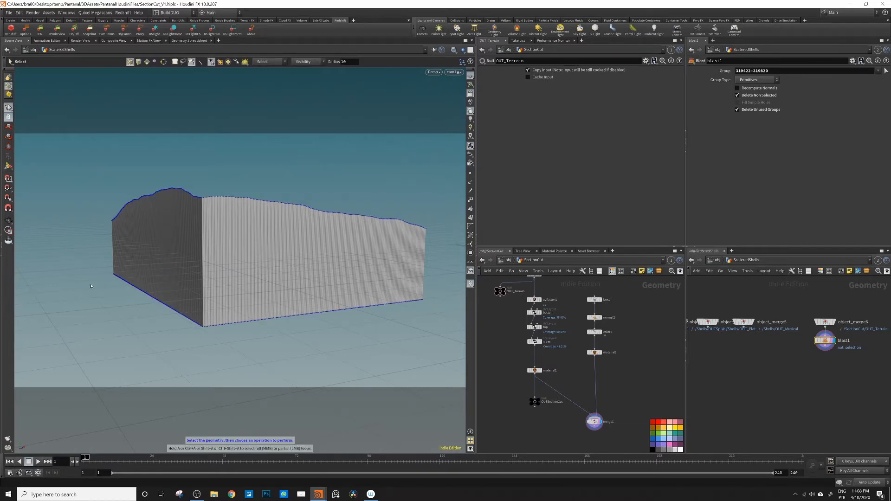
{"action": "left_click_drag", "start_coordinate": [91, 286], "coordinate": [103, 191], "text": "alt"}
{"action": "left_click", "coordinate": [176, 62]}
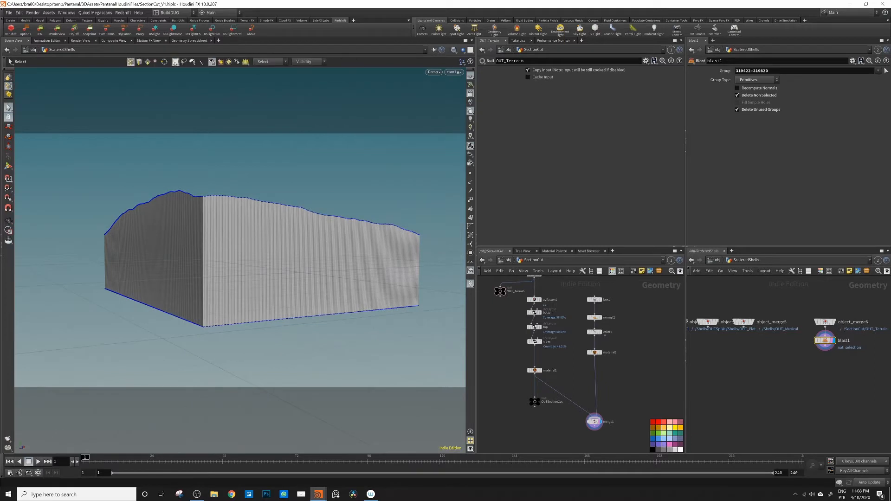
{"action": "left_click_drag", "start_coordinate": [66, 265], "coordinate": [449, 346]}
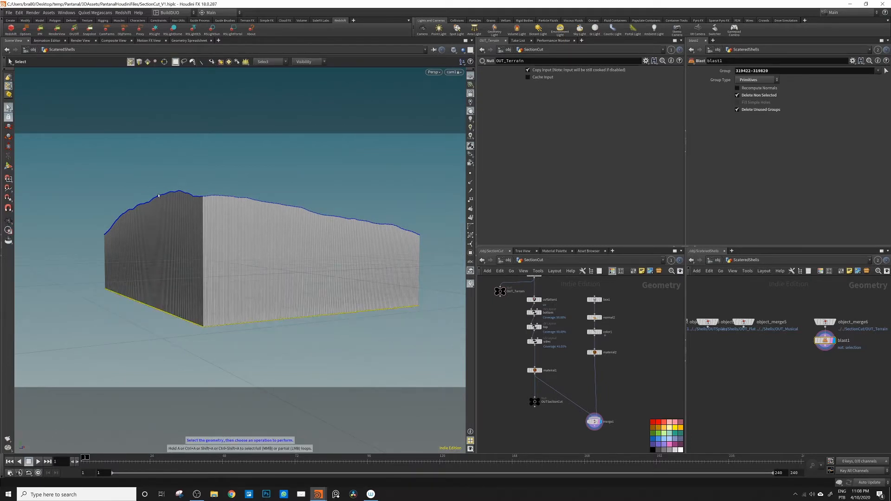
{"action": "key", "text": "t"}
{"action": "left_click_drag", "start_coordinate": [245, 254], "coordinate": [317, 210]}
{"action": "key", "text": "Return"}
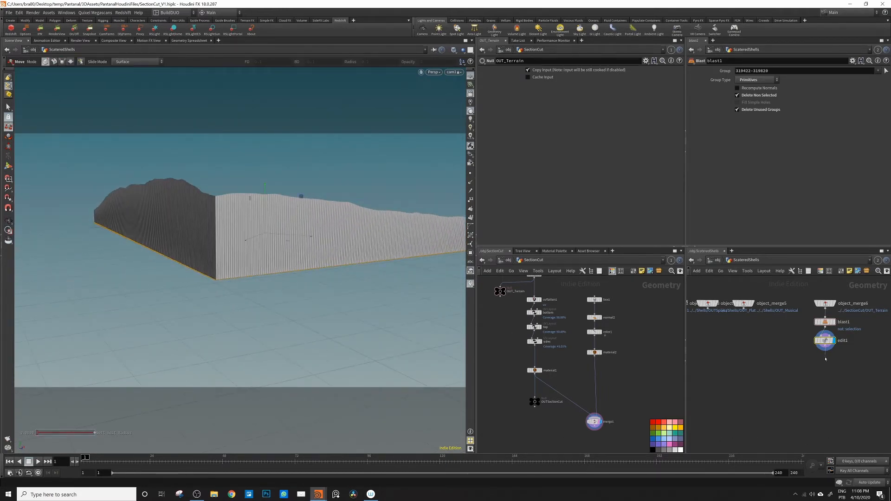
Add a Subdivide node after the Edit node and set its Depth to 5
{"action": "key", "text": "Tab"}
{"action": "type", "text": "sub"}
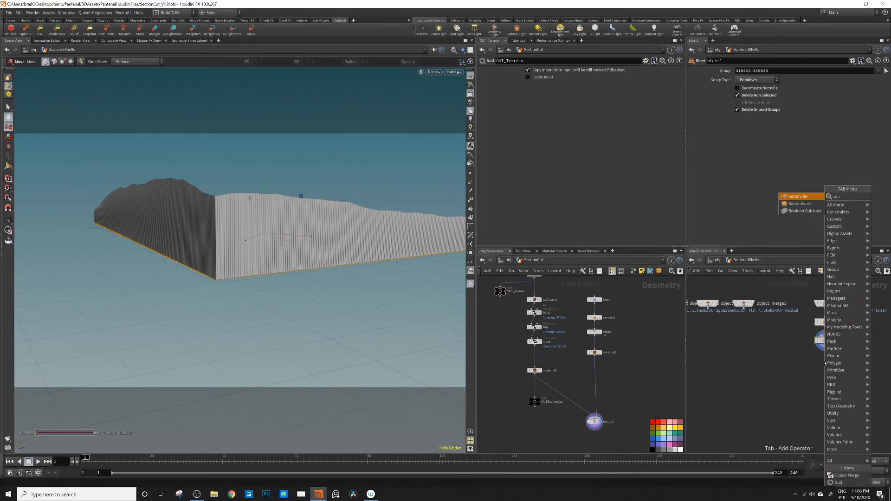
{"action": "key", "text": "Return"}
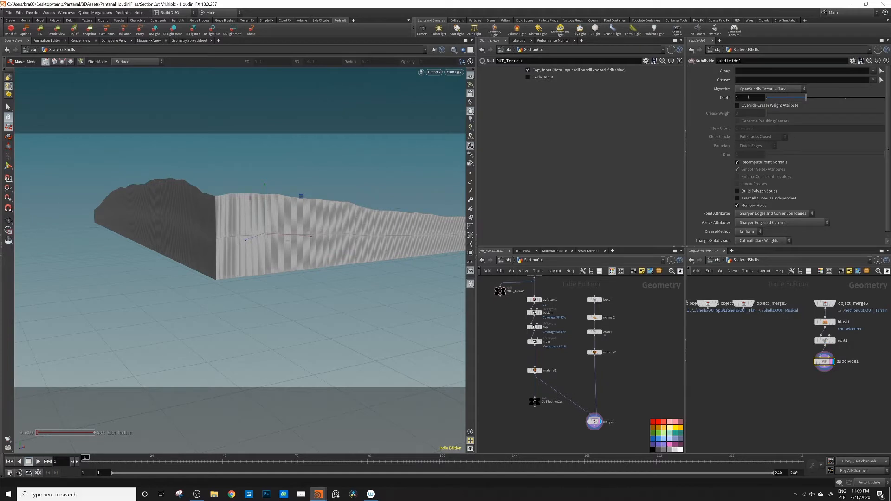
{"action": "left_click", "coordinate": [748, 98]}
{"action": "type", "text": "5"}
{"action": "key", "text": "Return"}
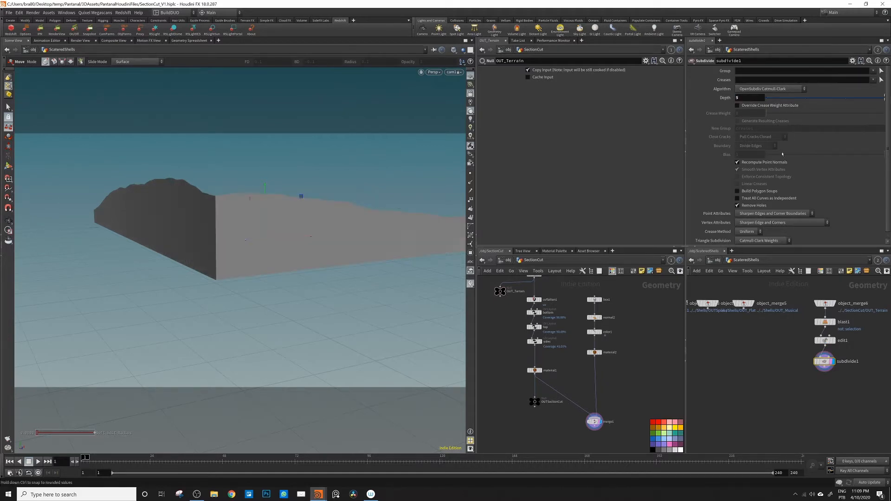
Reduce the Subdivide node's Depth to 4
{"action": "right_click_drag", "start_coordinate": [267, 207], "coordinate": [322, 212], "text": "alt"}
{"action": "left_click_drag", "start_coordinate": [322, 212], "coordinate": [298, 203]}
{"action": "type", "text": "t"}
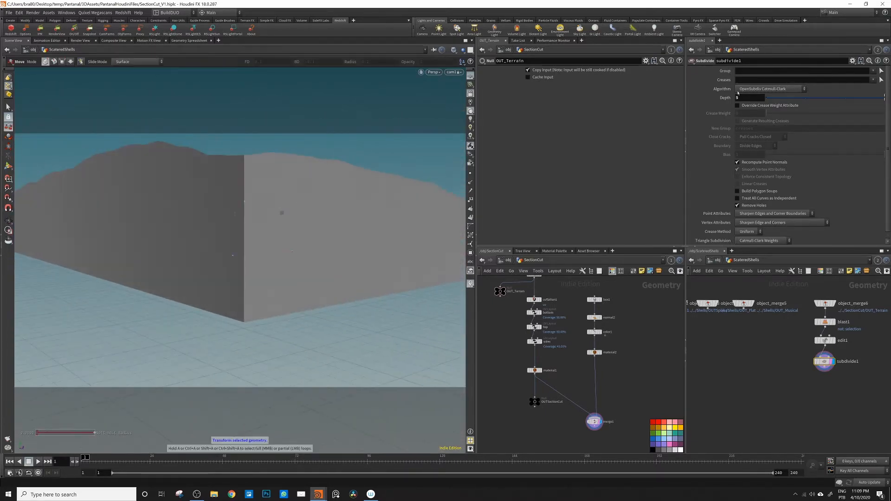
{"action": "type", "text": "4"}
{"action": "key", "text": "Return"}
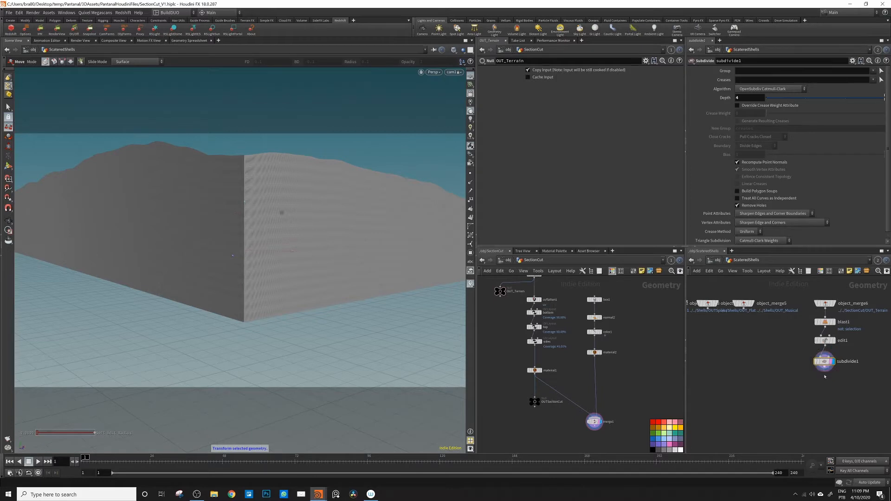
Add a Mountain node after the Subdivide node and display its result
{"action": "key", "text": "Tab"}
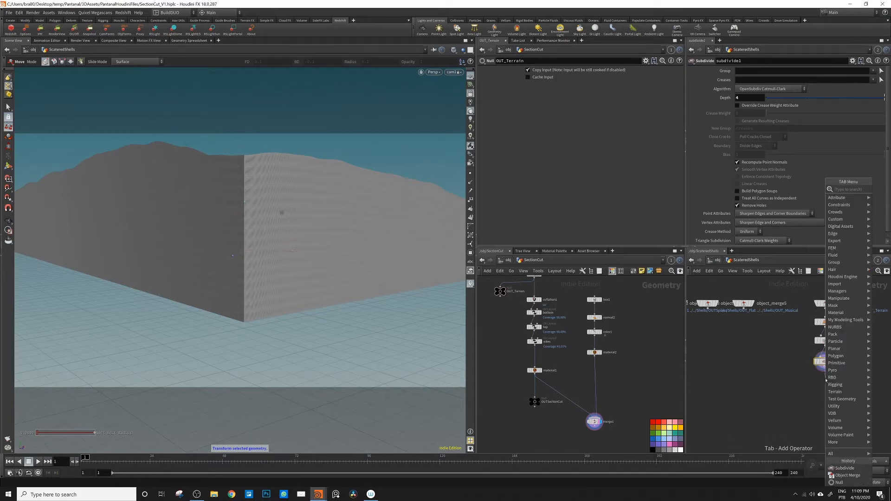
{"action": "type", "text": "mountain"}
{"action": "key", "text": "Return"}
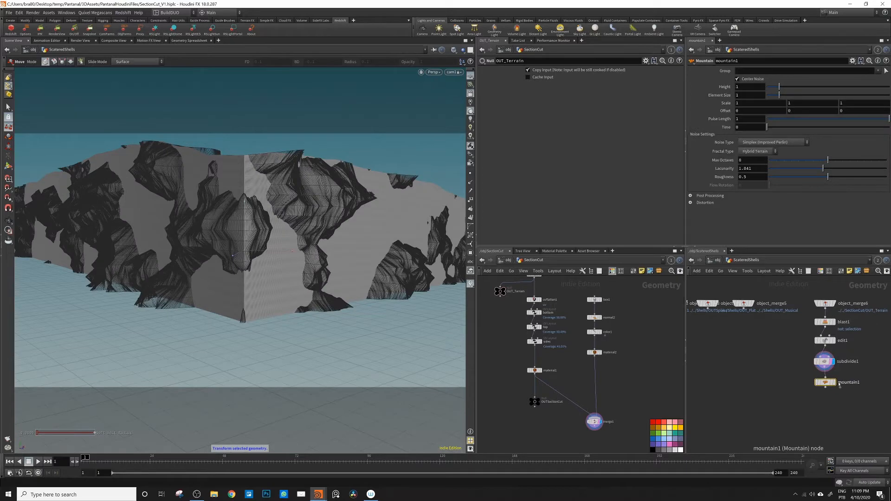
{"action": "left_click", "coordinate": [833, 383]}
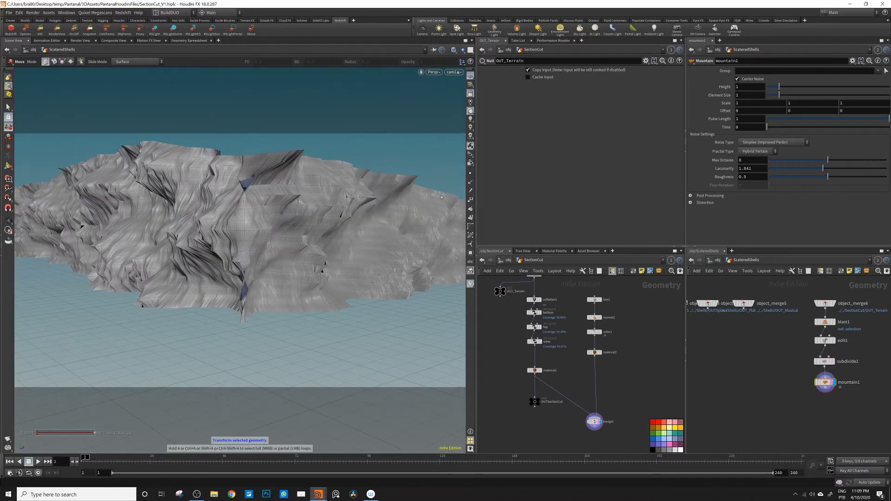
Set the Mountain noise to Element Size 0.34 and Height 0.1
{"action": "mouse_move", "coordinate": [397, 173]}
{"action": "left_mouse_down", "text": "alt"}
{"action": "mouse_move", "coordinate": [290, 186]}
{"action": "mouse_move", "coordinate": [386, 164]}
{"action": "left_mouse_up", "text": "alt"}
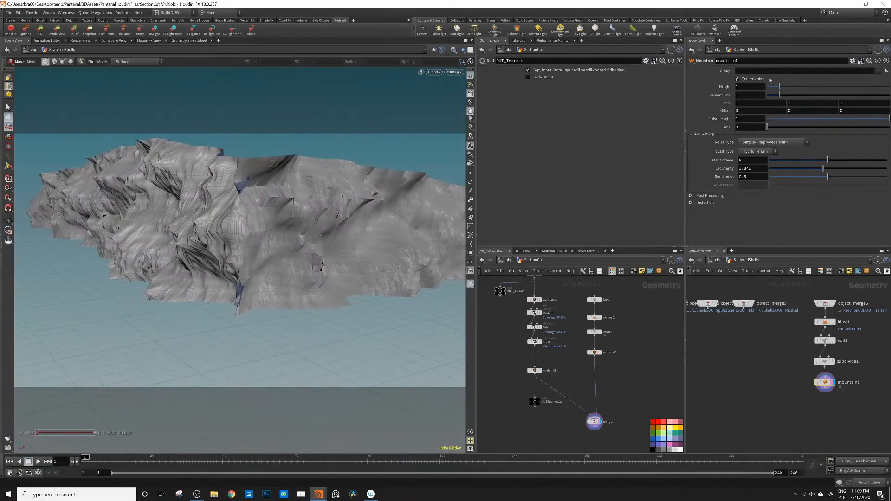
{"action": "left_click_drag", "start_coordinate": [779, 86], "coordinate": [771, 95]}
{"action": "left_click_drag", "start_coordinate": [279, 218], "coordinate": [342, 223], "text": "alt"}
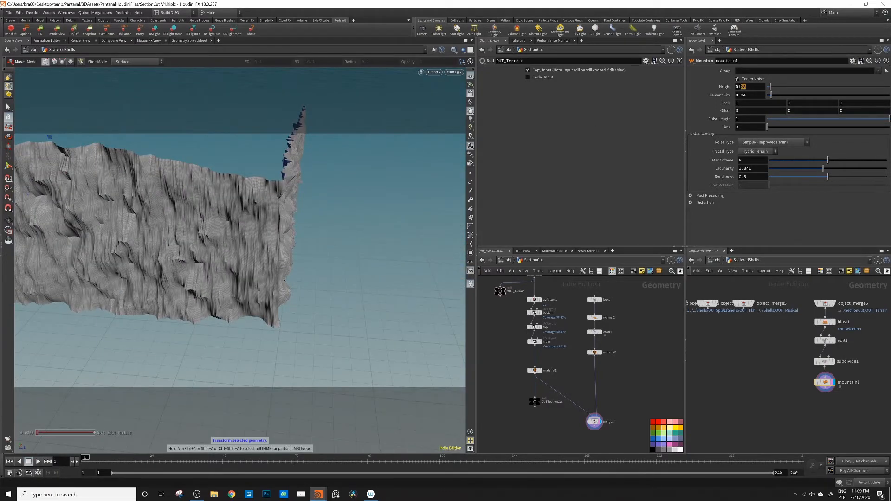
{"action": "key", "text": "Return"}
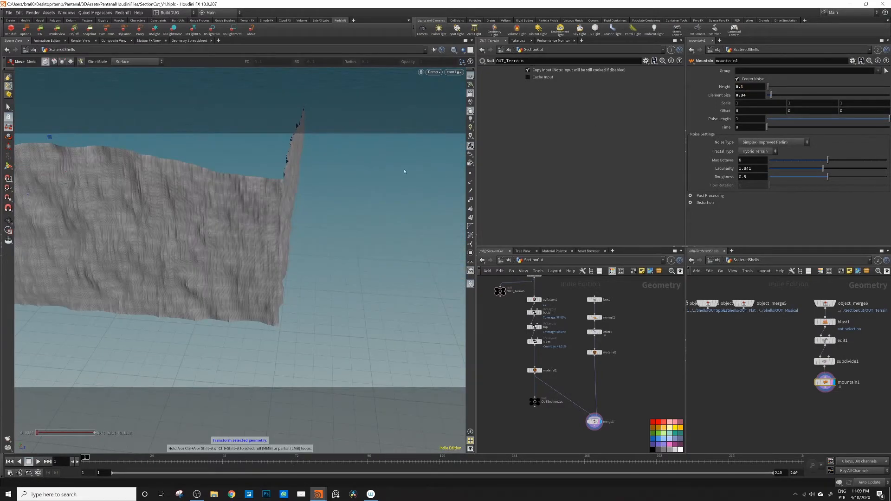
Examine the noise-displaced walls from several angles and distances
{"action": "left_click_drag", "start_coordinate": [420, 209], "coordinate": [284, 229], "text": "alt"}
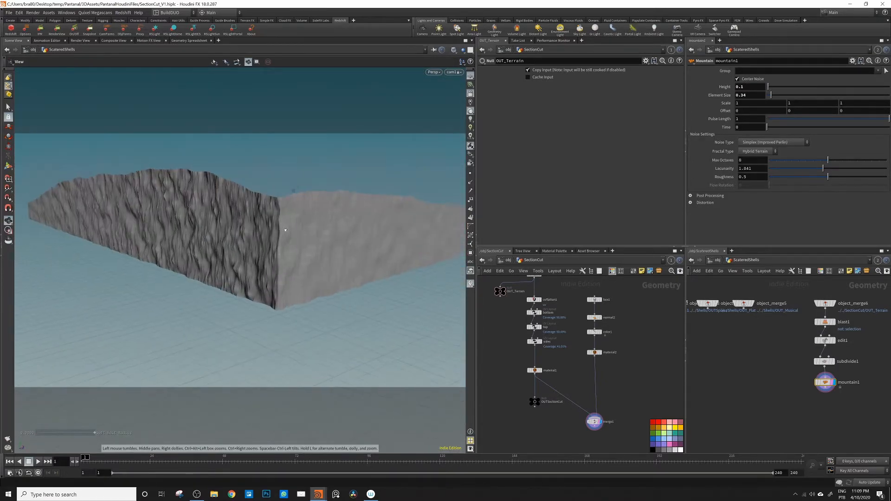
{"action": "right_click_drag", "start_coordinate": [285, 229], "coordinate": [345, 215]}
{"action": "left_click_drag", "start_coordinate": [345, 216], "coordinate": [381, 216]}
{"action": "right_click_drag", "start_coordinate": [381, 217], "coordinate": [312, 255]}
{"action": "left_click_drag", "start_coordinate": [312, 254], "coordinate": [364, 247]}
{"action": "right_click_drag", "start_coordinate": [364, 246], "coordinate": [320, 246]}
{"action": "mouse_move", "coordinate": [321, 246]}
{"action": "left_mouse_down"}
{"action": "mouse_move", "coordinate": [332, 241]}
{"action": "mouse_move", "coordinate": [325, 240]}
{"action": "left_mouse_up"}
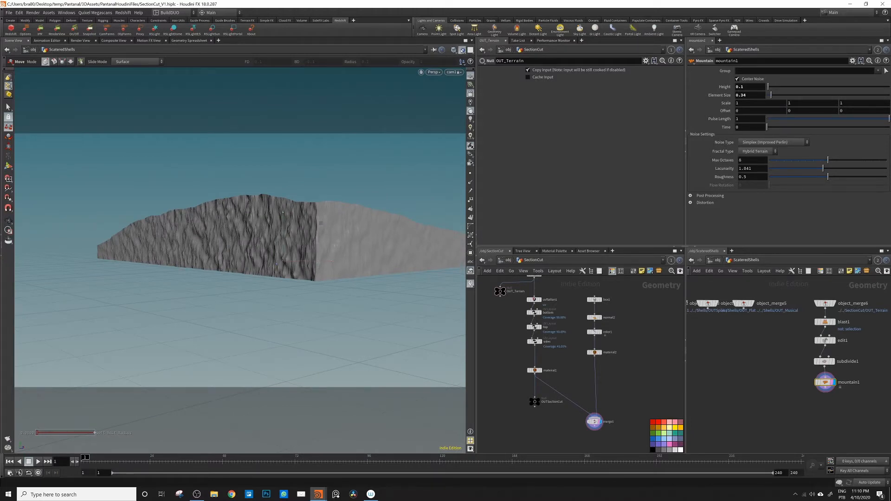
Show the other objects in the viewport and compare the displaced walls with the terrain block
{"action": "left_click", "coordinate": [463, 50]}
{"action": "left_click", "coordinate": [470, 57]}
{"action": "key", "text": "space"}
{"action": "left_click_drag", "start_coordinate": [371, 232], "coordinate": [188, 209]}
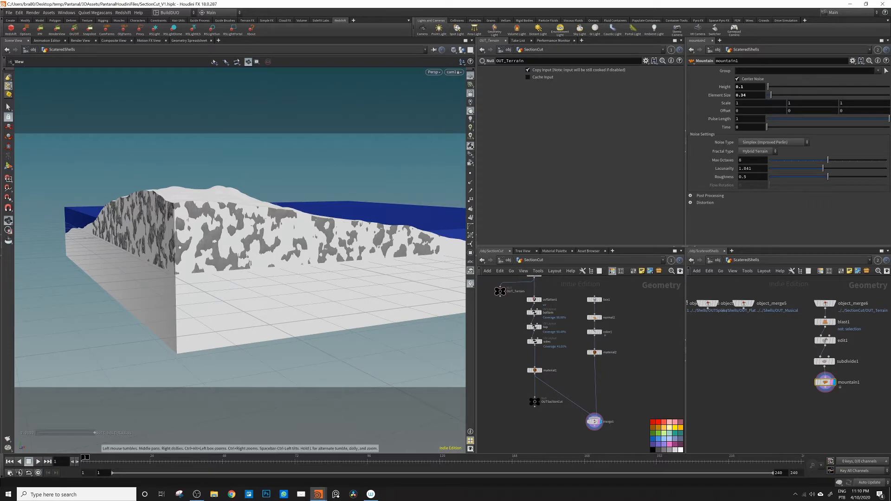
{"action": "left_click_drag", "start_coordinate": [266, 242], "coordinate": [388, 241]}
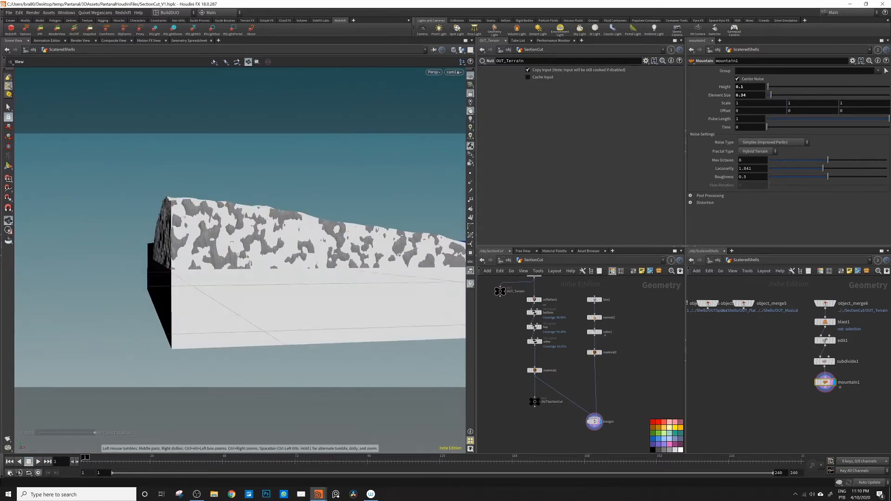
Select and display the Edit node in ScateredShells and hide the other objects in the viewport again
{"action": "left_click", "coordinate": [826, 341]}
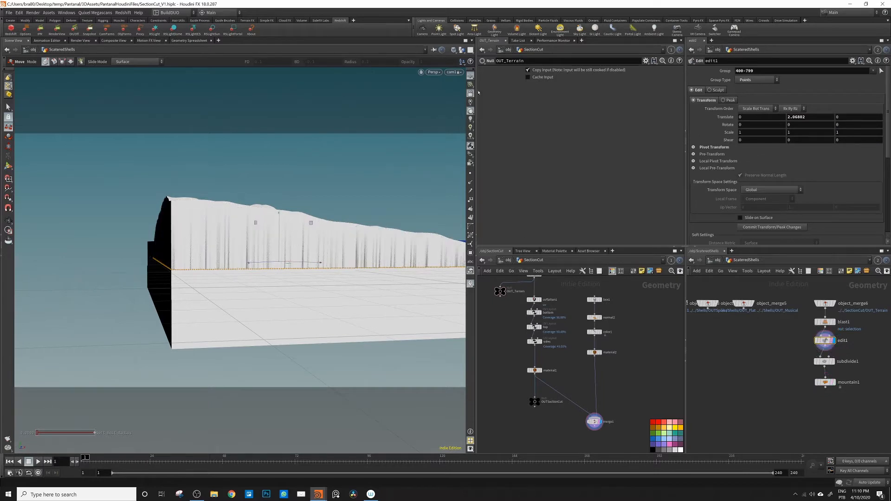
{"action": "key", "text": "Escape"}
{"action": "left_click_drag", "start_coordinate": [120, 263], "coordinate": [167, 236], "text": "alt"}
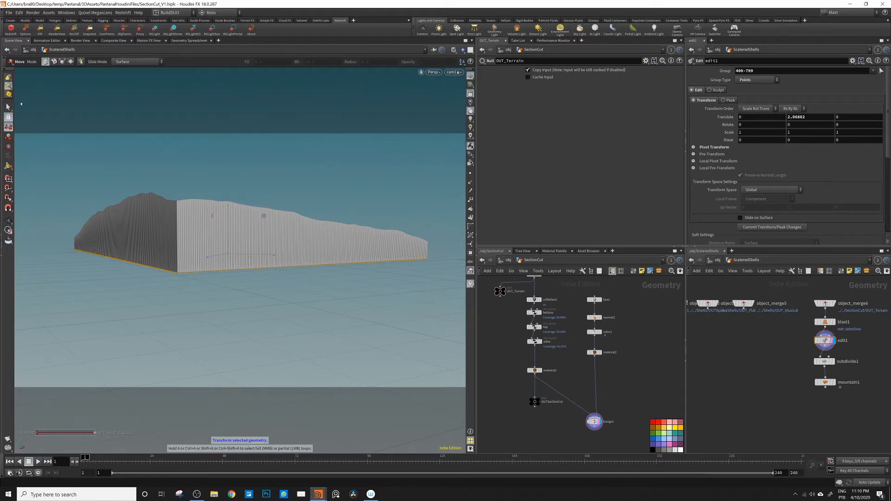
{"action": "mouse_move", "coordinate": [5, 109]}
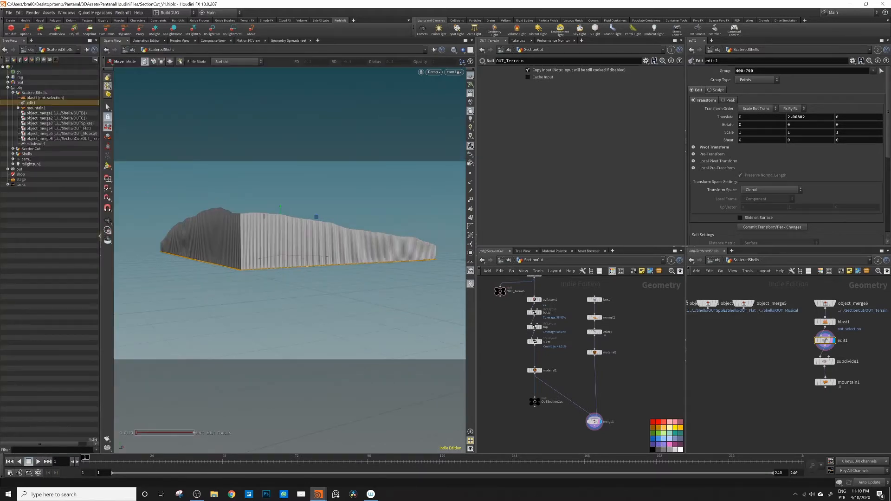
Lower the walls' top-edge points by about 0.29 in Y with the Edit node and display the Mountain node
{"action": "key", "text": "s"}
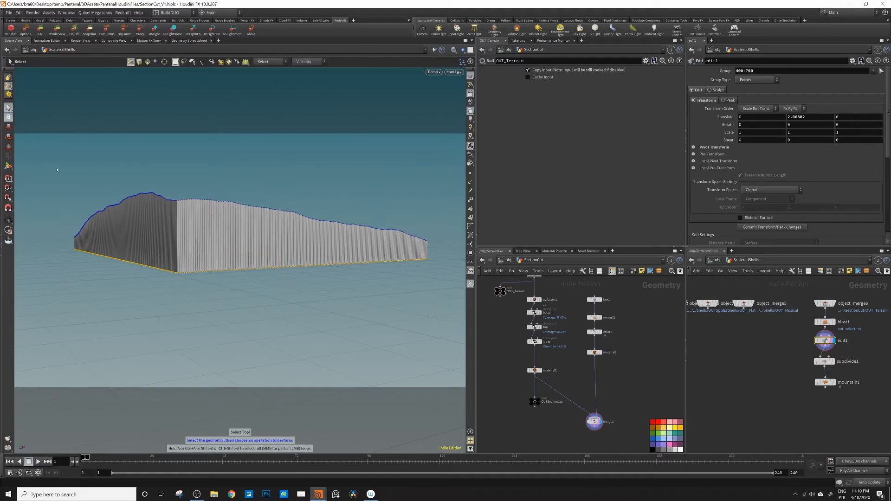
{"action": "left_click_drag", "start_coordinate": [56, 173], "coordinate": [433, 241]}
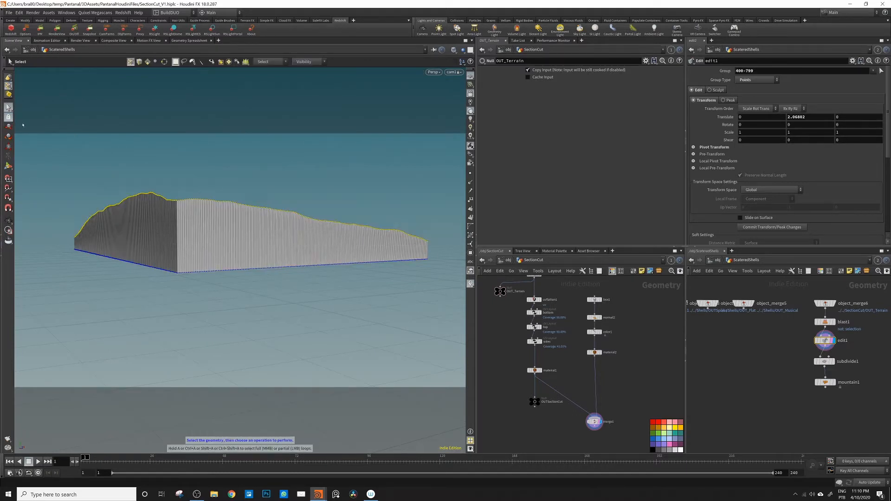
{"action": "key", "text": "t"}
{"action": "left_click_drag", "start_coordinate": [228, 171], "coordinate": [232, 180]}
{"action": "left_click", "coordinate": [833, 383]}
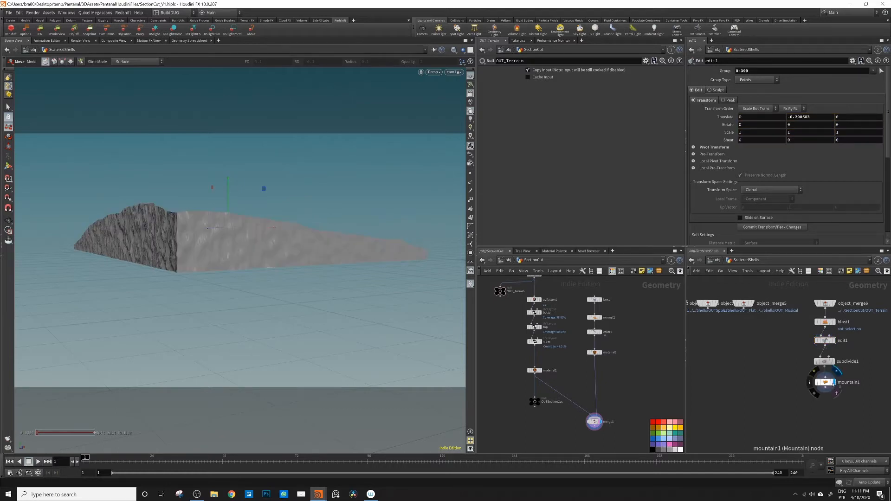
{"action": "left_click", "coordinate": [825, 384]}
Add a Scatter node after the Mountain node and display its points
{"action": "left_click_drag", "start_coordinate": [225, 288], "coordinate": [246, 291], "text": "alt"}
{"action": "key", "text": "Tab"}
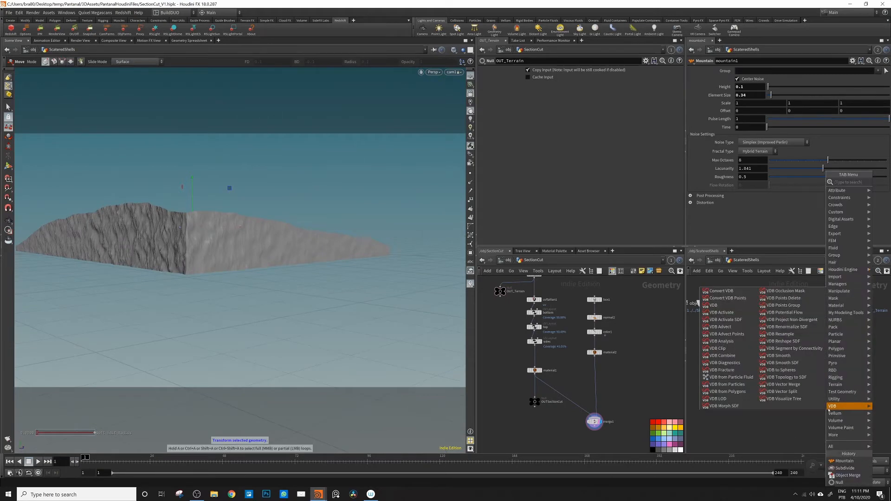
{"action": "type", "text": "scatter"}
{"action": "key", "text": "Return"}
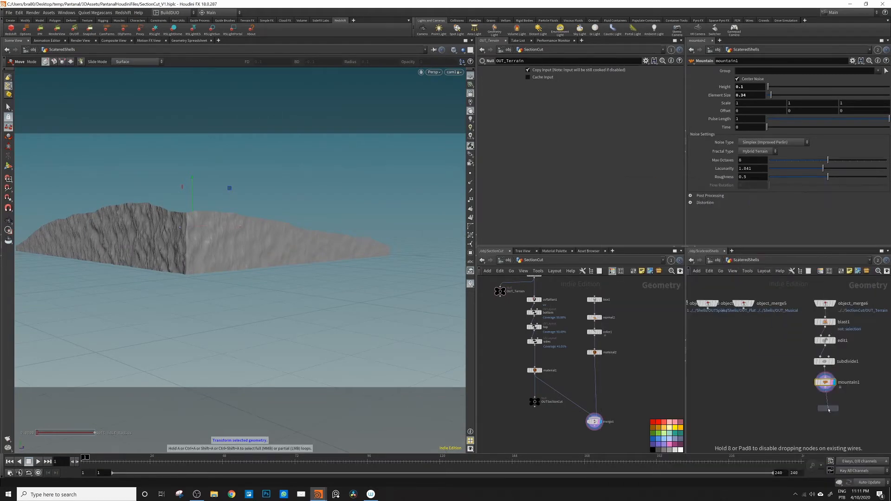
{"action": "left_click", "coordinate": [830, 402]}
{"action": "left_click", "coordinate": [833, 404]}
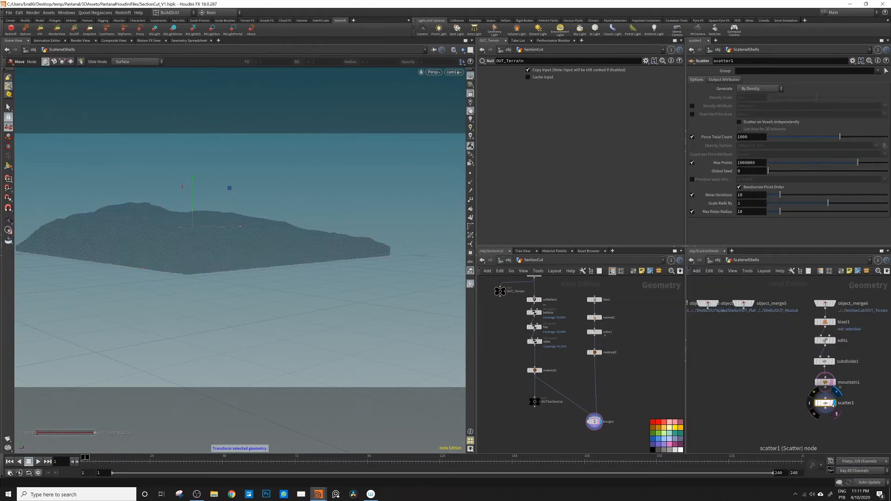
Turn off Relax Iterations on the Scatter node and compare the point distribution before and after
{"action": "key", "text": "Escape"}
{"action": "mouse_move", "coordinate": [219, 229]}
{"action": "left_mouse_down"}
{"action": "mouse_move", "coordinate": [294, 250]}
{"action": "mouse_move", "coordinate": [240, 233]}
{"action": "mouse_move", "coordinate": [233, 213]}
{"action": "mouse_move", "coordinate": [215, 207]}
{"action": "mouse_move", "coordinate": [392, 191]}
{"action": "left_mouse_up"}
{"action": "mouse_move", "coordinate": [286, 219]}
{"action": "left_mouse_down"}
{"action": "mouse_move", "coordinate": [229, 215]}
{"action": "mouse_move", "coordinate": [203, 224]}
{"action": "mouse_move", "coordinate": [290, 225]}
{"action": "mouse_move", "coordinate": [360, 173]}
{"action": "mouse_move", "coordinate": [321, 240]}
{"action": "mouse_move", "coordinate": [360, 171]}
{"action": "left_mouse_up"}
{"action": "key", "text": "t"}
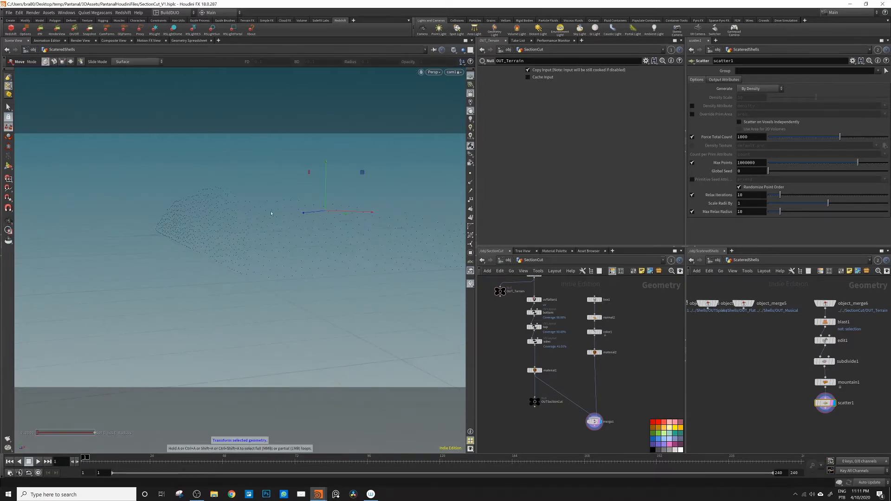
{"action": "left_click", "coordinate": [692, 195]}
{"action": "key", "text": "Escape"}
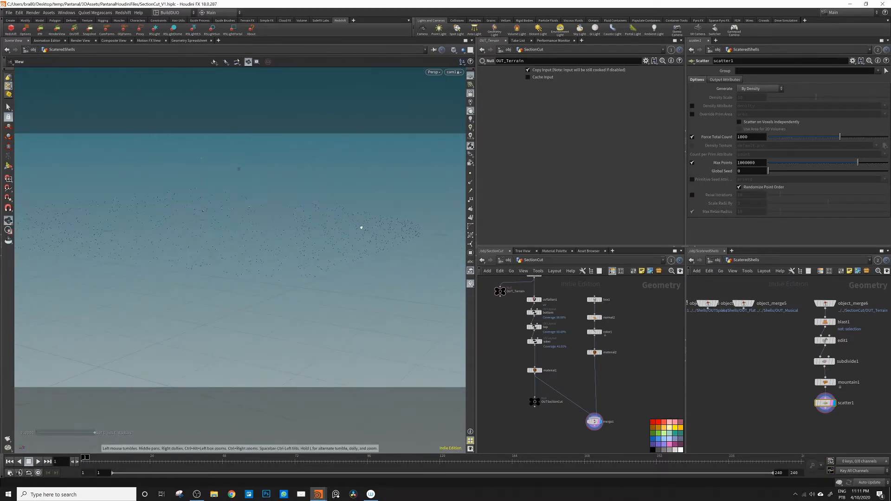
{"action": "left_click_drag", "start_coordinate": [347, 243], "coordinate": [267, 252]}
{"action": "key", "text": "t"}
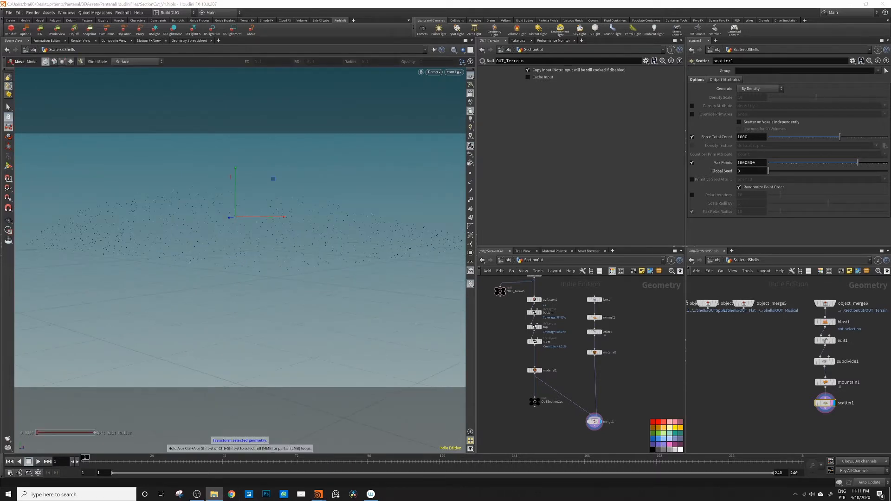
Switch to File Explorer and study the buried-shells reference photo in the Refs > Geral folder, then return to Houdini
{"action": "left_click_drag", "start_coordinate": [0, 27], "coordinate": [436, 72]}
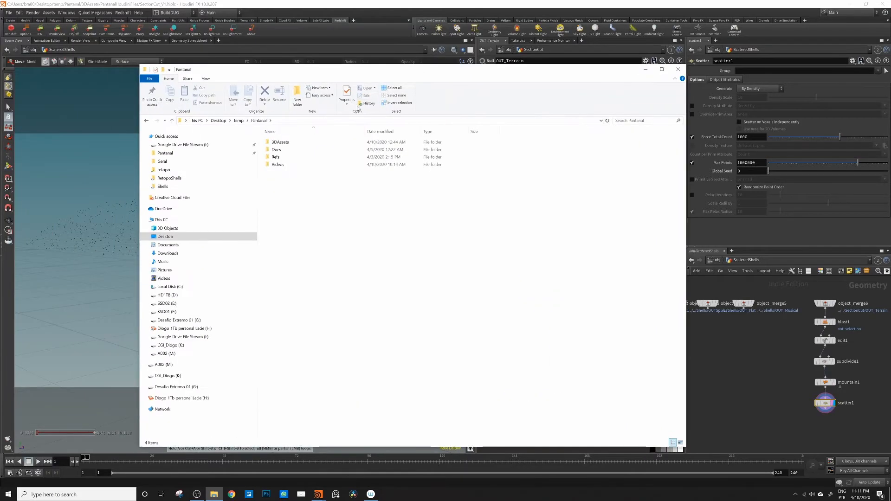
{"action": "double_click", "coordinate": [278, 158]}
{"action": "double_click", "coordinate": [324, 152]}
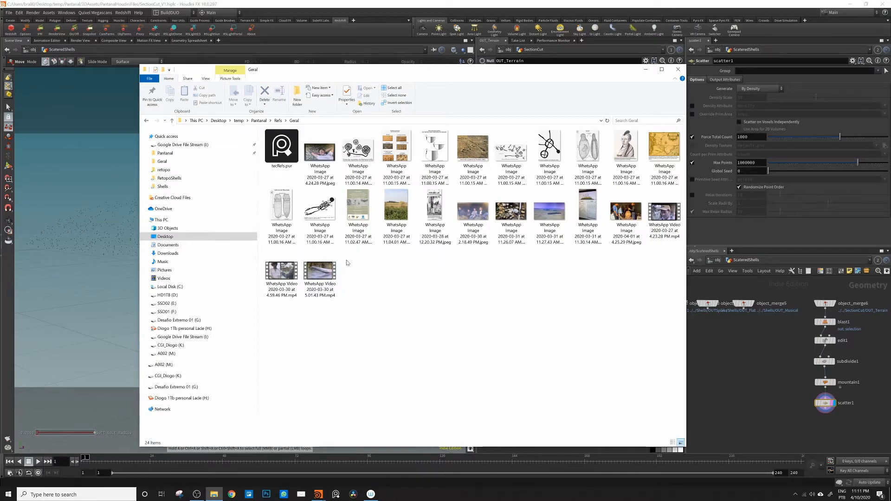
{"action": "double_click", "coordinate": [525, 221]}
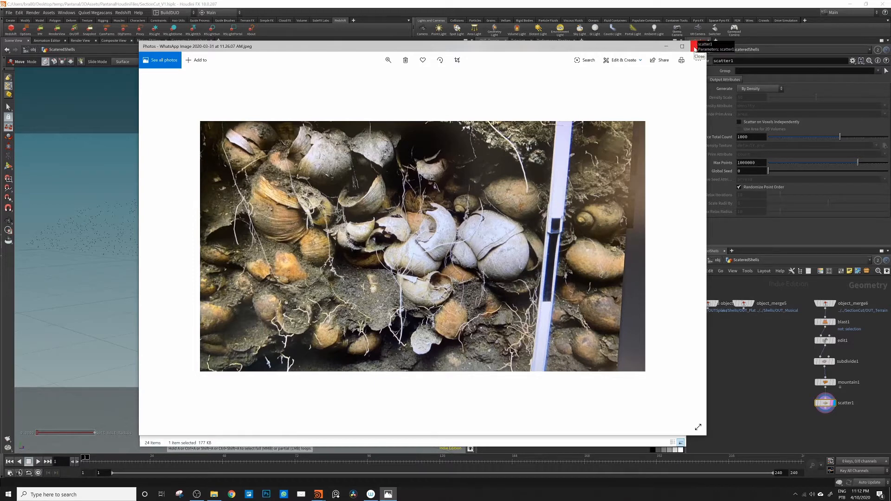
{"action": "left_click_drag", "start_coordinate": [596, 45], "coordinate": [537, 43]}
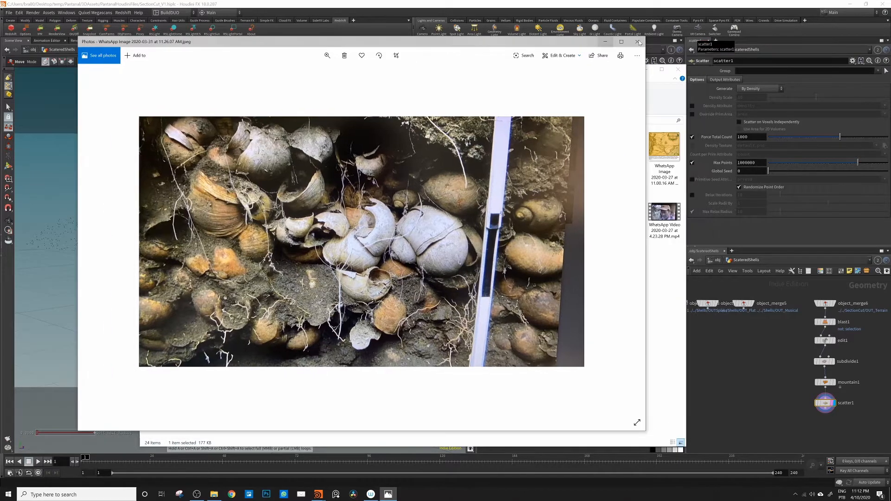
{"action": "left_click", "coordinate": [639, 44]}
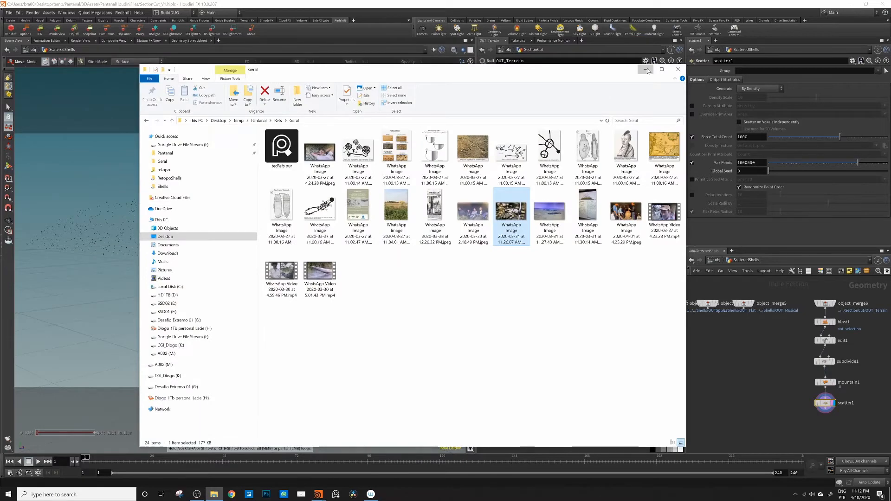
{"action": "left_click", "coordinate": [646, 69]}
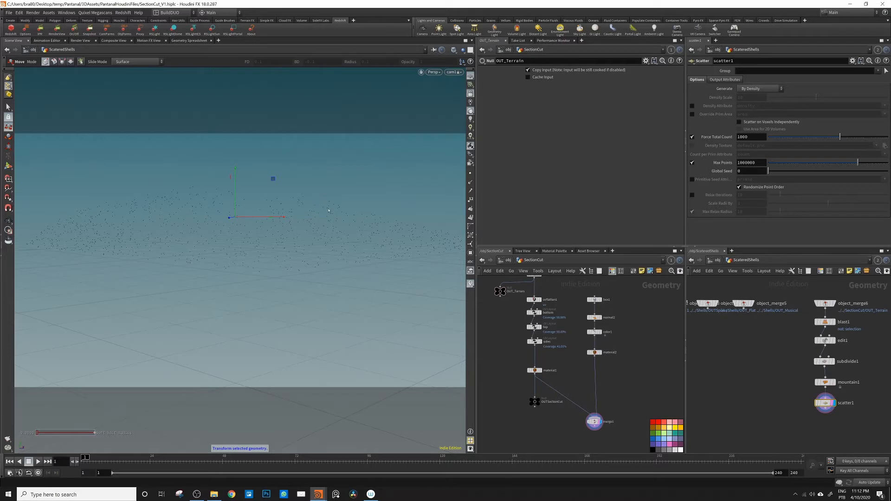
Examine the unrelaxed scatter points on the walls from several angles
{"action": "key", "text": "Escape"}
{"action": "left_click_drag", "start_coordinate": [312, 215], "coordinate": [383, 192]}
{"action": "left_click_drag", "start_coordinate": [235, 210], "coordinate": [314, 218]}
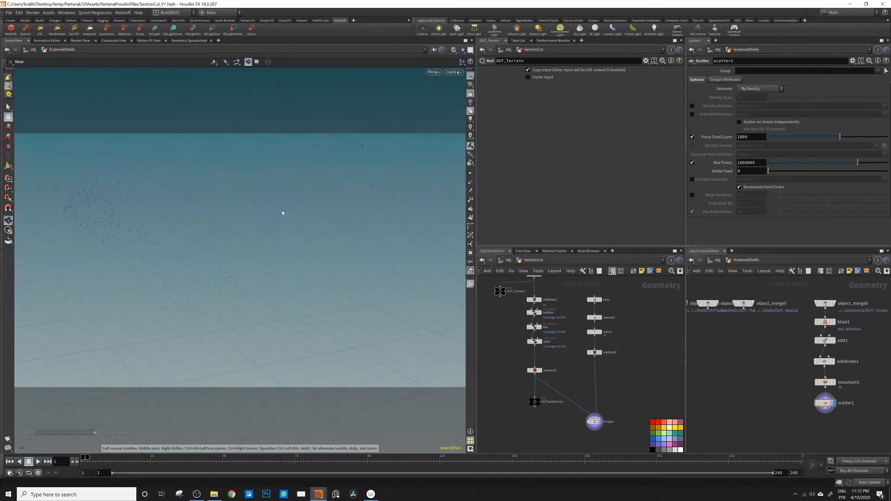
{"action": "left_click_drag", "start_coordinate": [225, 213], "coordinate": [242, 217]}
{"action": "left_click_drag", "start_coordinate": [298, 213], "coordinate": [309, 213]}
{"action": "key", "text": "t"}
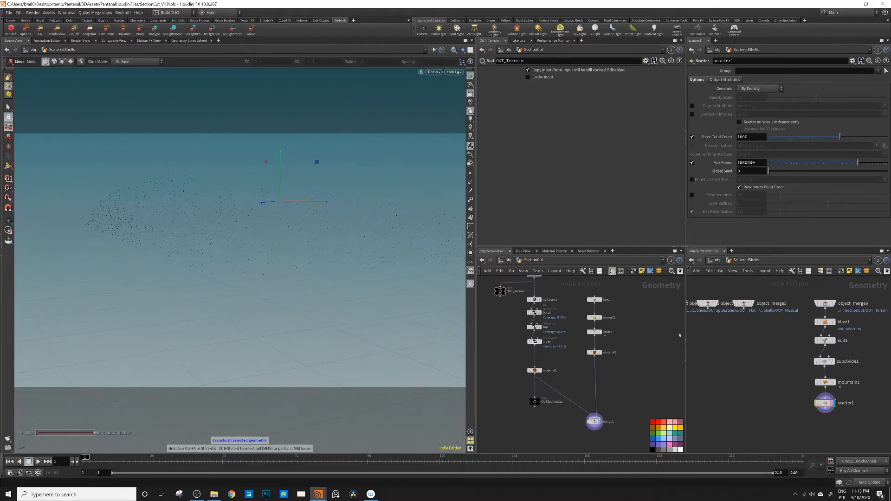
Add an Attribute Randomize node after the Scatter node and display it
{"action": "middle_click_drag", "start_coordinate": [742, 374], "coordinate": [755, 349]}
{"action": "scroll", "coordinate": [756, 351], "scroll_direction": "down", "scroll_amount": 2}
{"action": "middle_click_drag", "start_coordinate": [797, 399], "coordinate": [776, 378]}
{"action": "scroll", "coordinate": [762, 374], "scroll_direction": "up", "scroll_amount": 2}
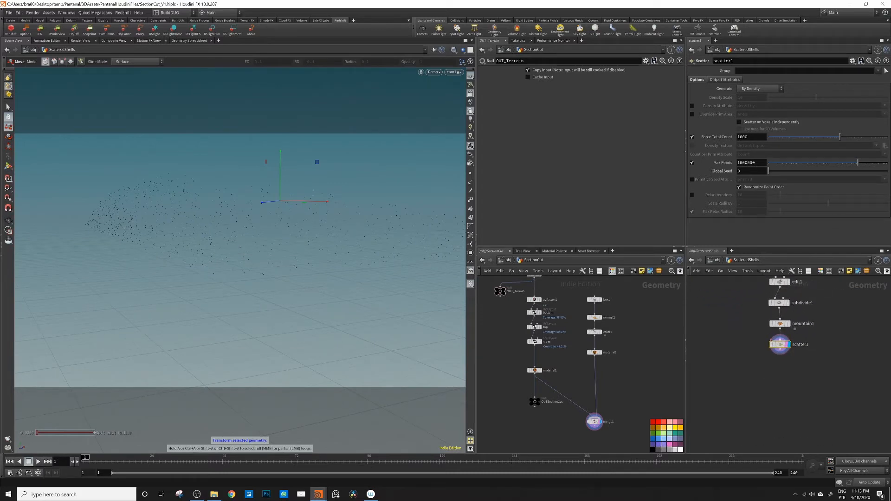
{"action": "left_click", "coordinate": [780, 352]}
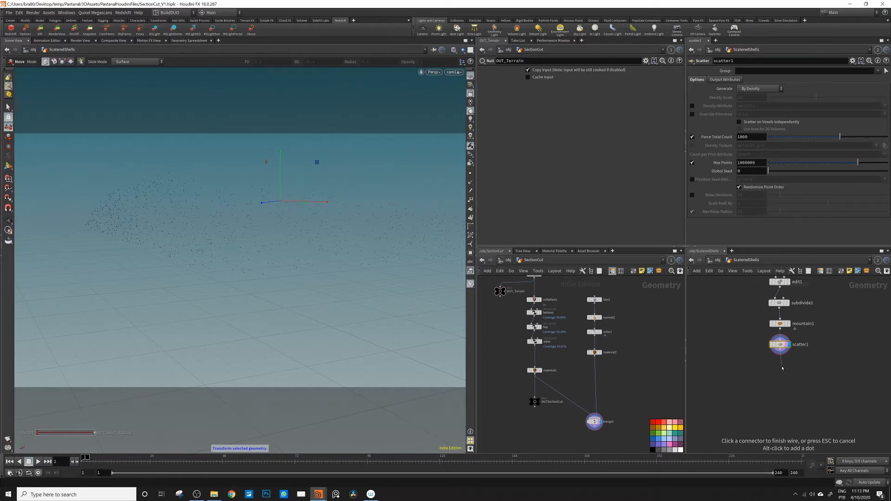
{"action": "key", "text": "Tab"}
{"action": "type", "text": "st"}
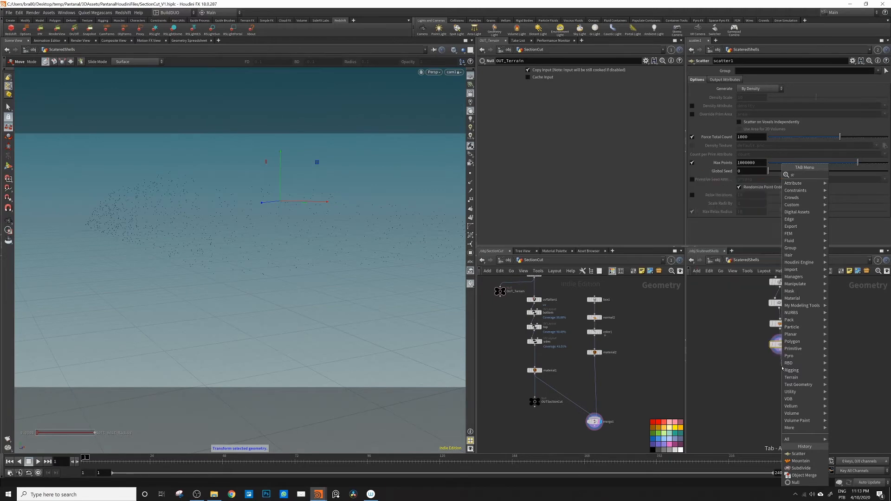
{"action": "key", "text": "BackSpace"}
{"action": "key", "text": "BackSpace"}
{"action": "type", "text": "attr"}
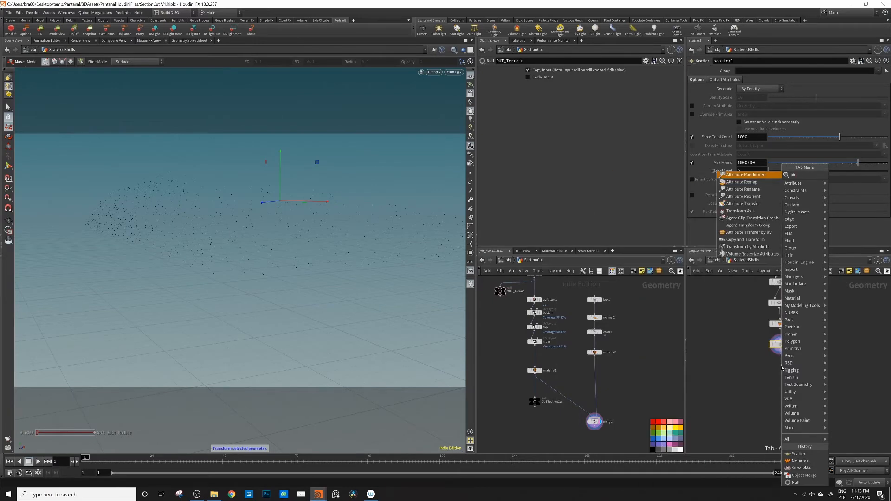
{"action": "key", "text": "Return"}
{"action": "left_click", "coordinate": [782, 367]}
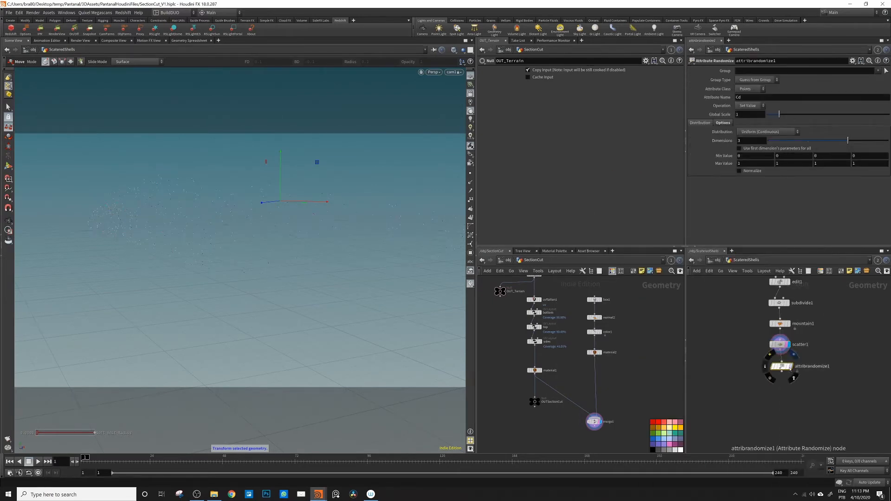
Randomize the pscale attribute with the Two Values distribution, setting the first component of Value A to 0.8 and Value B to 1.1
{"action": "double_click", "coordinate": [752, 98]}
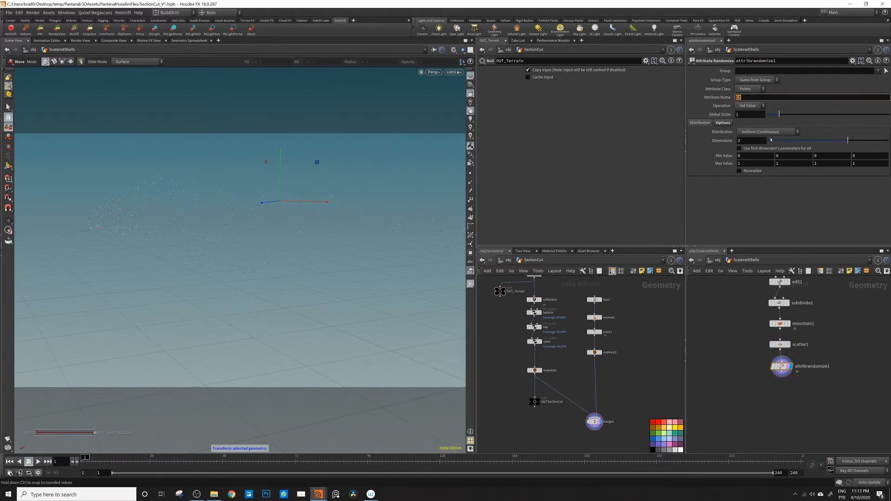
{"action": "type", "text": "pscale"}
{"action": "key", "text": "Return"}
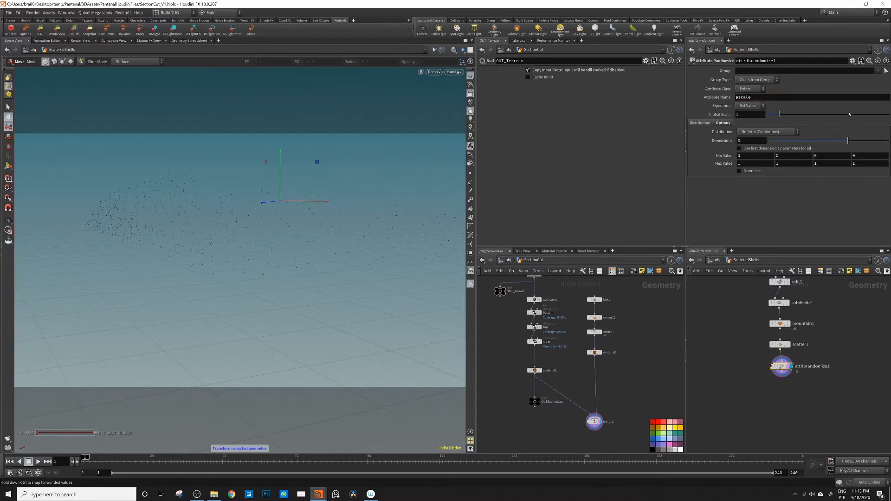
{"action": "left_click", "coordinate": [768, 132]}
{"action": "left_click", "coordinate": [742, 153]}
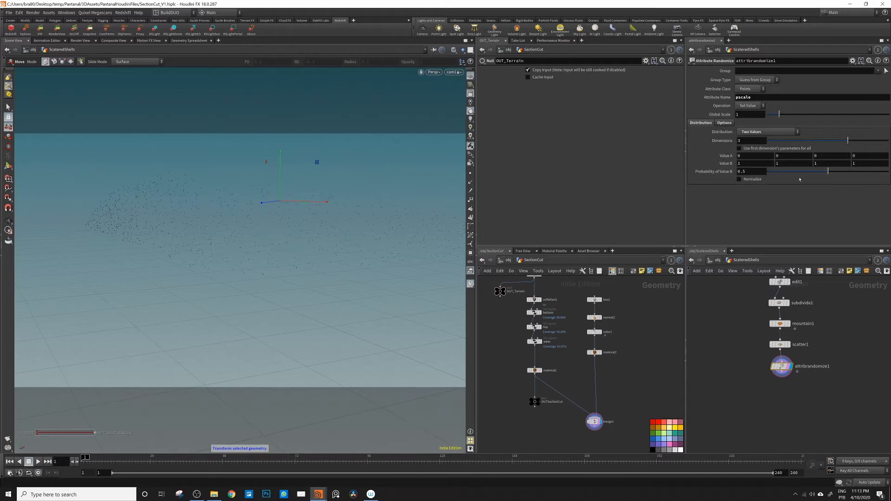
{"action": "left_click", "coordinate": [748, 156]}
{"action": "type", "text": ".8"}
{"action": "key", "text": "Tab"}
{"action": "type", "text": "1.1"}
Add a second Attribute Randomize node below the pscale one
{"action": "middle_click_drag", "start_coordinate": [760, 377], "coordinate": [788, 354]}
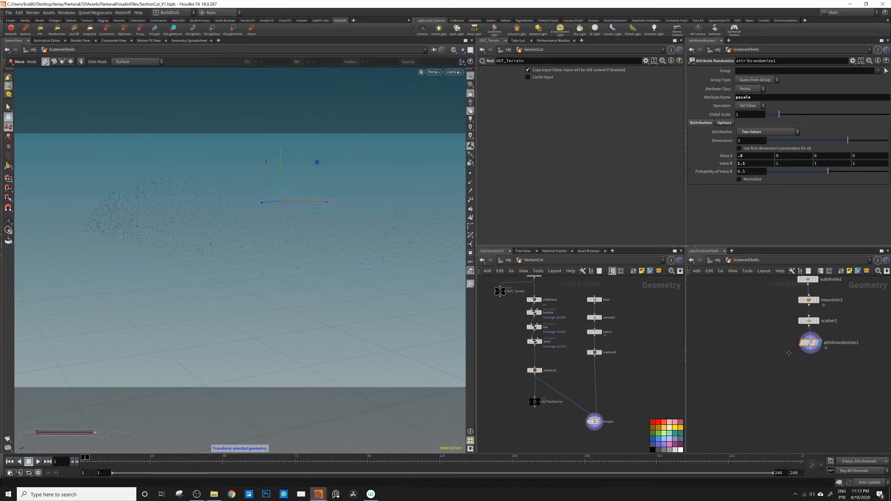
{"action": "scroll", "coordinate": [809, 354], "scroll_direction": "down", "scroll_amount": 2}
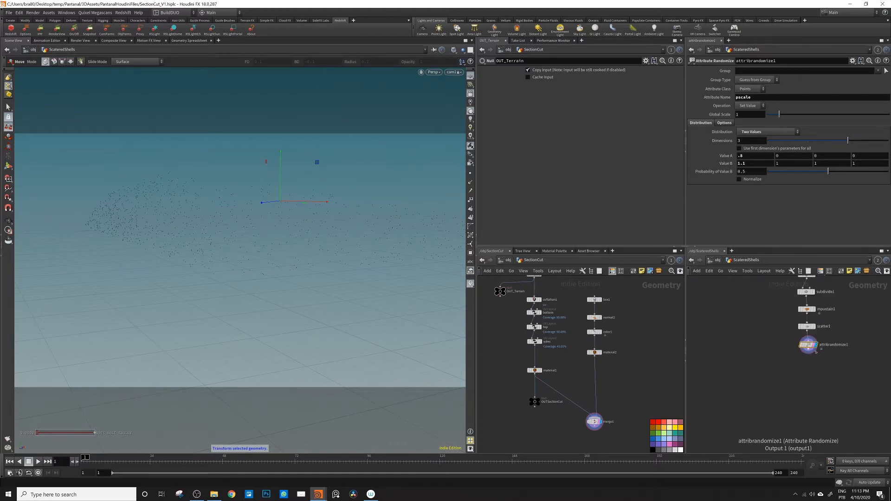
{"action": "left_click", "coordinate": [808, 354]}
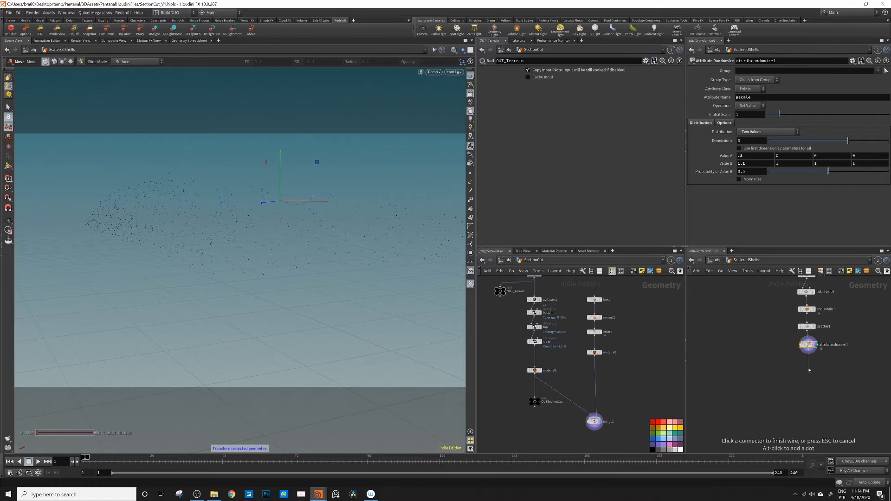
{"action": "key", "text": "Tab"}
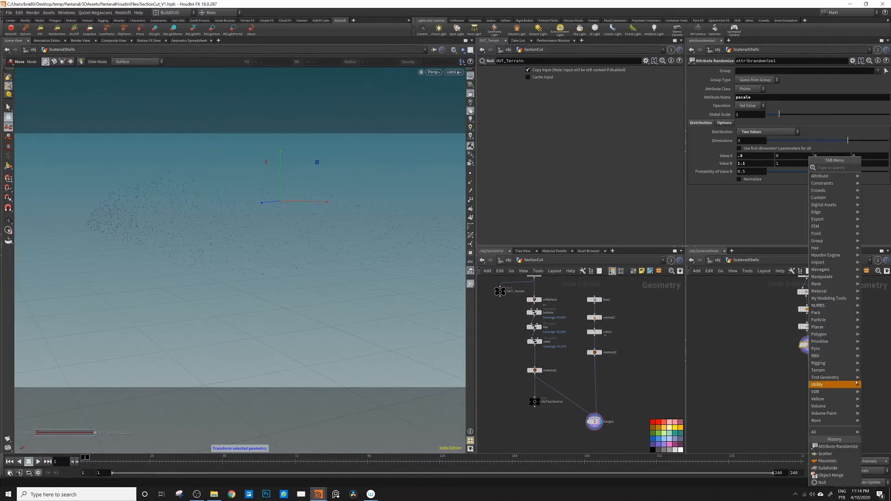
{"action": "left_click", "coordinate": [838, 446]}
{"action": "left_click", "coordinate": [810, 367]}
Rename the two Attribute Randomize nodes as attribrandomizePscale and attribrandomizeRotation
{"action": "double_click", "coordinate": [834, 345]}
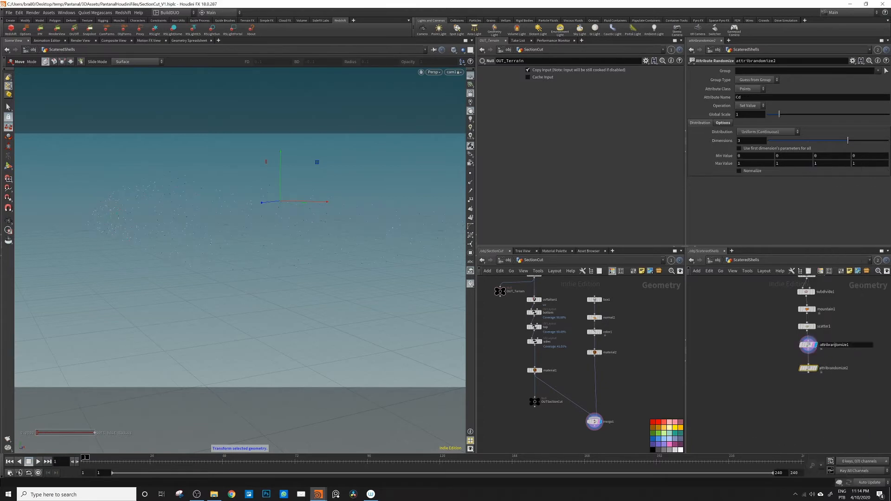
{"action": "left_click", "coordinate": [852, 345]}
{"action": "type", "text": "Pscale"}
{"action": "key", "text": "Return"}
{"action": "double_click", "coordinate": [854, 368]}
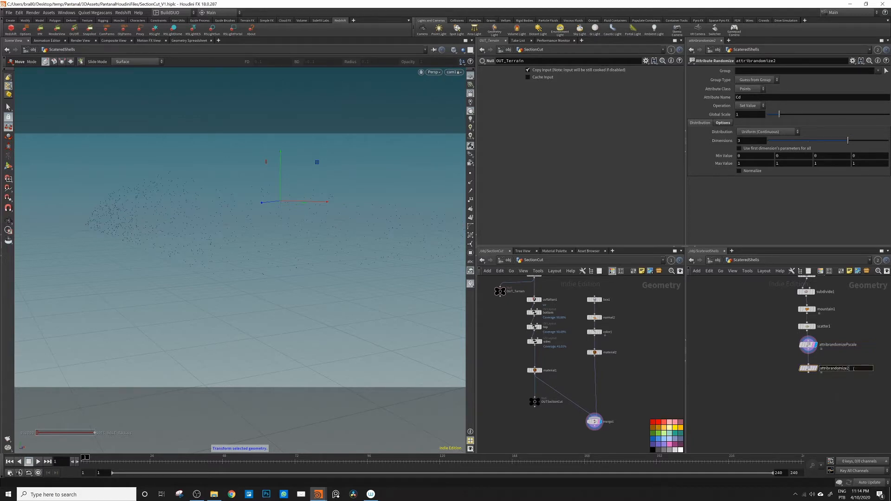
{"action": "type", "text": "Rotation"}
{"action": "key", "text": "Return"}
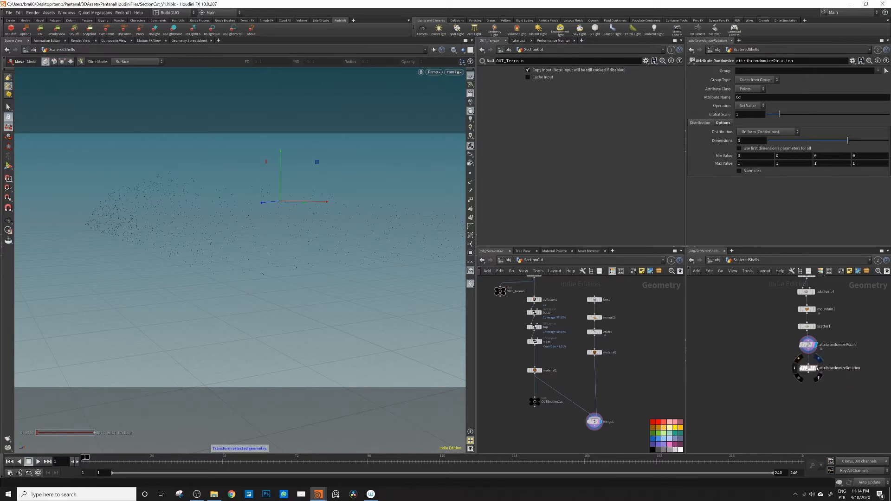
Display the attribrandomizeRotation node and set its attribute name to orient
{"action": "left_click", "coordinate": [808, 368]}
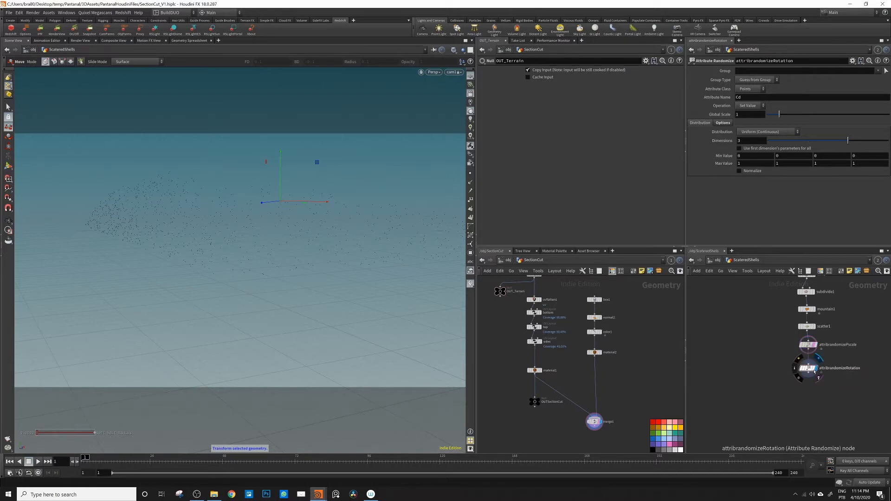
{"action": "double_click", "coordinate": [755, 98]}
{"action": "type", "text": "orient"}
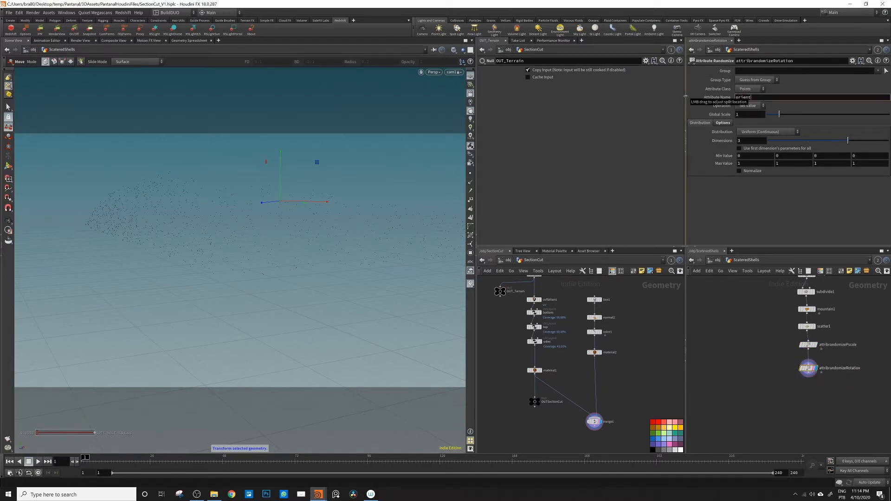
{"action": "key", "text": "Return"}
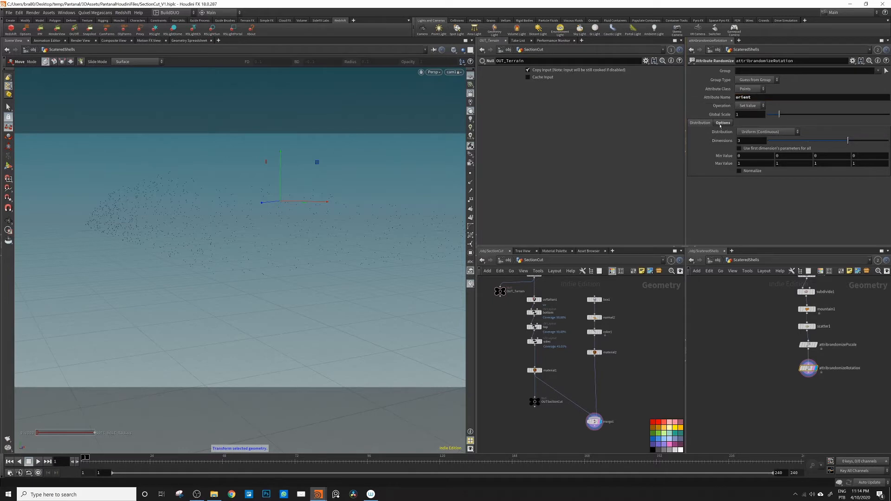
Randomize the orient attribute with the Direction or Orientation distribution using 4 dimensions
{"action": "left_click", "coordinate": [750, 132]}
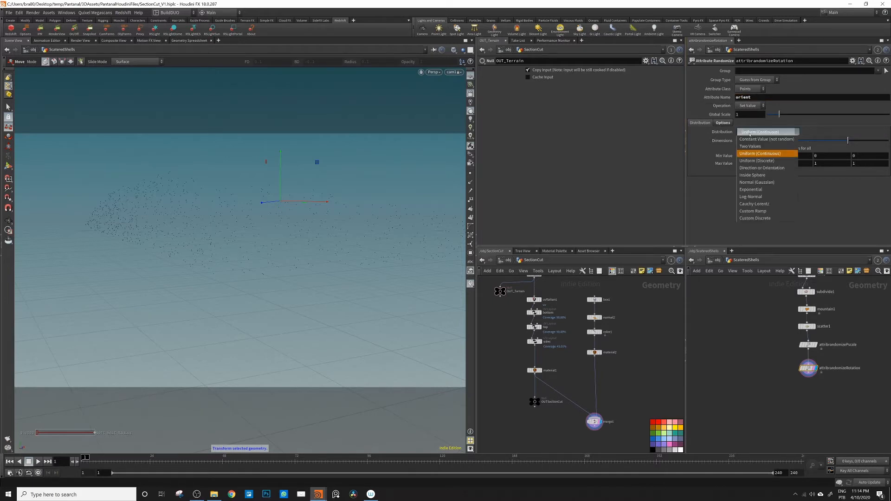
{"action": "left_click", "coordinate": [762, 168]}
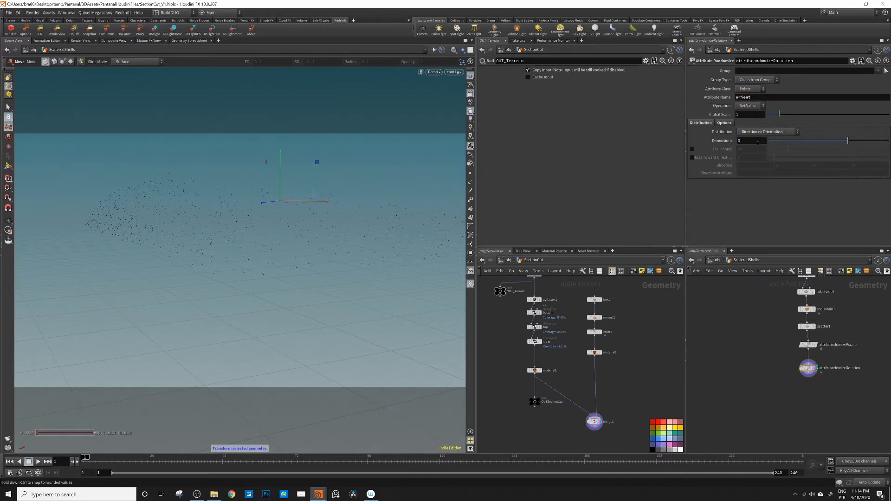
{"action": "left_click_drag", "start_coordinate": [848, 141], "coordinate": [890, 130]}
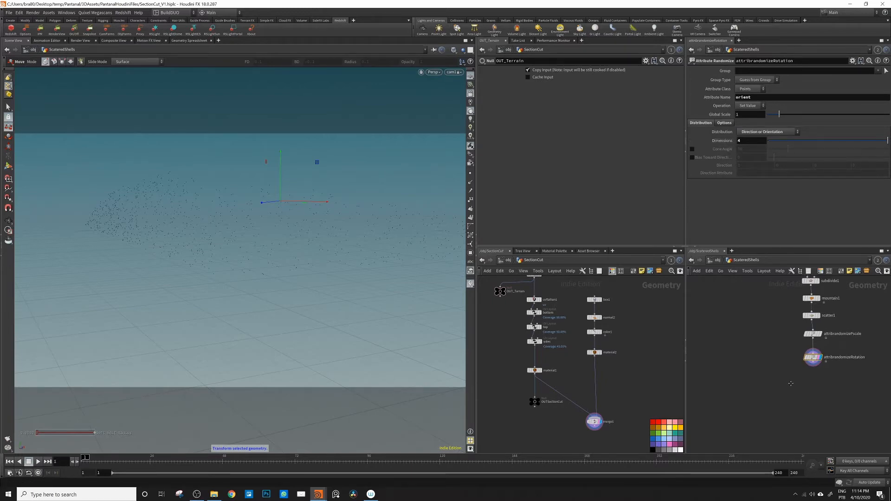
Add a Copy to Points node below attribrandomizeRotation
{"action": "key", "text": "Tab"}
{"action": "type", "text": "cop"}
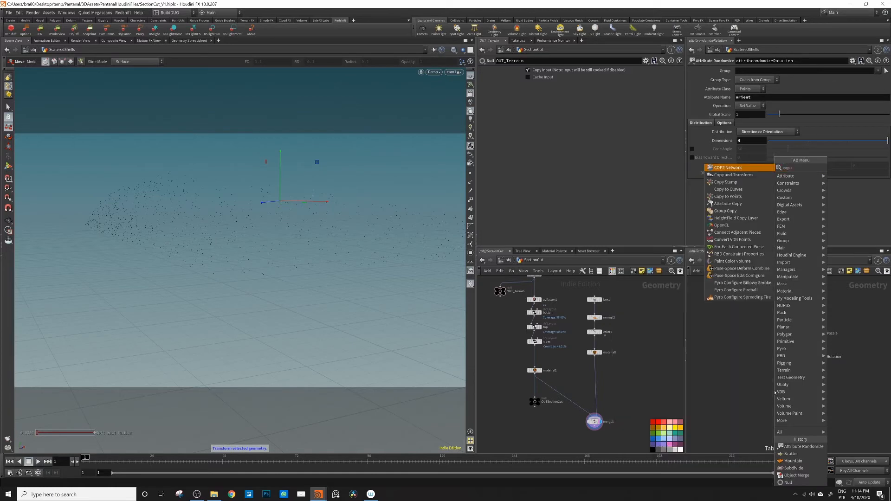
{"action": "key", "text": "Down"}
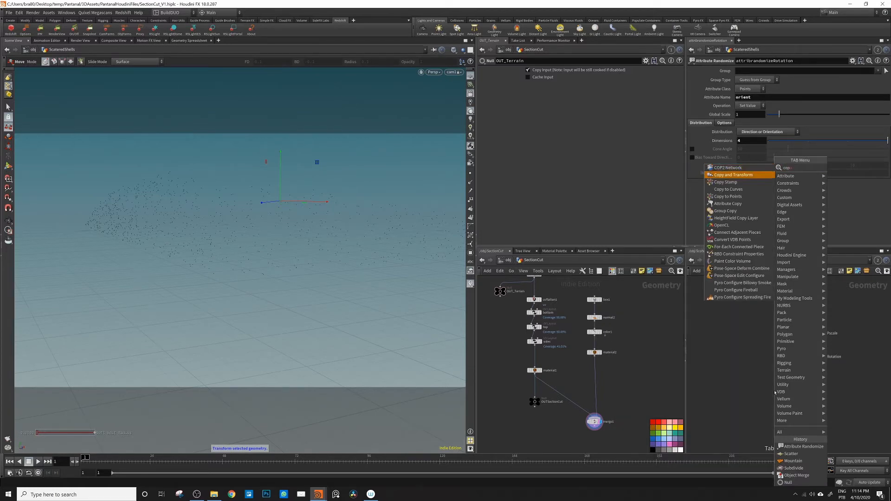
{"action": "key", "text": "Down"}
{"action": "key", "text": "Down"}
{"action": "key", "text": "Down"}
{"action": "key", "text": "Return"}
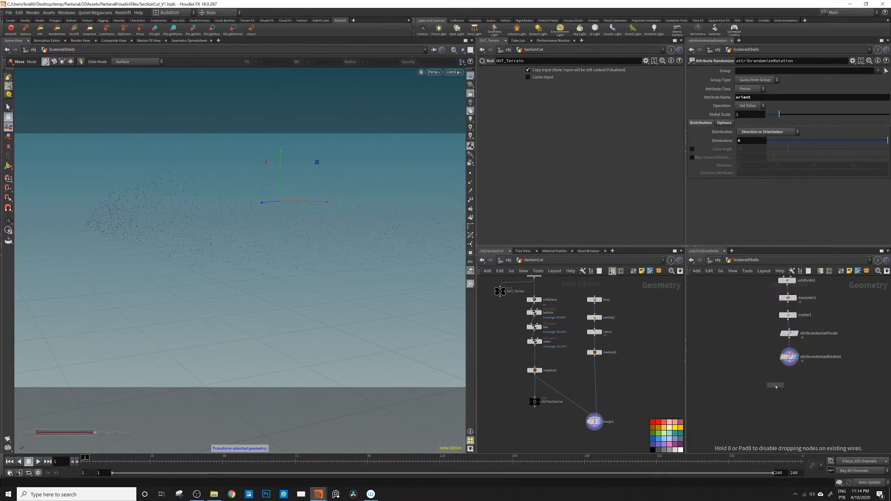
{"action": "left_click", "coordinate": [775, 387]}
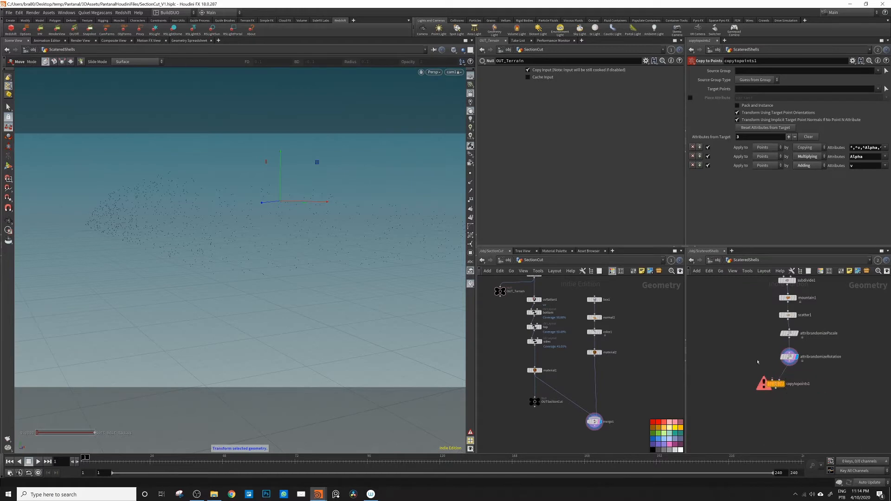
Wire the fifth shell Object Merge into the geometry input of the Copy to Points node and display the copies
{"action": "middle_click_drag", "start_coordinate": [748, 348], "coordinate": [750, 357]}
{"action": "scroll", "coordinate": [757, 360], "scroll_direction": "down", "scroll_amount": 4}
{"action": "scroll", "coordinate": [762, 365], "scroll_direction": "up", "scroll_amount": 4}
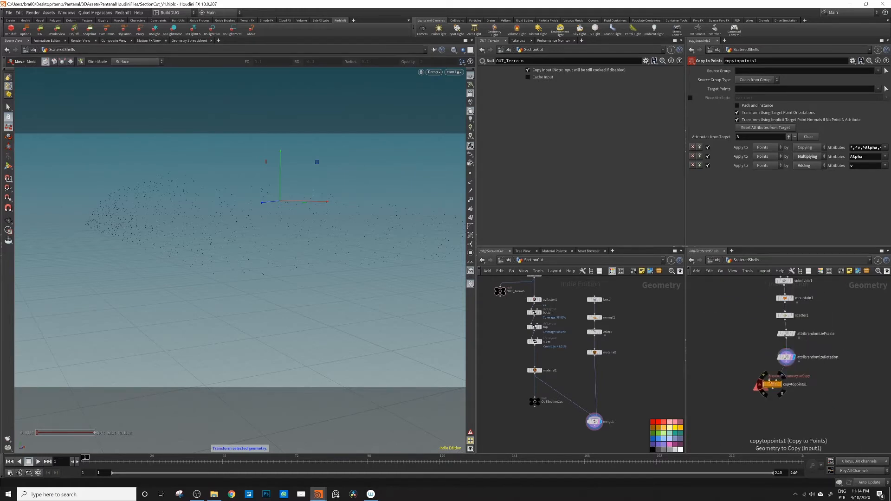
{"action": "scroll", "coordinate": [747, 367], "scroll_direction": "down", "scroll_amount": 3}
{"action": "middle_click_drag", "start_coordinate": [748, 367], "coordinate": [766, 402]}
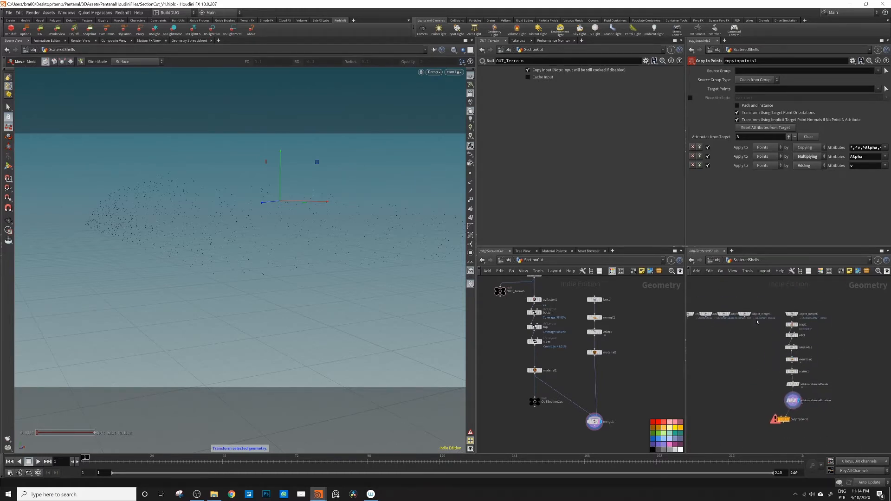
{"action": "left_click_drag", "start_coordinate": [747, 320], "coordinate": [778, 413]}
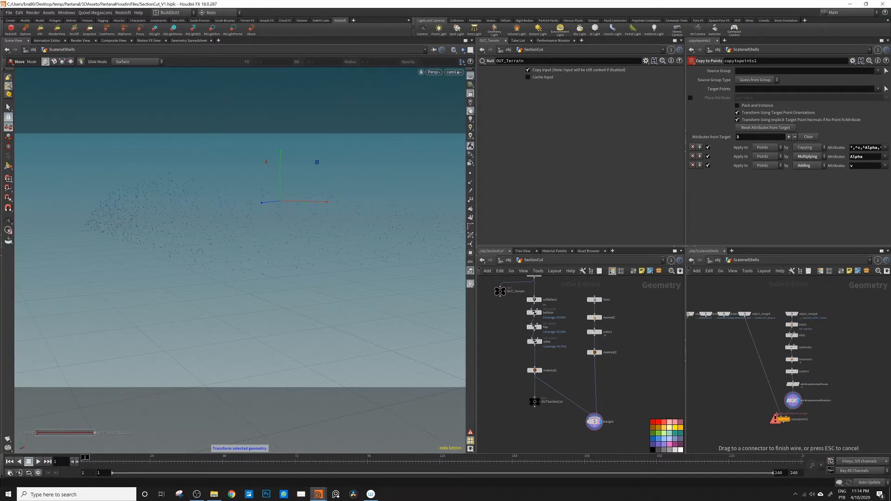
{"action": "left_click", "coordinate": [777, 416]}
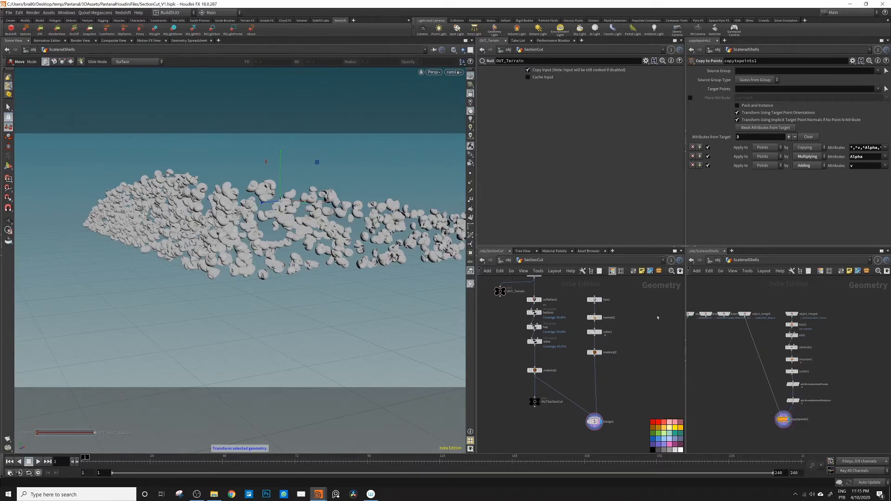
Examine the size and rotation variation of the copied shells along the cut walls from closer and farther views
{"action": "key", "text": "Escape"}
{"action": "left_click_drag", "start_coordinate": [298, 223], "coordinate": [256, 180]}
{"action": "scroll", "coordinate": [297, 232], "scroll_direction": "up", "scroll_amount": 6}
{"action": "left_click_drag", "start_coordinate": [259, 220], "coordinate": [133, 200]}
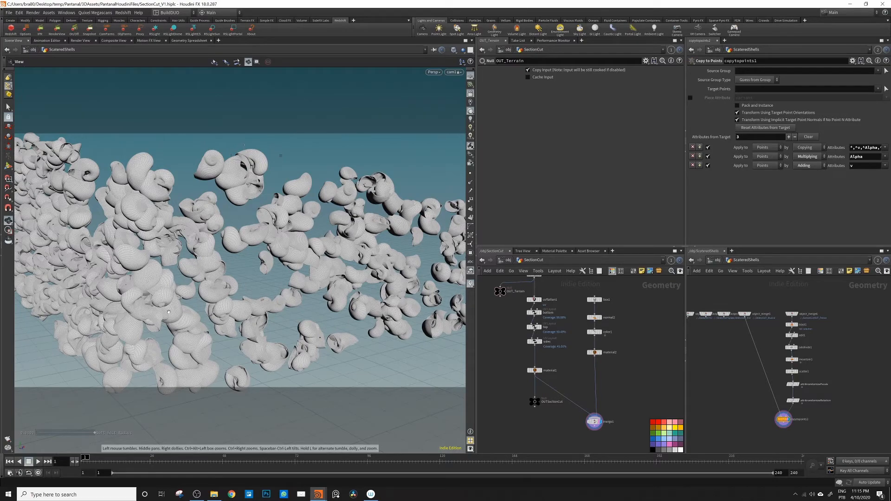
{"action": "left_click_drag", "start_coordinate": [162, 205], "coordinate": [302, 248]}
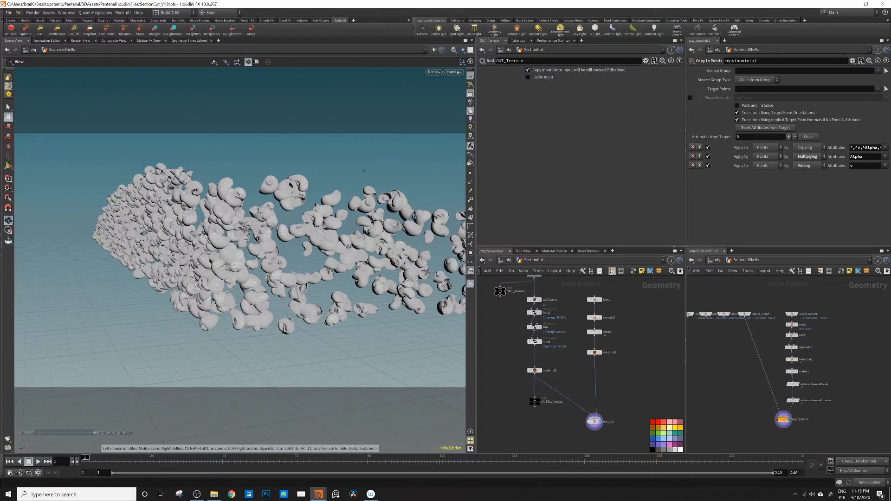
{"action": "left_click_drag", "start_coordinate": [356, 254], "coordinate": [260, 314]}
{"action": "left_click_drag", "start_coordinate": [304, 290], "coordinate": [340, 272]}
{"action": "left_click_drag", "start_coordinate": [379, 301], "coordinate": [297, 263]}
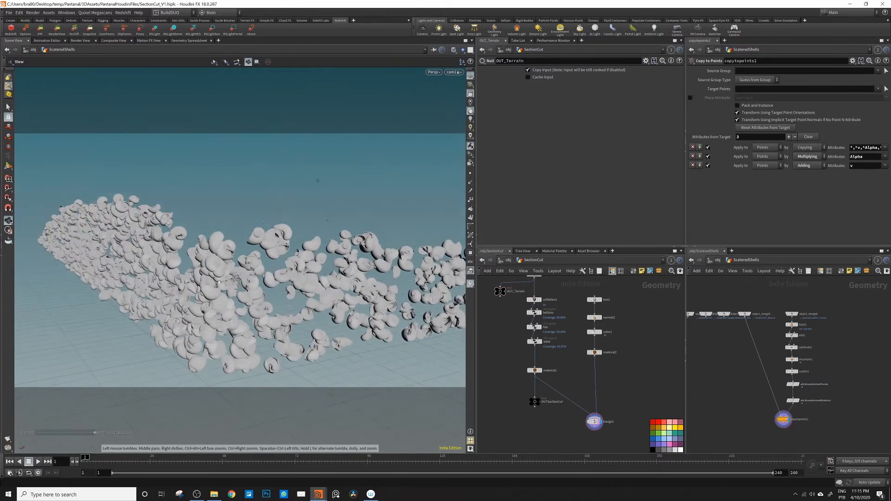
{"action": "key", "text": "t"}
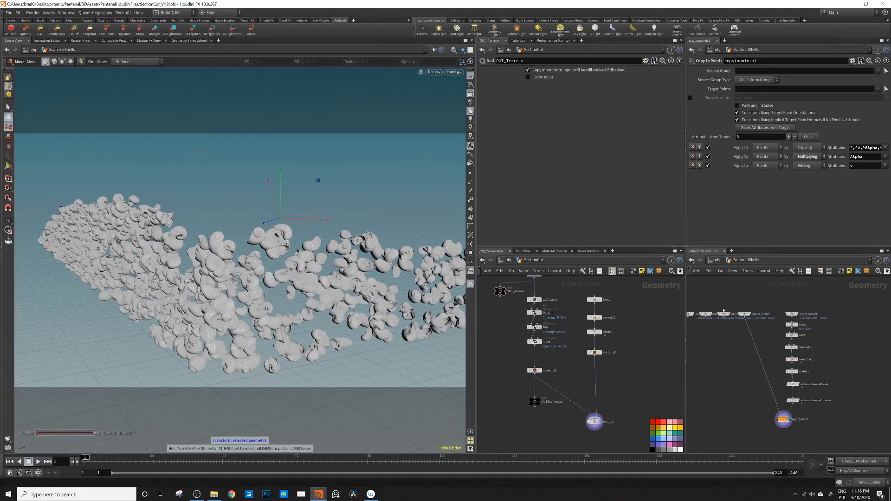
Cut the wire between the fifth shell Object Merge and the Copy to Points node
{"action": "middle_click_drag", "start_coordinate": [707, 332], "coordinate": [737, 332]}
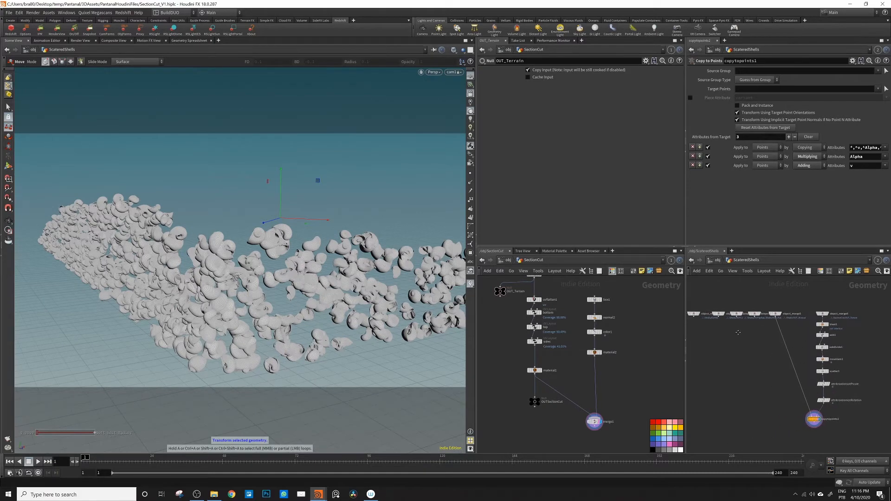
{"action": "left_click_drag", "start_coordinate": [693, 314], "coordinate": [697, 314]}
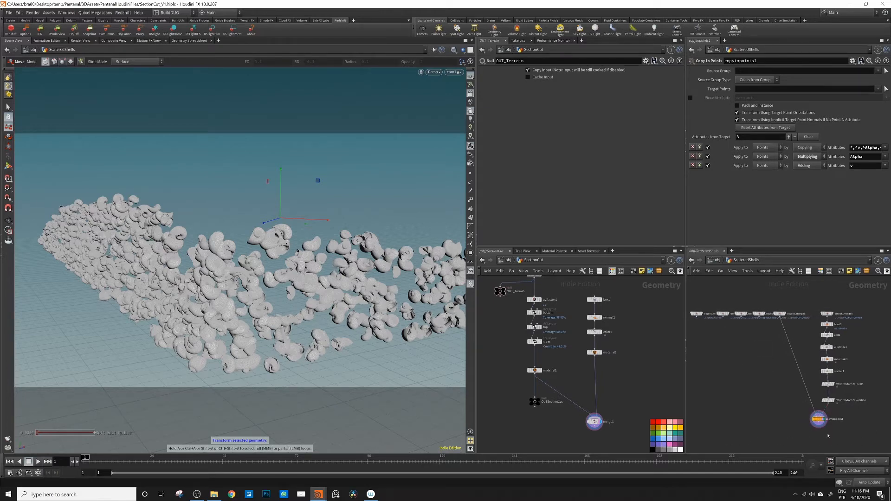
{"action": "scroll", "coordinate": [749, 367], "scroll_direction": "down", "scroll_amount": 3}
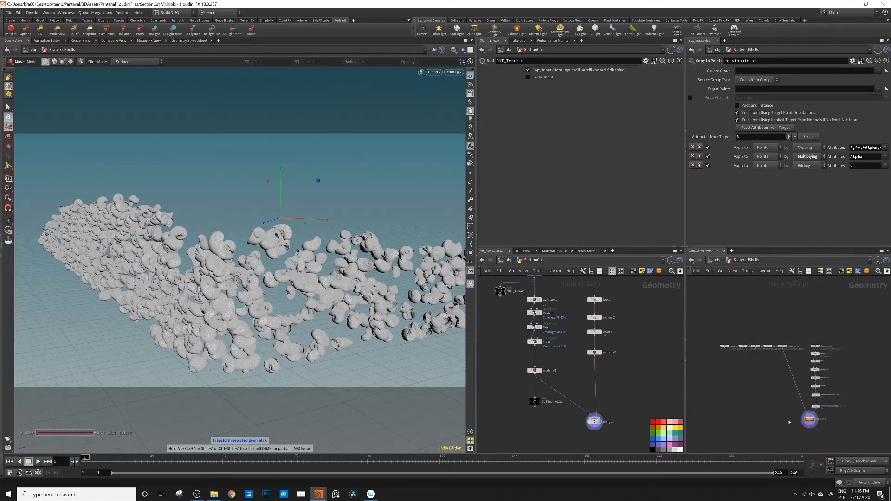
{"action": "scroll", "coordinate": [749, 367], "scroll_direction": "up", "scroll_amount": 3}
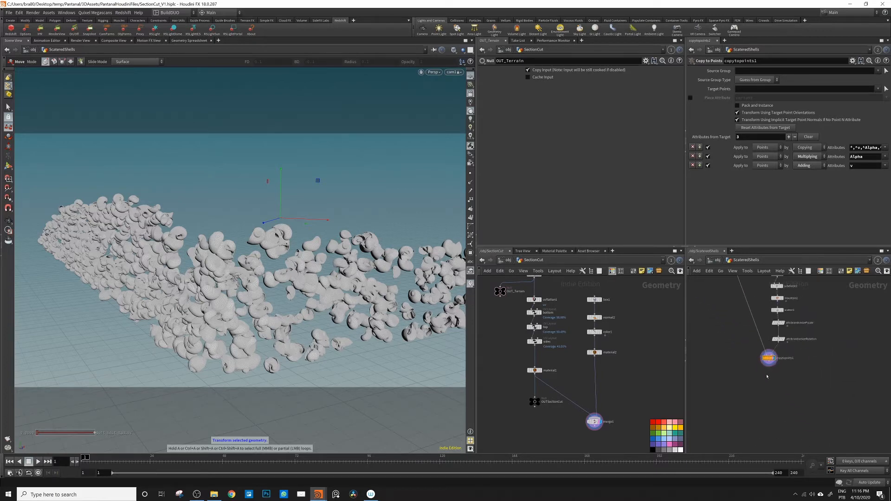
{"action": "left_click_drag", "start_coordinate": [756, 311], "coordinate": [736, 323]}
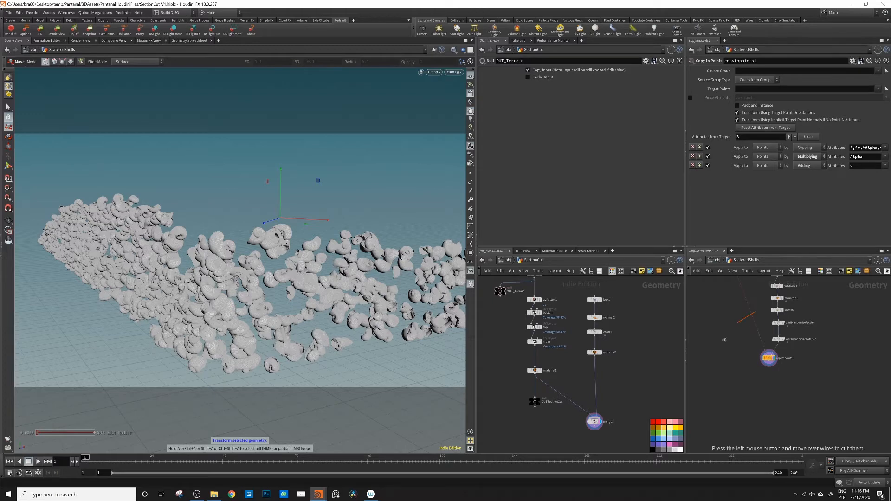
{"action": "scroll", "coordinate": [728, 346], "scroll_direction": "down", "scroll_amount": 2}
{"action": "mouse_move", "coordinate": [728, 345]}
{"action": "middle_mouse_down"}
{"action": "mouse_move", "coordinate": [762, 356]}
{"action": "mouse_move", "coordinate": [768, 377]}
{"action": "middle_mouse_up"}
{"action": "scroll", "coordinate": [761, 356], "scroll_direction": "down", "scroll_amount": 2}
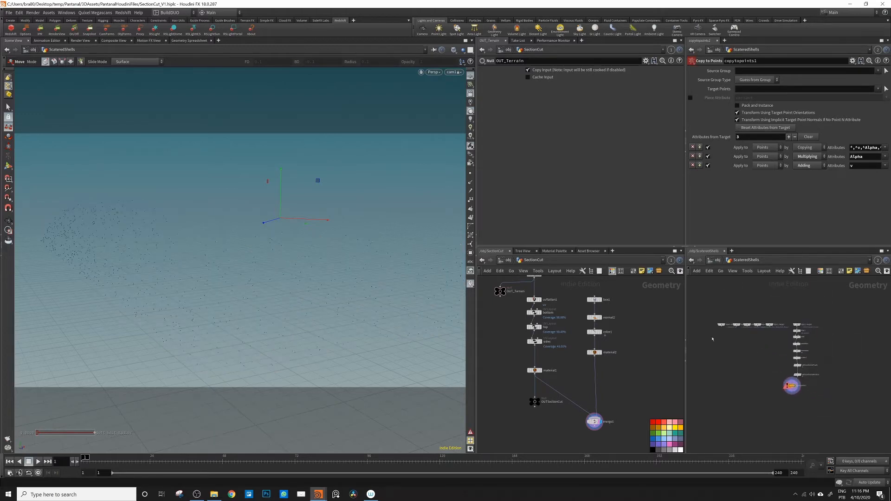
Add a Switch node below the five shell Object Merge nodes
{"action": "left_click_drag", "start_coordinate": [702, 335], "coordinate": [796, 310]}
{"action": "left_click", "coordinate": [739, 350]}
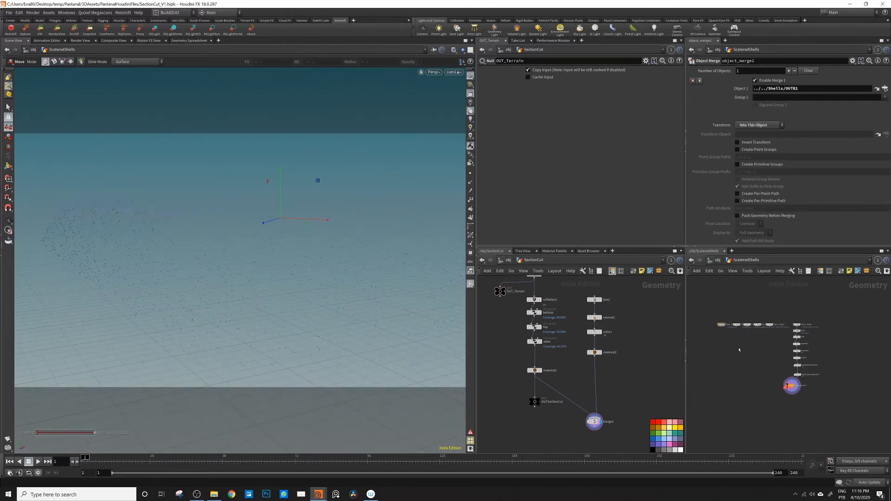
{"action": "key", "text": "Tab"}
{"action": "type", "text": "swit"}
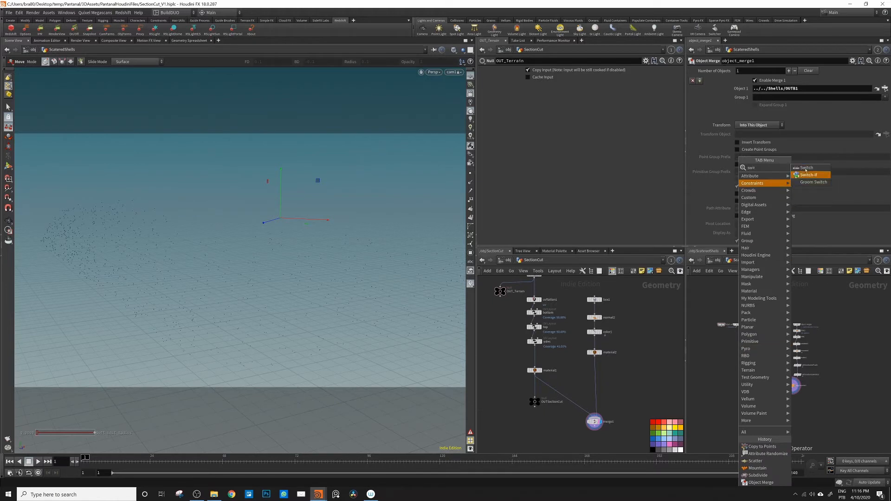
{"action": "left_click", "coordinate": [808, 168]}
{"action": "left_click", "coordinate": [748, 352]}
{"action": "middle_click_drag", "start_coordinate": [762, 341], "coordinate": [738, 352]}
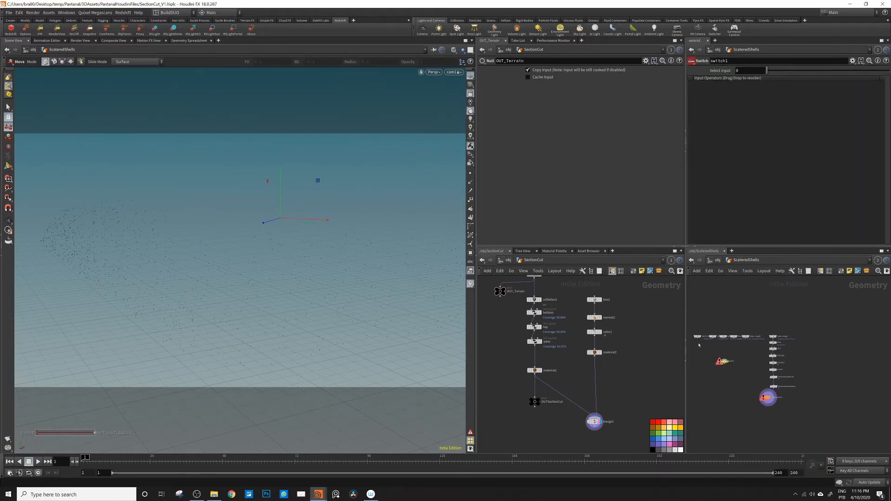
Wire all five shell Object Merge nodes into the Switch node and display the Switch
{"action": "left_click_drag", "start_coordinate": [697, 344], "coordinate": [742, 407]}
{"action": "scroll", "coordinate": [731, 369], "scroll_direction": "up", "scroll_amount": 5}
{"action": "middle_click_drag", "start_coordinate": [762, 395], "coordinate": [768, 358]}
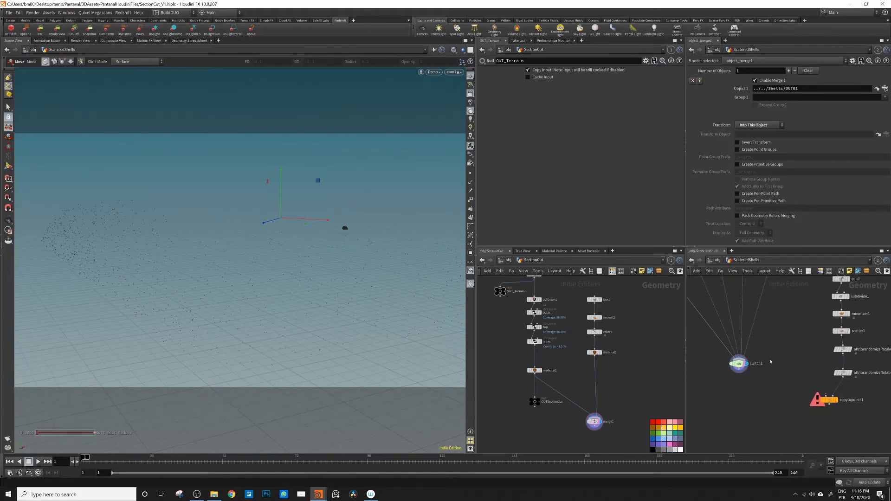
{"action": "scroll", "coordinate": [769, 362], "scroll_direction": "down", "scroll_amount": 4}
{"action": "left_click", "coordinate": [760, 368]}
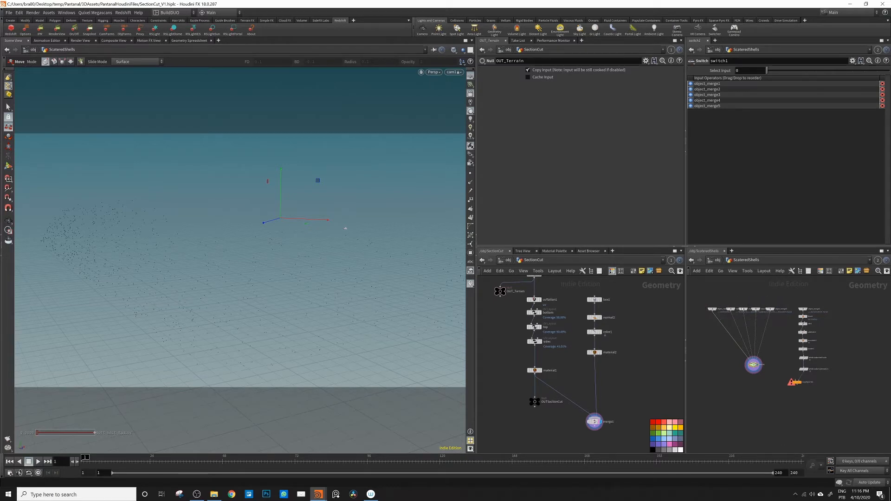
{"action": "scroll", "coordinate": [762, 372], "scroll_direction": "down", "scroll_amount": 2}
{"action": "middle_click_drag", "start_coordinate": [767, 389], "coordinate": [708, 368]}
{"action": "left_click_drag", "start_coordinate": [717, 359], "coordinate": [744, 305]}
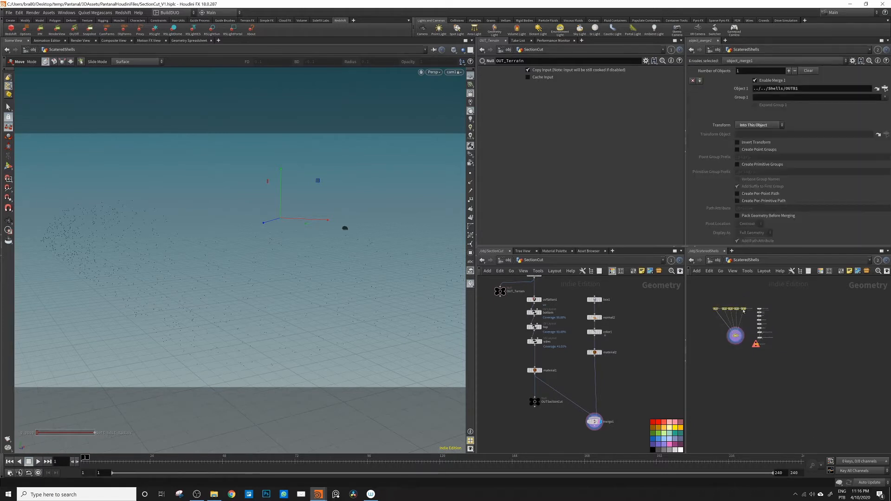
{"action": "scroll", "coordinate": [719, 333], "scroll_direction": "up", "scroll_amount": 3}
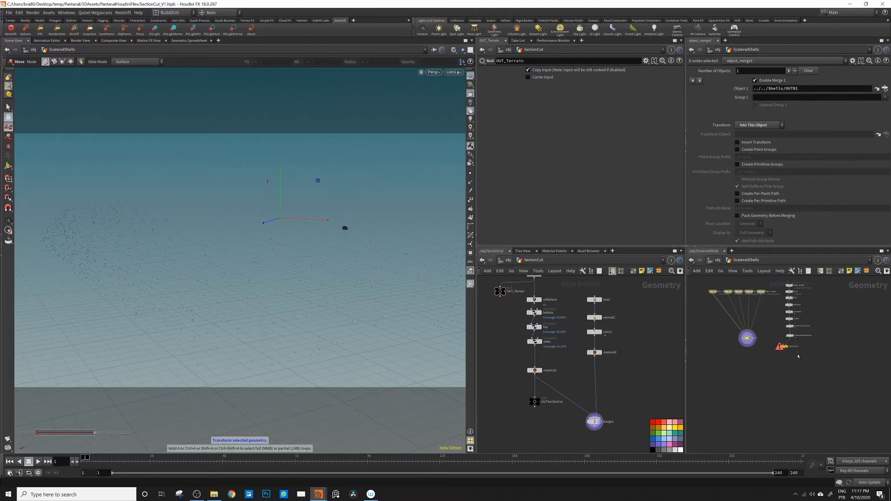
{"action": "middle_click_drag", "start_coordinate": [771, 371], "coordinate": [760, 372]}
{"action": "left_click_drag", "start_coordinate": [761, 366], "coordinate": [785, 302]}
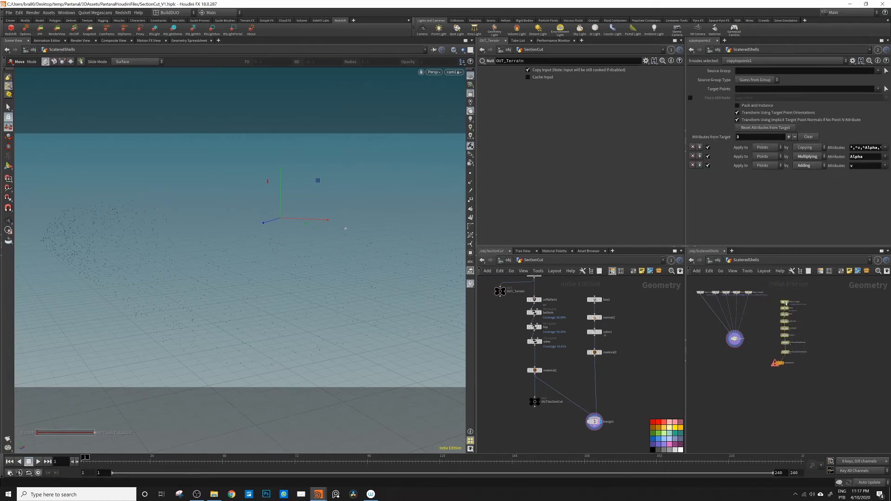
{"action": "left_click", "coordinate": [786, 383]}
Add a For-Each Point block beside the Copy to Points node
{"action": "scroll", "coordinate": [786, 383], "scroll_direction": "up", "scroll_amount": 5}
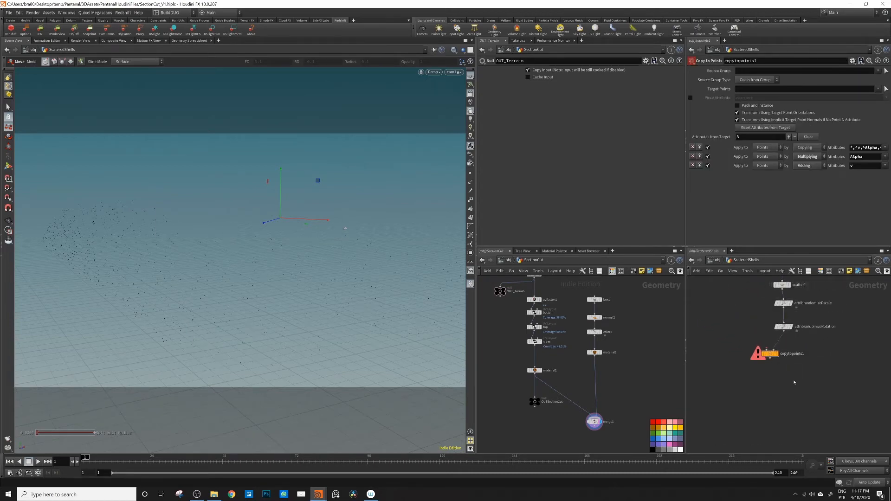
{"action": "key", "text": "Tab"}
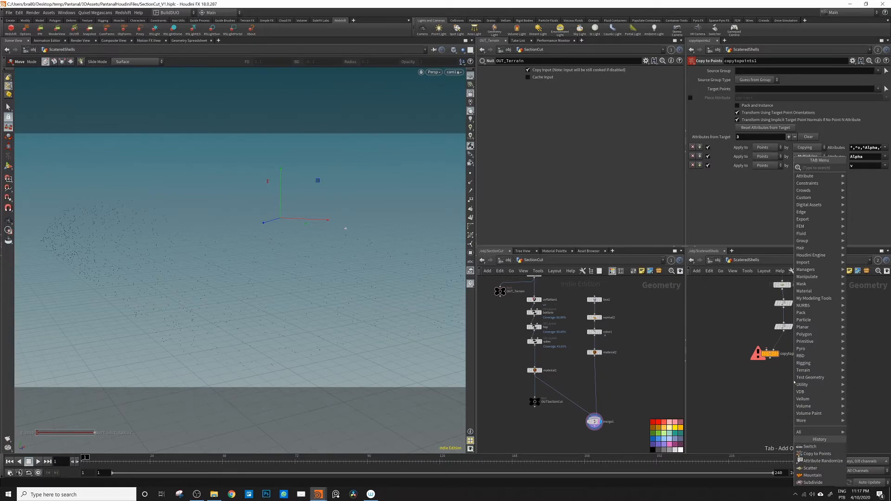
{"action": "type", "text": "for"}
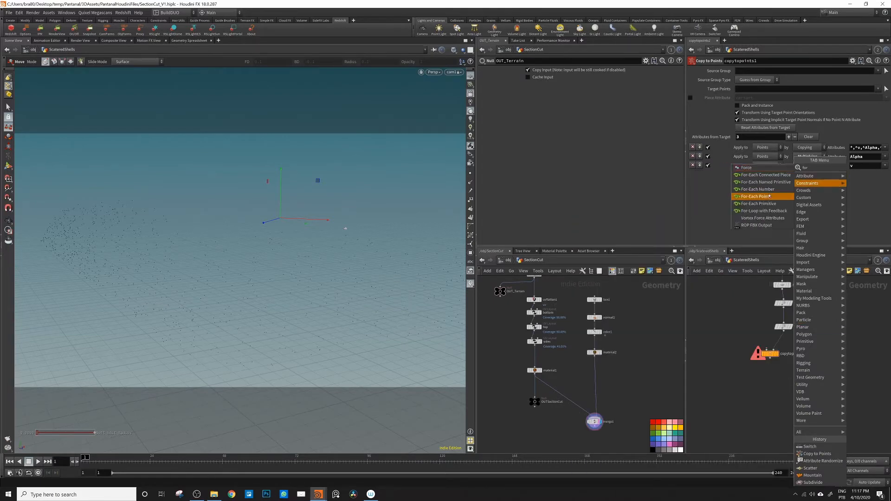
{"action": "left_click", "coordinate": [768, 196]}
{"action": "left_click", "coordinate": [731, 352]}
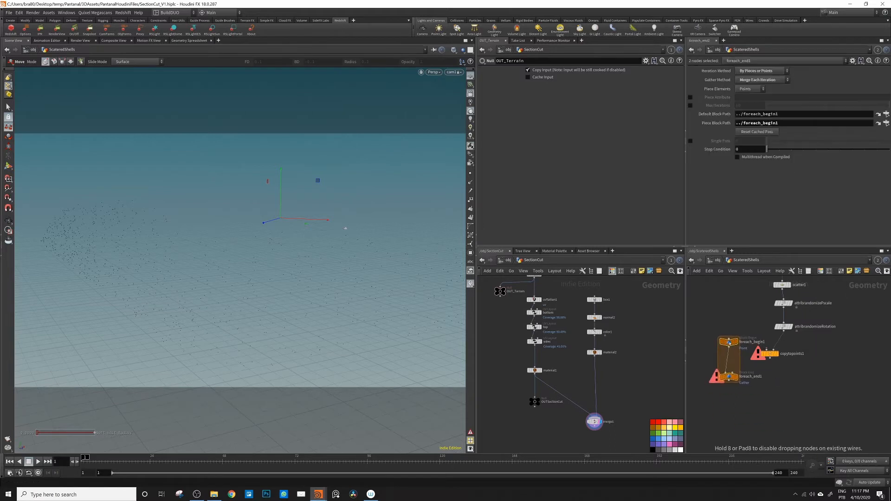
Insert the Copy to Points node between the For-Each begin and end nodes and place the block below attribrandomizeRotation
{"action": "left_click_drag", "start_coordinate": [769, 357], "coordinate": [731, 365]}
{"action": "left_click", "coordinate": [775, 358]}
{"action": "left_click_drag", "start_coordinate": [718, 405], "coordinate": [753, 324]}
{"action": "left_click_drag", "start_coordinate": [728, 347], "coordinate": [769, 356]}
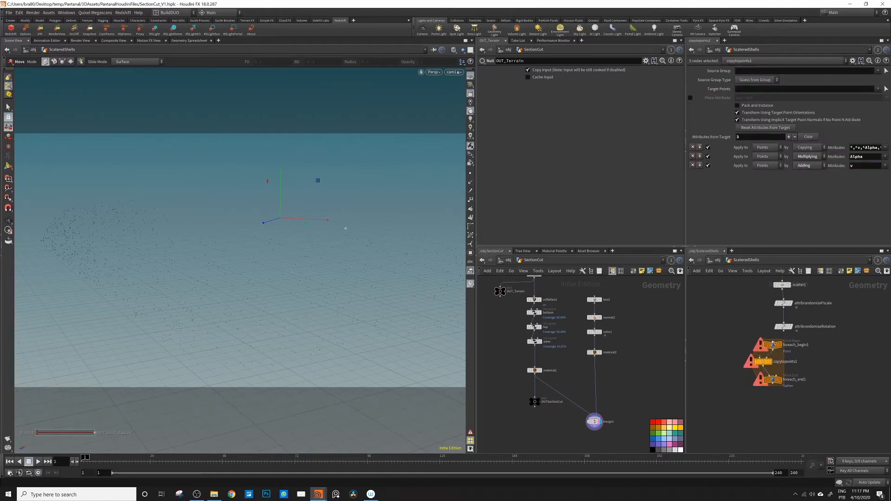
{"action": "left_click_drag", "start_coordinate": [771, 380], "coordinate": [773, 390]}
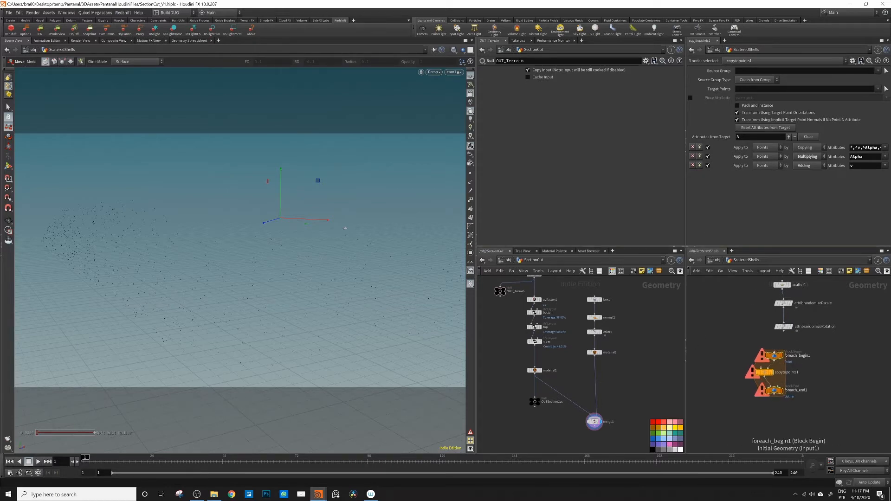
Connect attribrandomizeRotation to the For-Each begin node of the point loop
{"action": "left_click_drag", "start_coordinate": [783, 331], "coordinate": [785, 397]}
{"action": "key", "text": "y"}
{"action": "scroll", "coordinate": [741, 334], "scroll_direction": "down", "scroll_amount": 3}
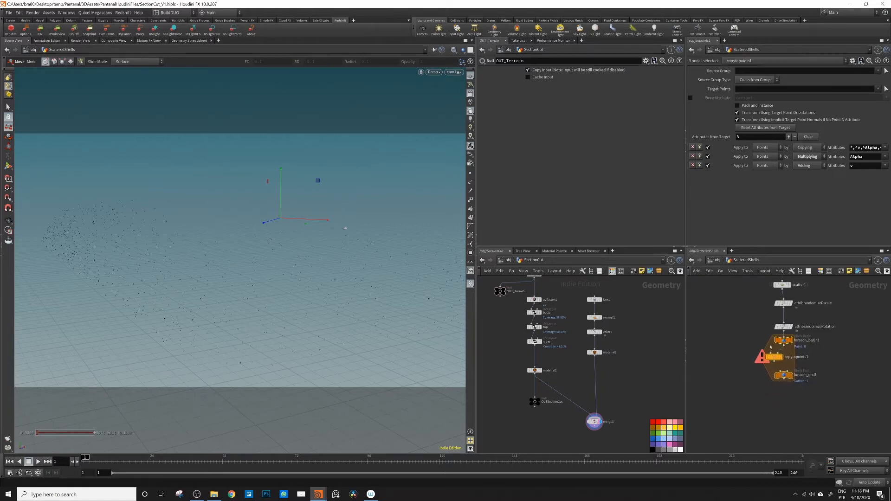
Wire the Switch into the geometry input of Copy to Points and display the For-Each end node
{"action": "left_click_drag", "start_coordinate": [693, 319], "coordinate": [764, 371]}
{"action": "scroll", "coordinate": [766, 356], "scroll_direction": "up", "scroll_amount": 5}
{"action": "scroll", "coordinate": [827, 383], "scroll_direction": "down", "scroll_amount": 3}
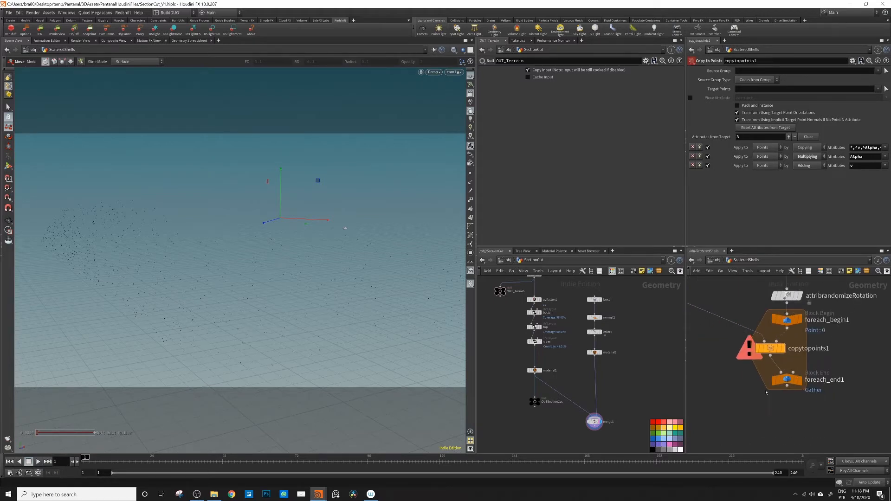
{"action": "mouse_move", "coordinate": [800, 383]}
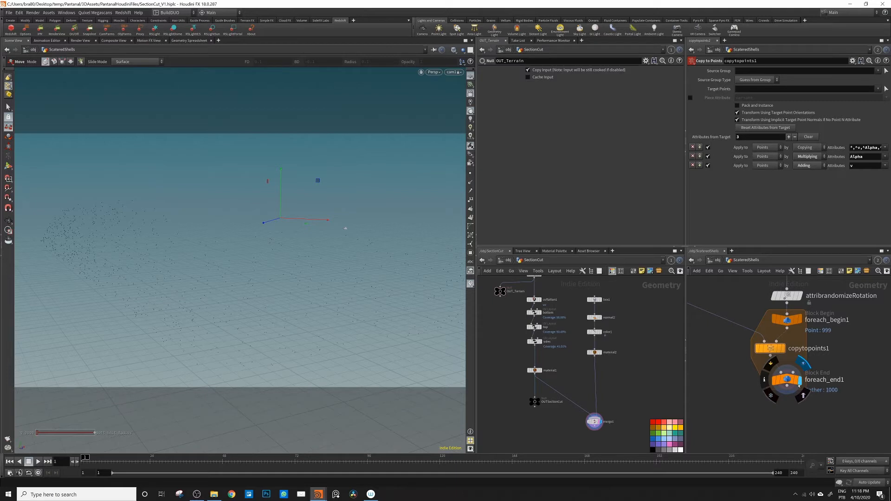
{"action": "left_click", "coordinate": [802, 365]}
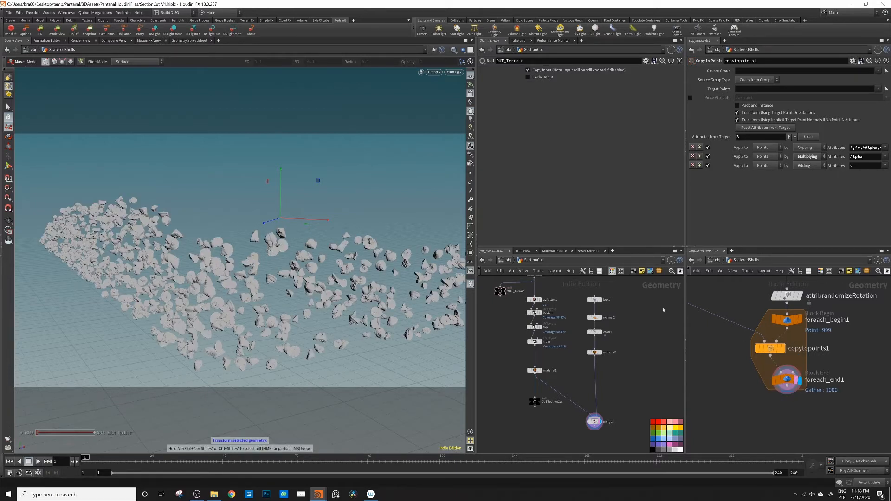
Preview the Switch's second shell on the points with Select Input 1, and return Select Input to 0
{"action": "scroll", "coordinate": [663, 310], "scroll_direction": "down", "scroll_amount": 2}
{"action": "scroll", "coordinate": [722, 343], "scroll_direction": "down", "scroll_amount": 5}
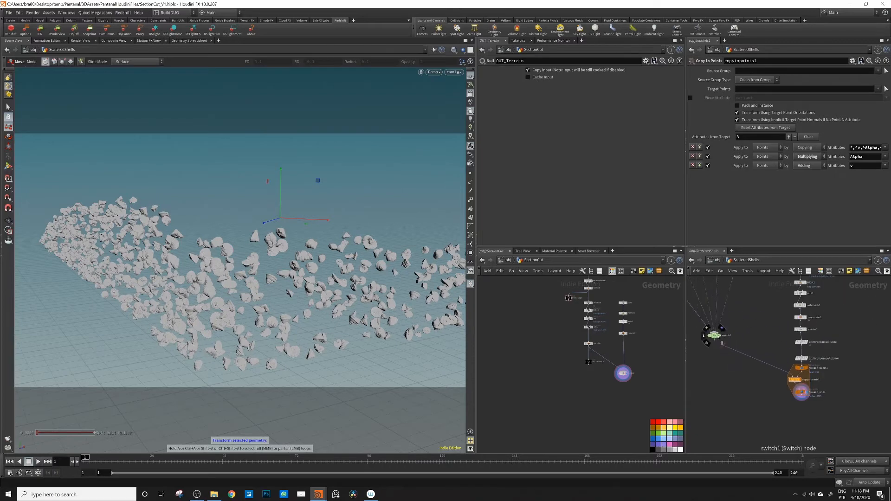
{"action": "left_click", "coordinate": [713, 335]}
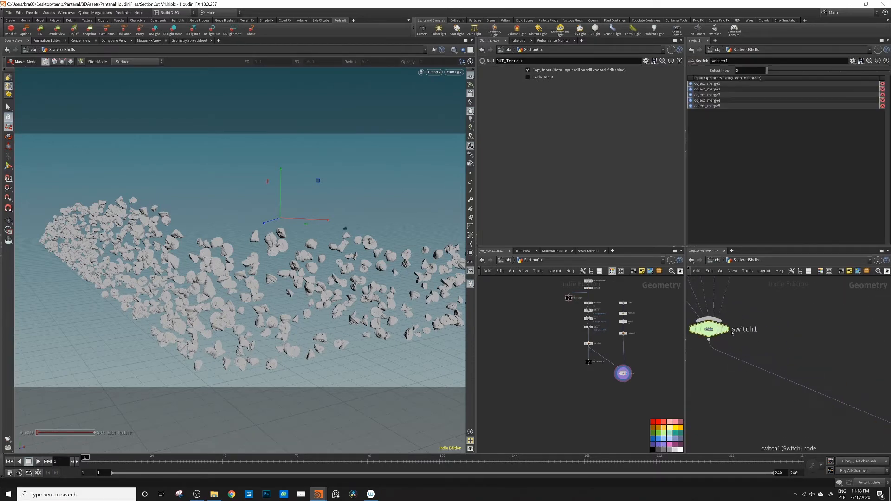
{"action": "key", "text": "f"}
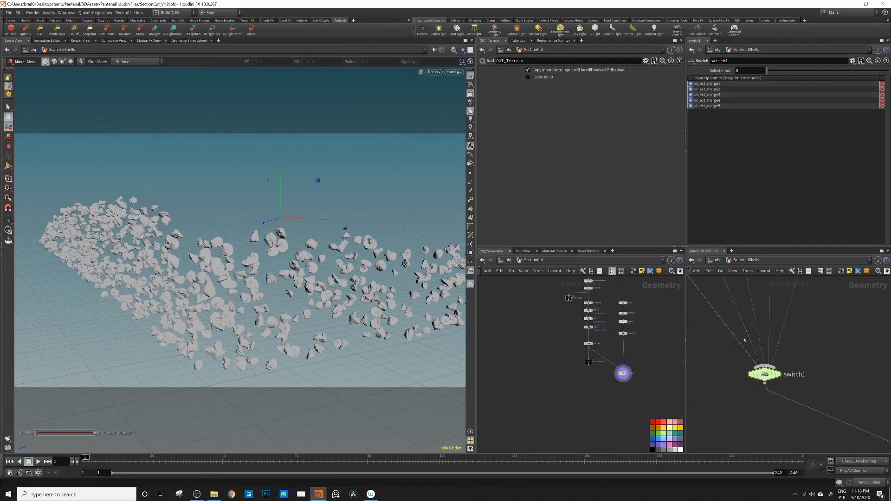
{"action": "key", "text": "h"}
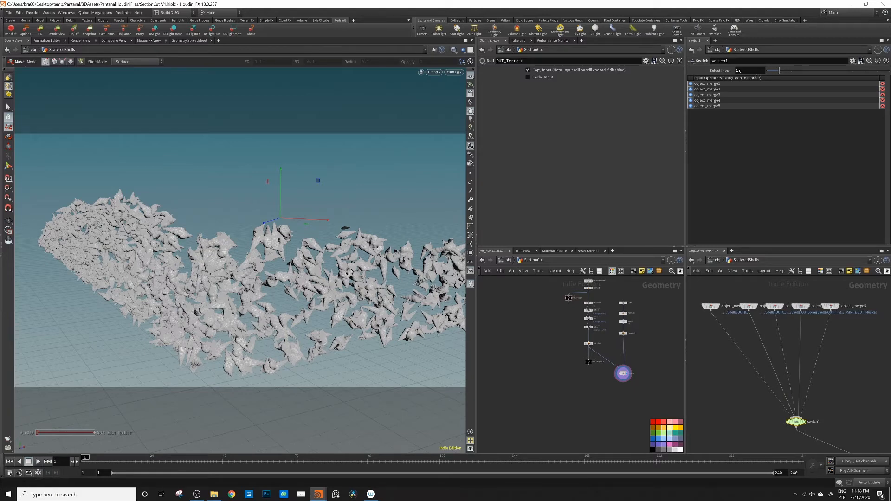
{"action": "left_click", "coordinate": [767, 71]}
Save the scene file
{"action": "scroll", "coordinate": [816, 414], "scroll_direction": "down", "scroll_amount": 4}
{"action": "middle_click_drag", "start_coordinate": [797, 444], "coordinate": [752, 373]}
{"action": "scroll", "coordinate": [757, 391], "scroll_direction": "up", "scroll_amount": 5}
{"action": "scroll", "coordinate": [760, 380], "scroll_direction": "down", "scroll_amount": 3}
{"action": "key", "text": "ctrl+s"}
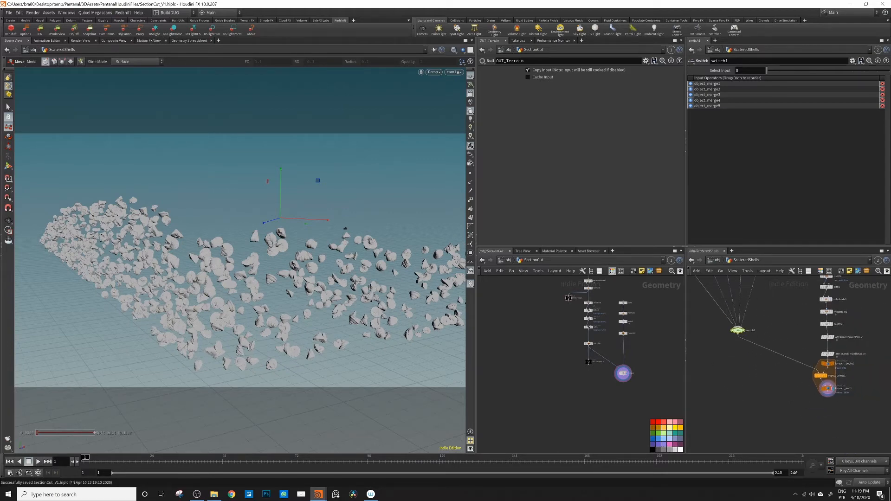
Create a meta import node from the For-Each begin node and show its detail attributes in the Geometry Spreadsheet
{"action": "scroll", "coordinate": [835, 388], "scroll_direction": "up", "scroll_amount": 4}
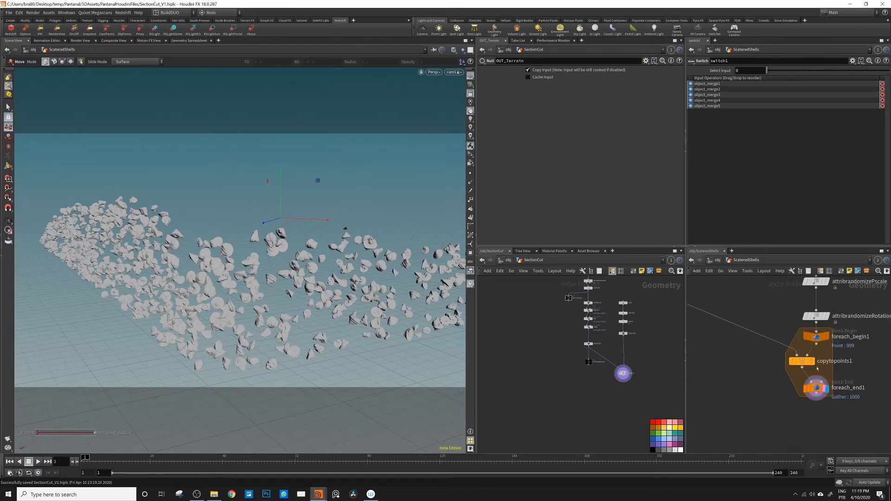
{"action": "left_click", "coordinate": [816, 337]}
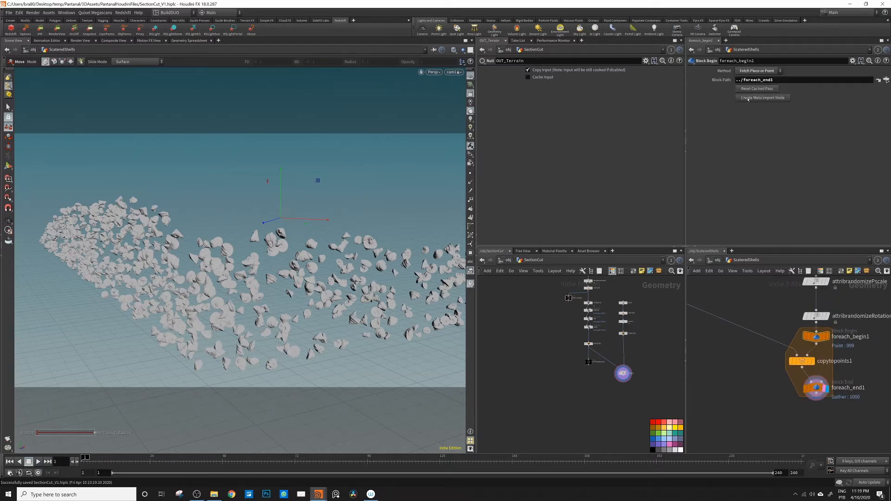
{"action": "left_click", "coordinate": [783, 99]}
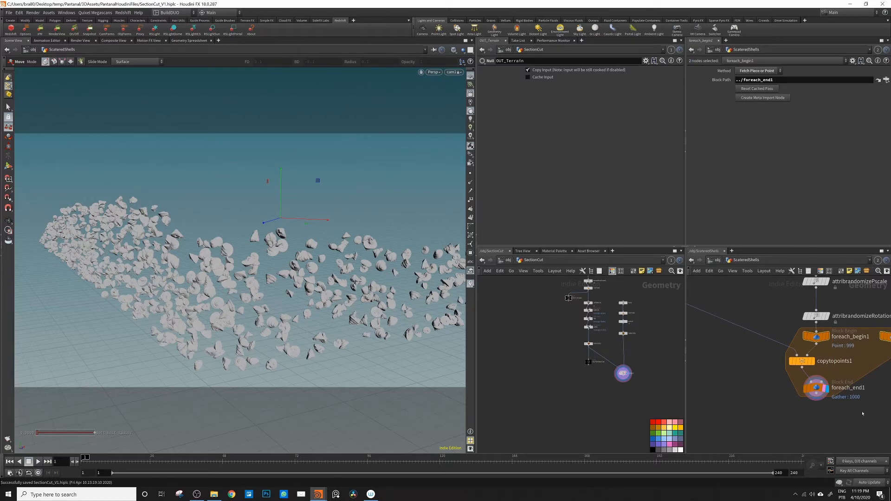
{"action": "scroll", "coordinate": [836, 390], "scroll_direction": "down", "scroll_amount": 3}
{"action": "left_click", "coordinate": [805, 355]}
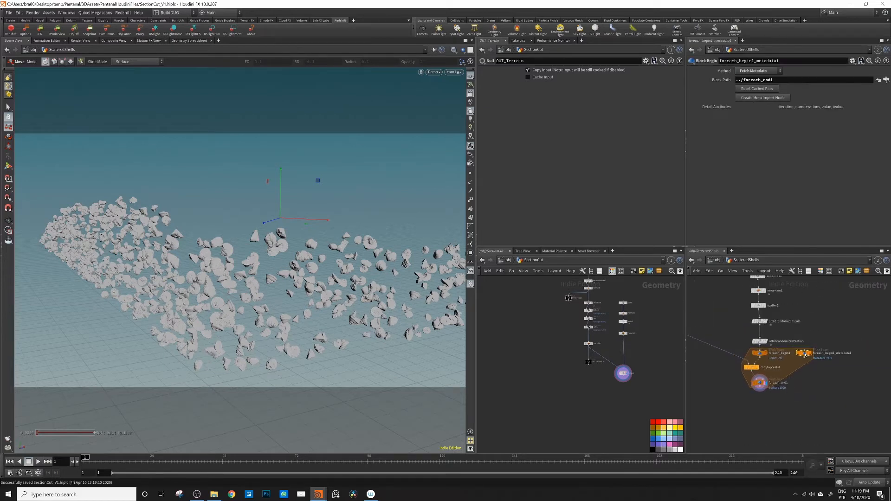
{"action": "left_click", "coordinate": [186, 40]}
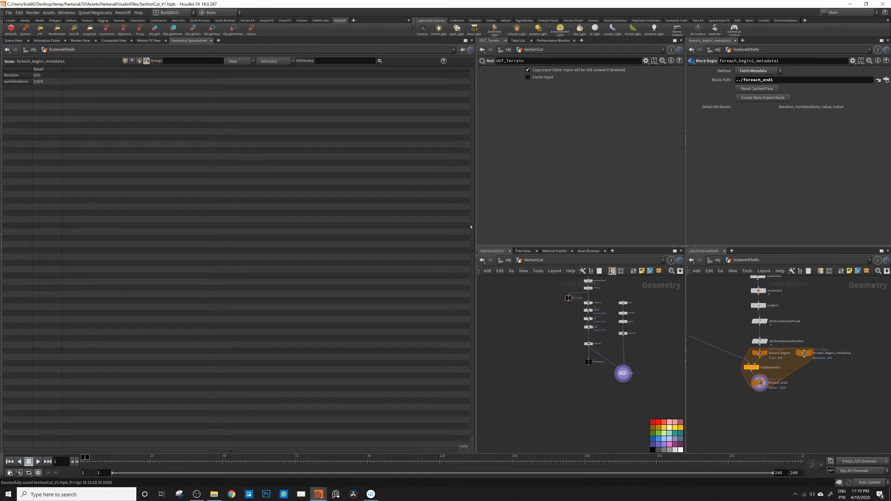
Set the Force Total Count of scatter1 to 400 points
{"action": "scroll", "coordinate": [809, 274], "scroll_direction": "up", "scroll_amount": 3}
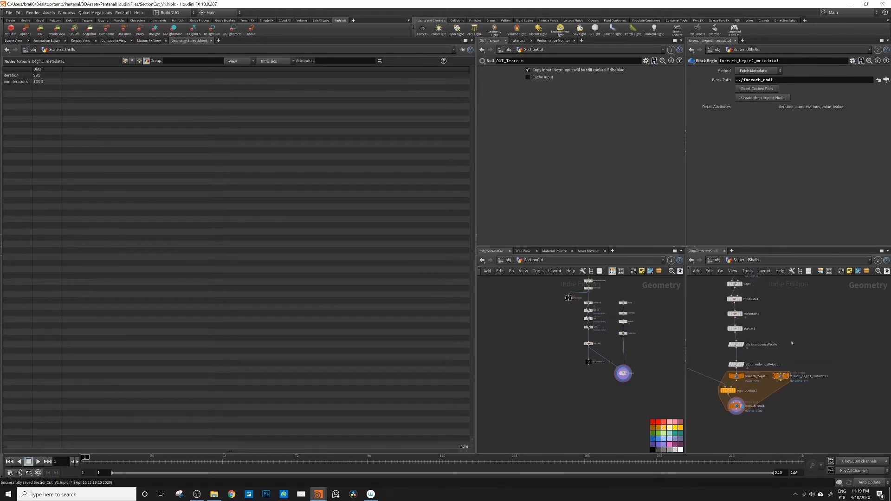
{"action": "left_click", "coordinate": [736, 326]}
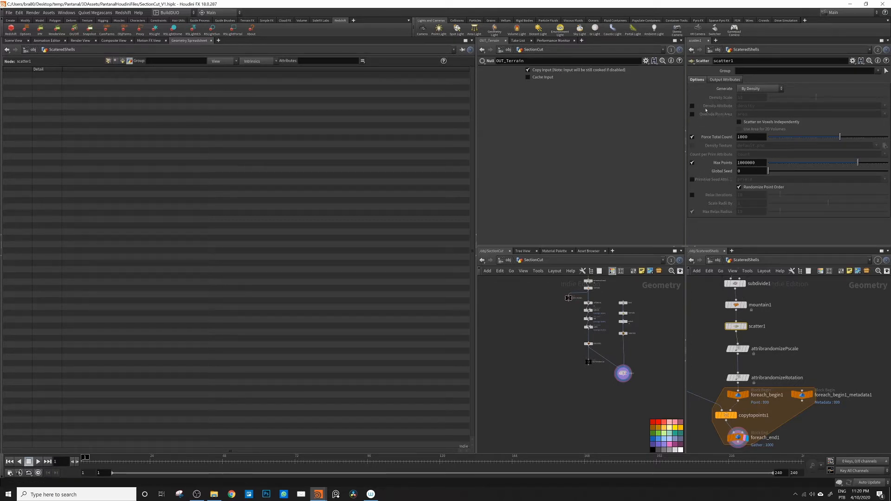
{"action": "scroll", "coordinate": [787, 344], "scroll_direction": "down", "scroll_amount": 4}
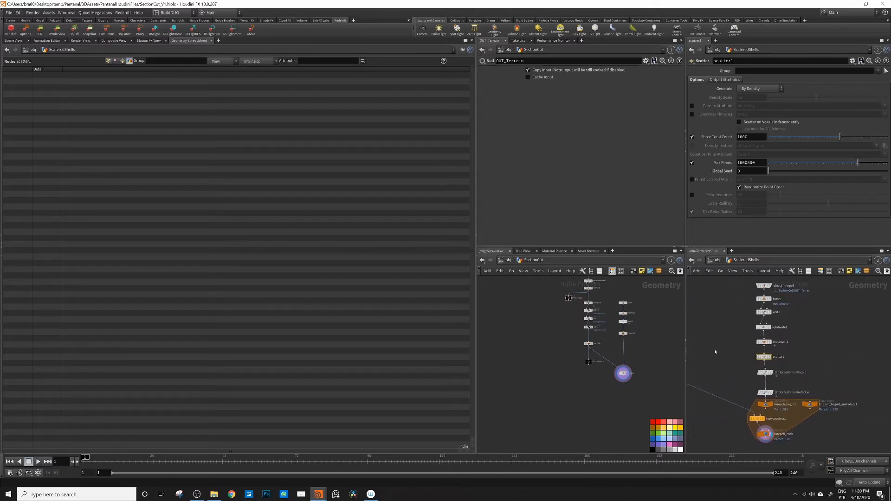
{"action": "scroll", "coordinate": [790, 351], "scroll_direction": "down", "scroll_amount": 4}
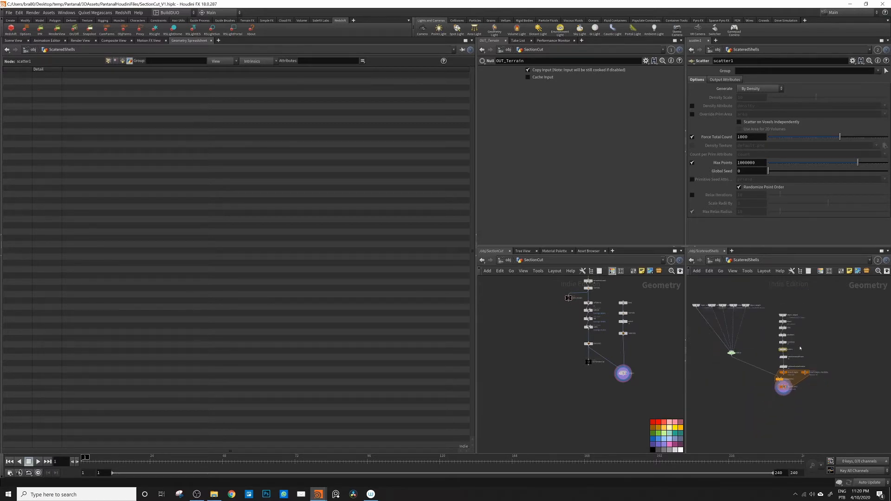
{"action": "scroll", "coordinate": [788, 349], "scroll_direction": "up", "scroll_amount": 5}
{"action": "scroll", "coordinate": [772, 351], "scroll_direction": "down", "scroll_amount": 2}
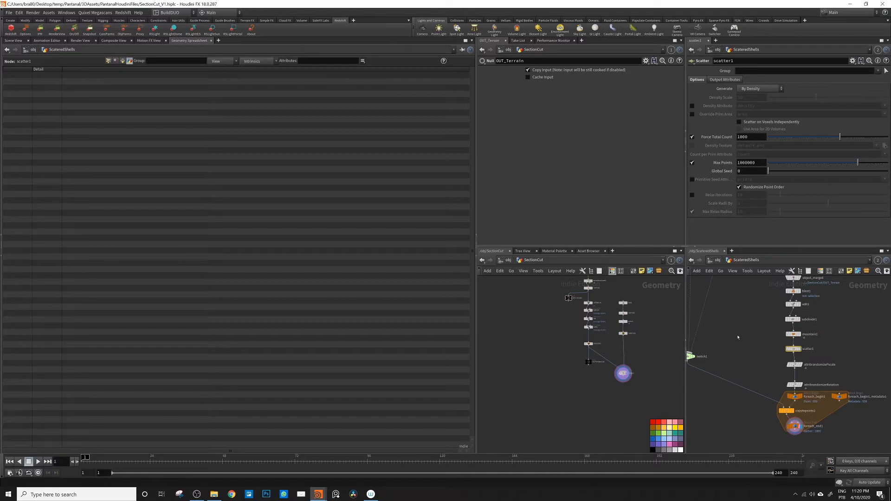
{"action": "left_click", "coordinate": [839, 397]}
{"action": "left_click", "coordinate": [793, 349]}
{"action": "double_click", "coordinate": [745, 137]}
{"action": "type", "text": "400"}
{"action": "key", "text": "Return"}
Recook the loop by displaying its For-Each end node again, and check the metadata node's iteration attributes
{"action": "left_click", "coordinate": [839, 398]}
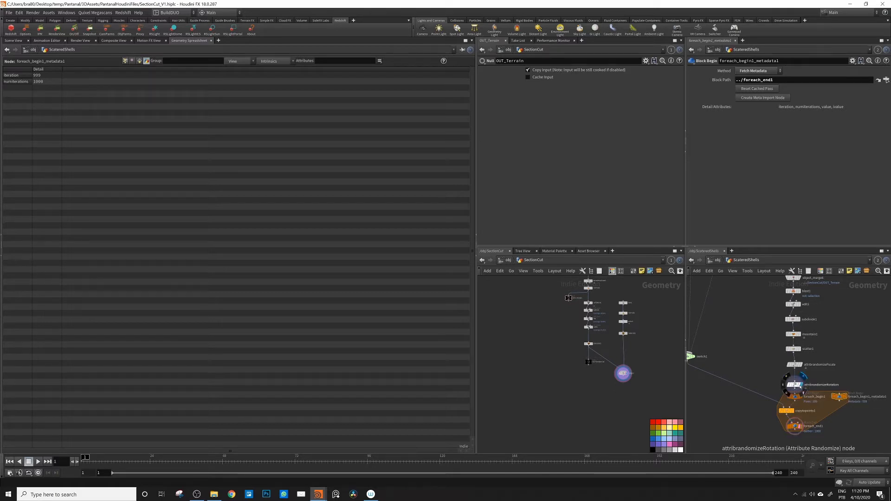
{"action": "left_click", "coordinate": [797, 385]}
{"action": "left_click", "coordinate": [794, 385]}
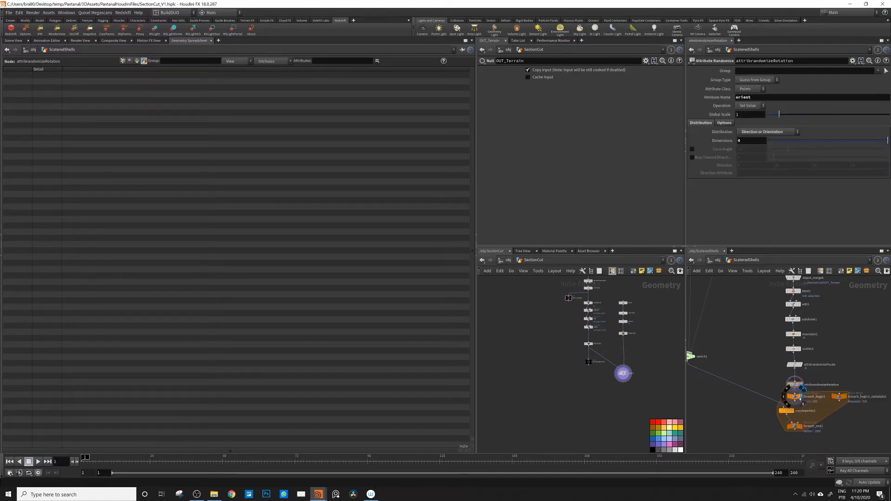
{"action": "left_click", "coordinate": [800, 430]}
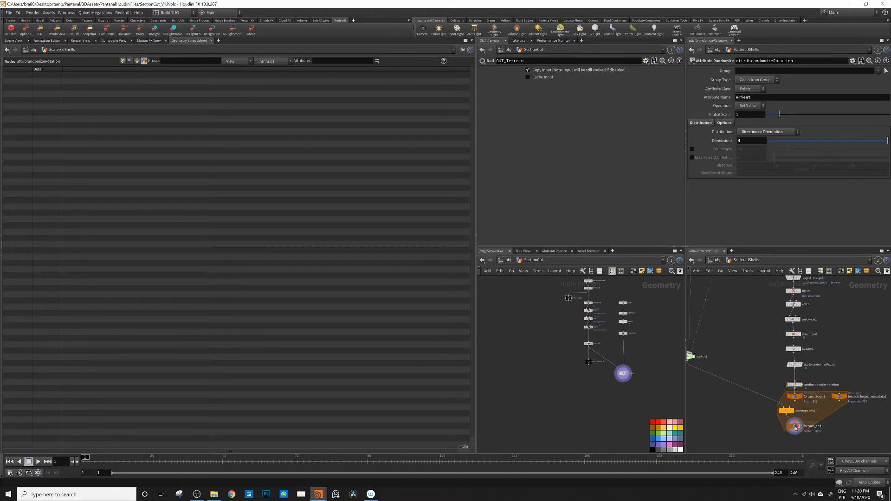
{"action": "left_click", "coordinate": [839, 397]}
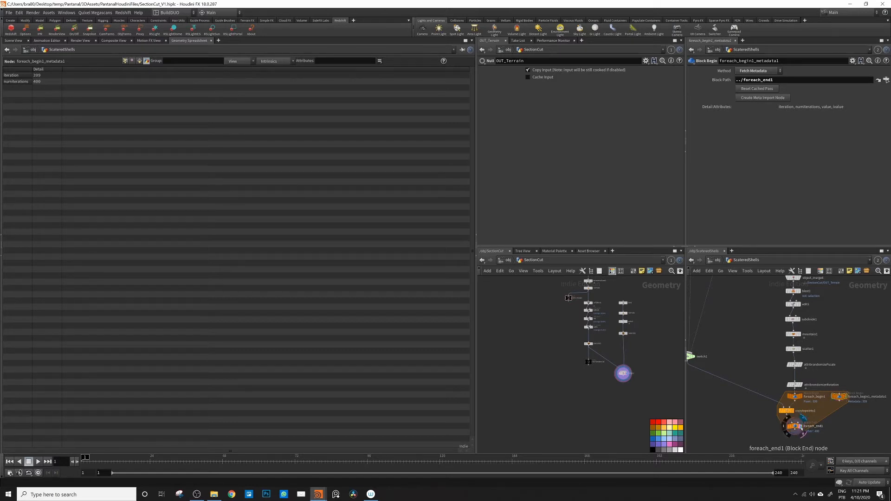
Display attribrandomizeRotation instead of the For-Each end node
{"action": "left_click", "coordinate": [795, 385]}
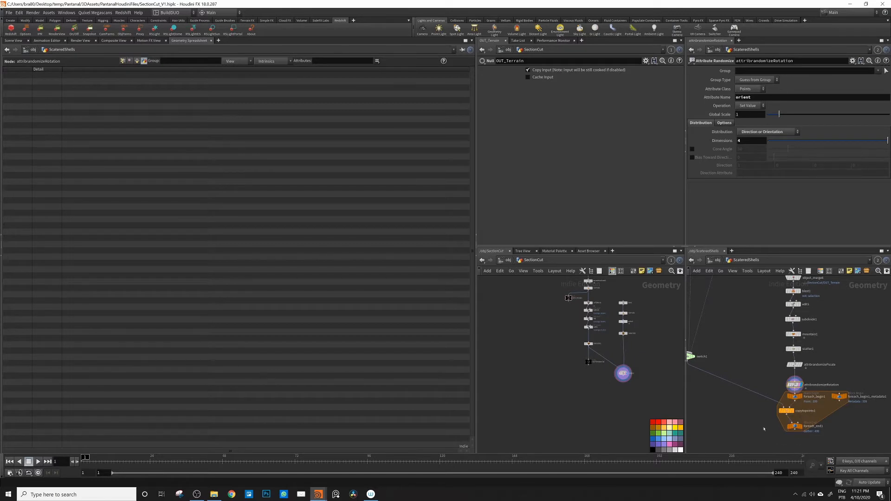
{"action": "middle_click_drag", "start_coordinate": [767, 439], "coordinate": [807, 417]}
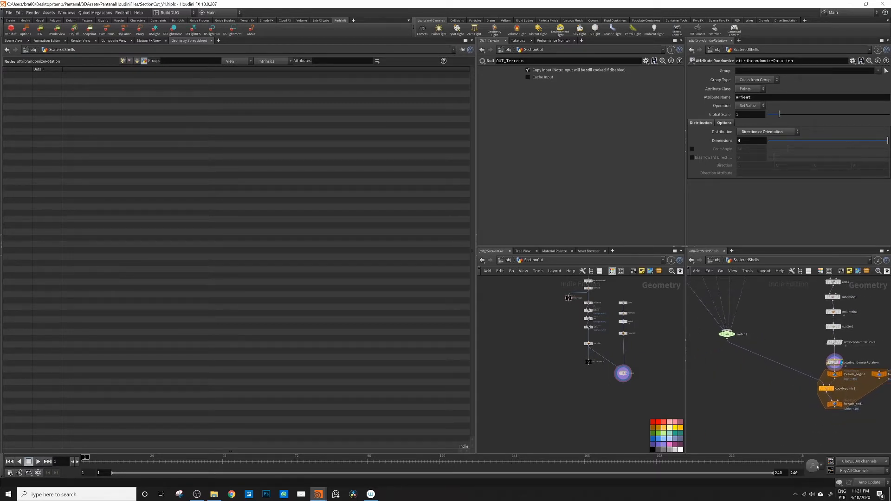
{"action": "left_click", "coordinate": [839, 483]}
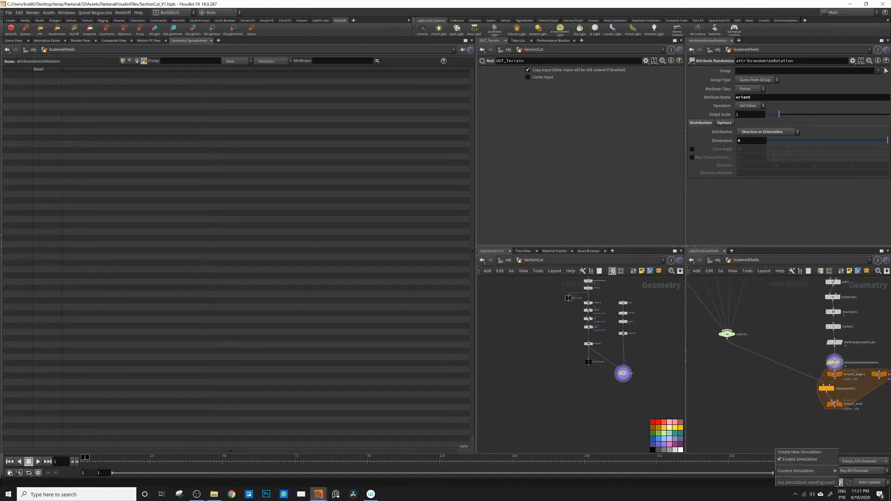
{"action": "mouse_move", "coordinate": [793, 472]}
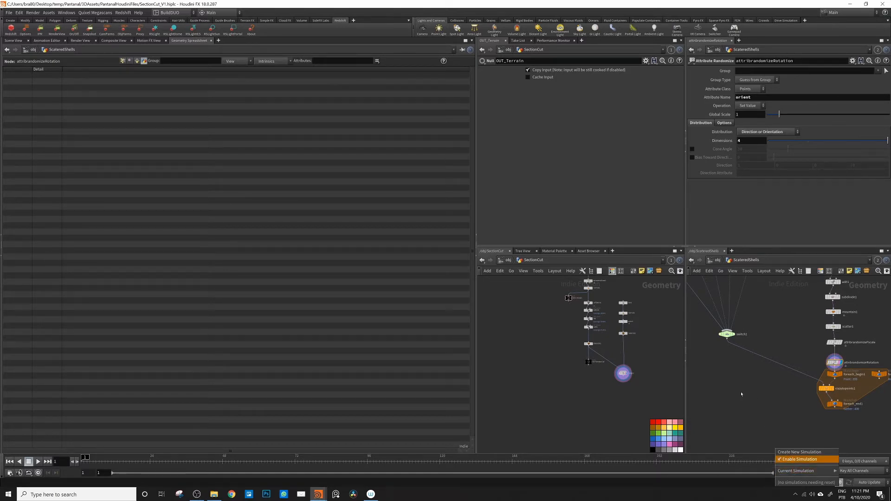
{"action": "left_click", "coordinate": [731, 382]}
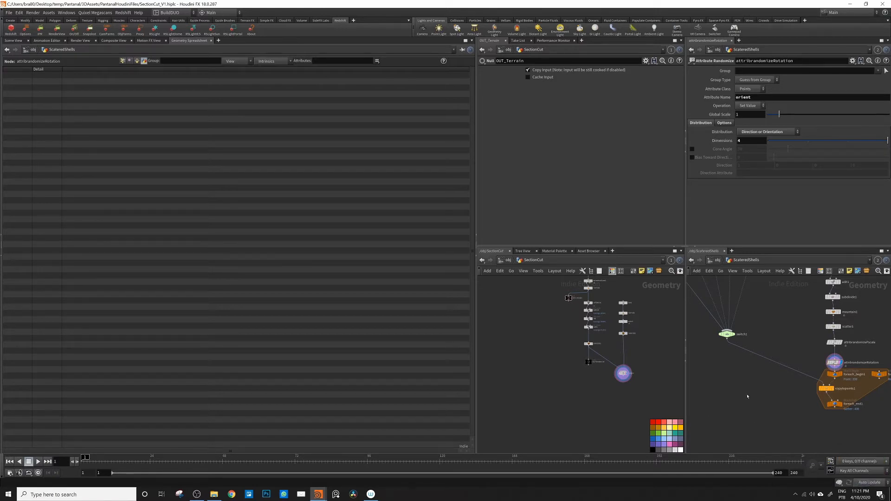
Set the Select Input of switch1 to the expression detail("../foreach_begin1_metadata1/,iteration,0)
{"action": "scroll", "coordinate": [760, 402], "scroll_direction": "down", "scroll_amount": 3}
{"action": "scroll", "coordinate": [707, 343], "scroll_direction": "up", "scroll_amount": 5}
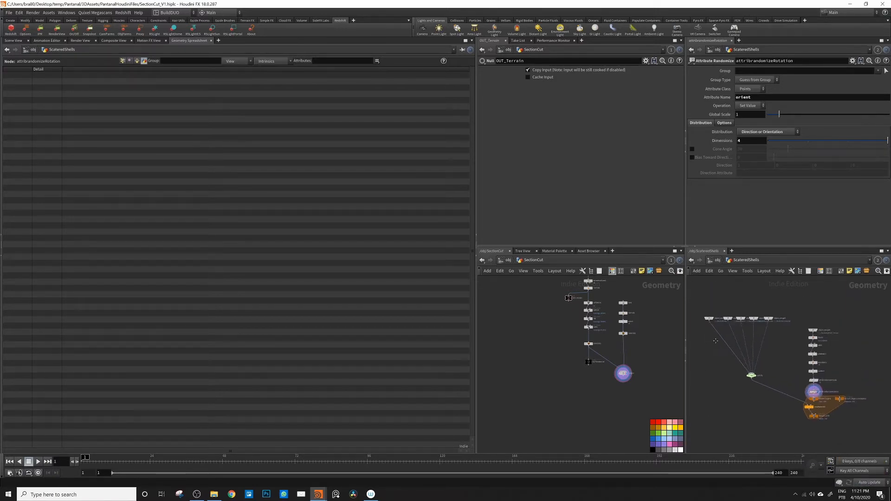
{"action": "scroll", "coordinate": [738, 393], "scroll_direction": "down", "scroll_amount": 3}
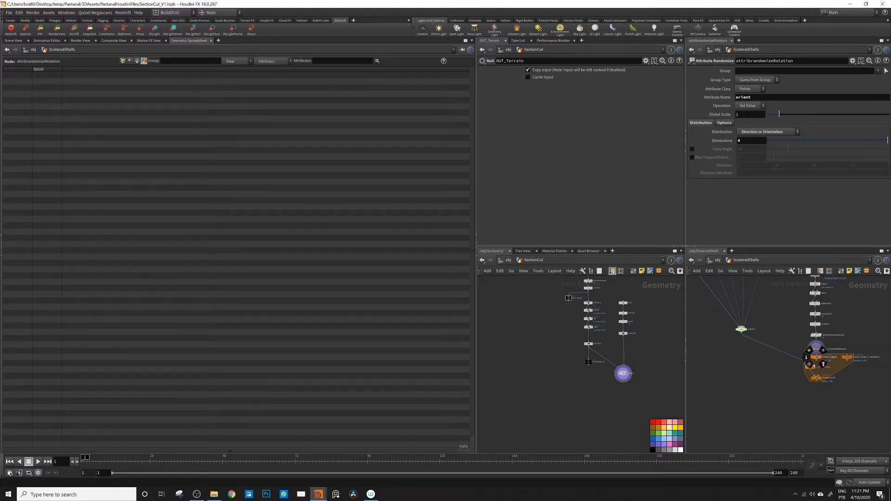
{"action": "mouse_move", "coordinate": [817, 360]}
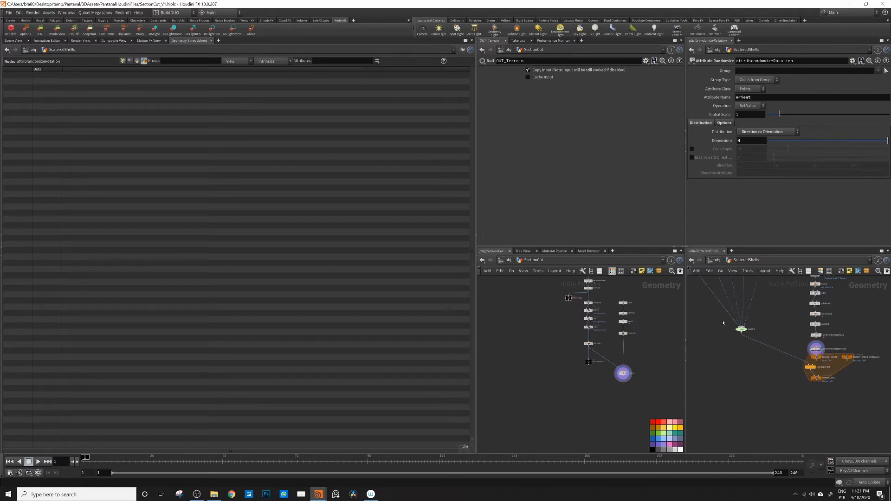
{"action": "middle_click_drag", "start_coordinate": [777, 319], "coordinate": [778, 338]}
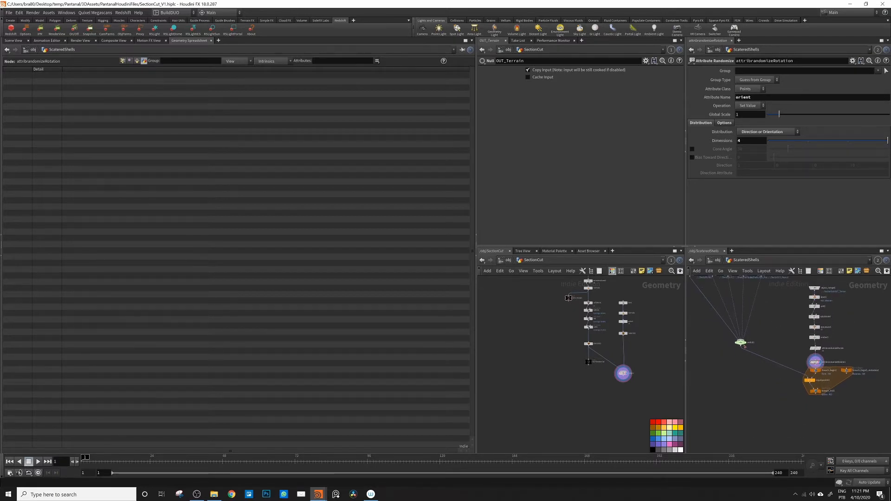
{"action": "left_click", "coordinate": [741, 342]}
{"action": "left_click", "coordinate": [736, 71]}
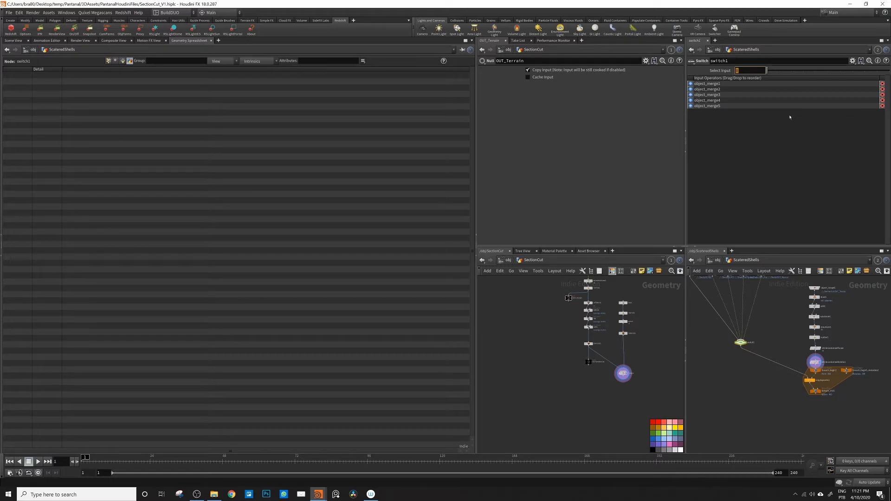
{"action": "type", "text": "detail"}
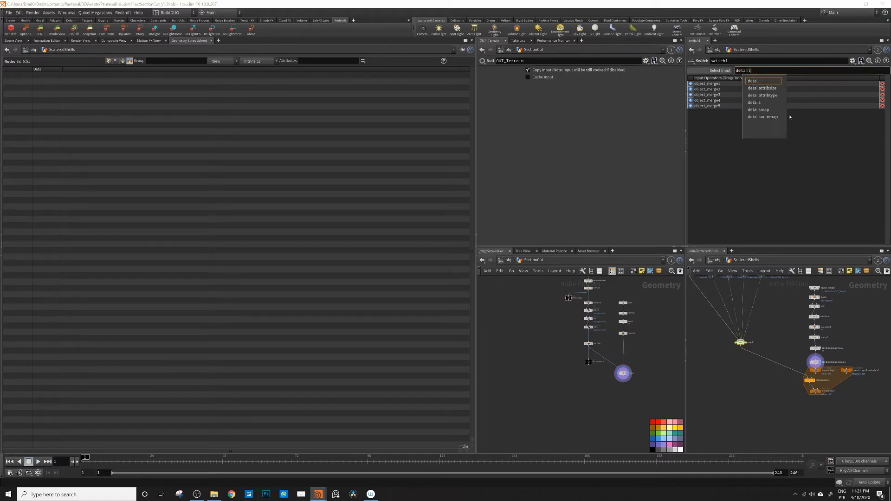
{"action": "type", "text": "("}
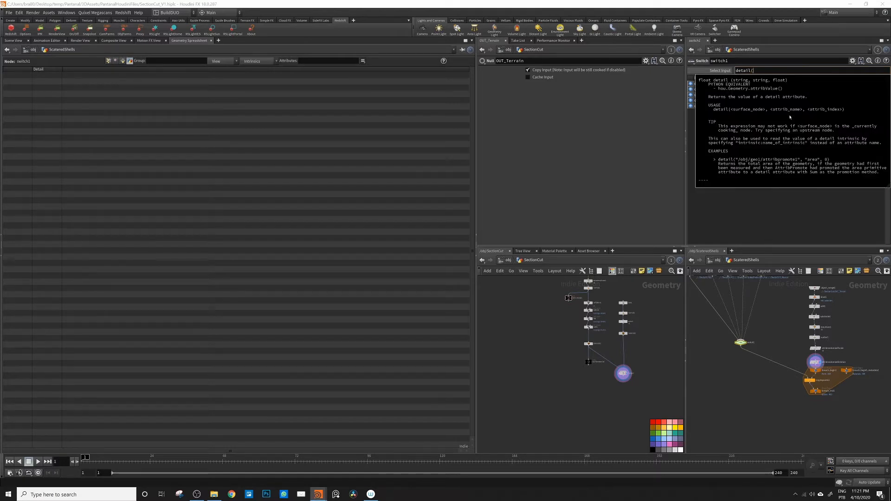
{"action": "type", "text": "\".."}
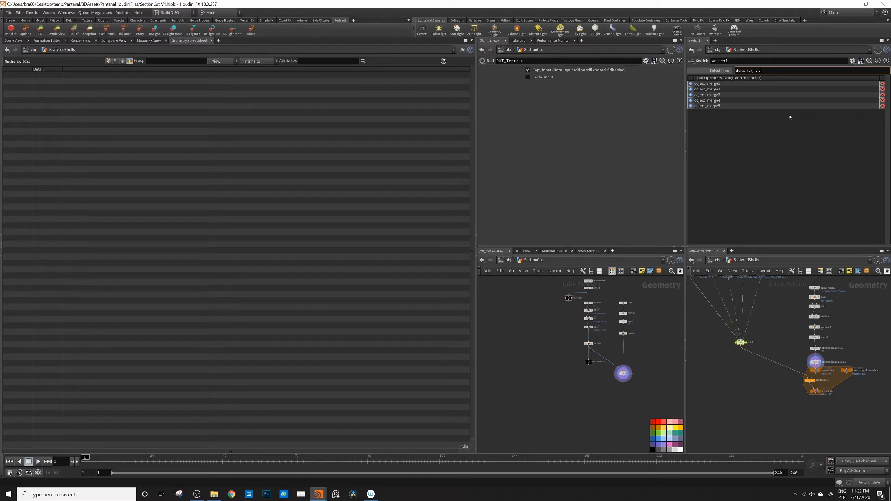
{"action": "type", "text": "for"}
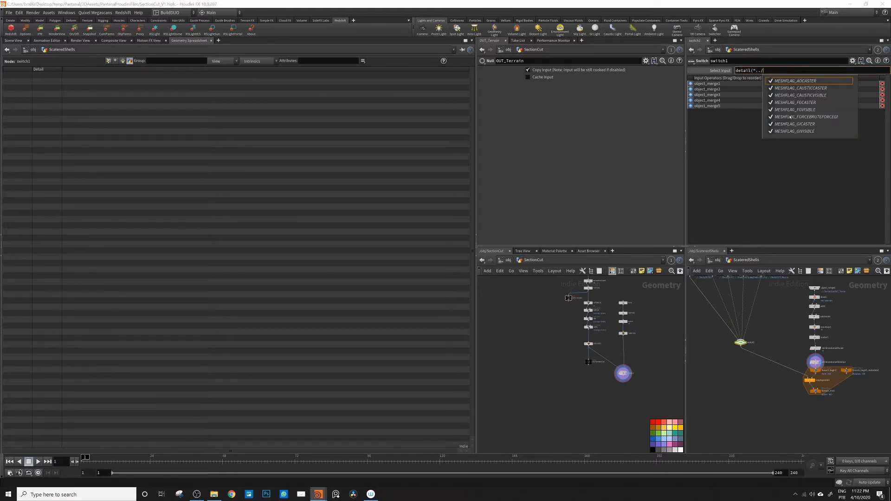
{"action": "type", "text": "for"}
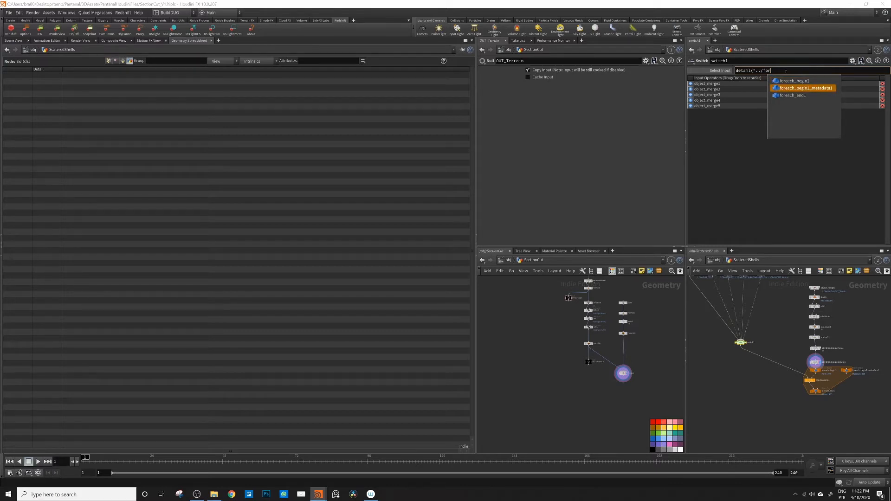
{"action": "left_click", "coordinate": [799, 88]}
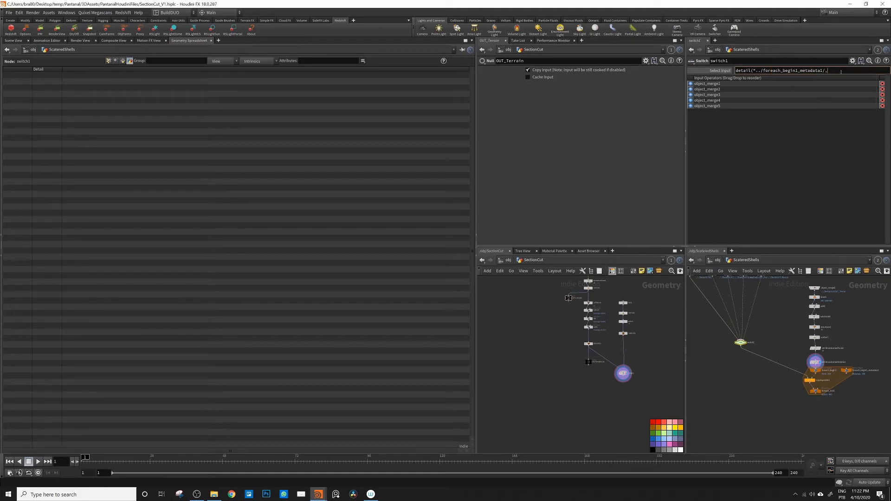
{"action": "type", "text": "iteration,0"}
{"action": "key", "text": "Return"}
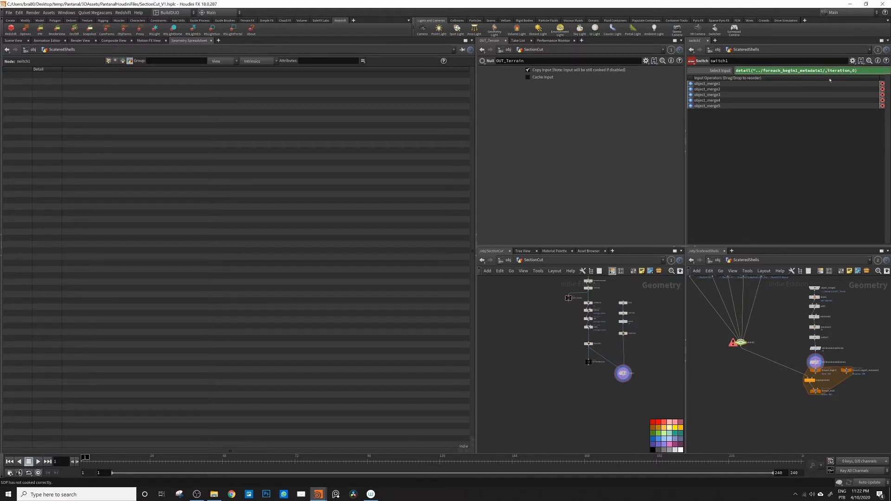
Wrap switch1's Select Input expression in fit01(rand(...)) and add the missing closing quote after ../foreach_begin1_metadata1/
{"action": "key", "text": "BackSpace"}
{"action": "left_click", "coordinate": [869, 71]}
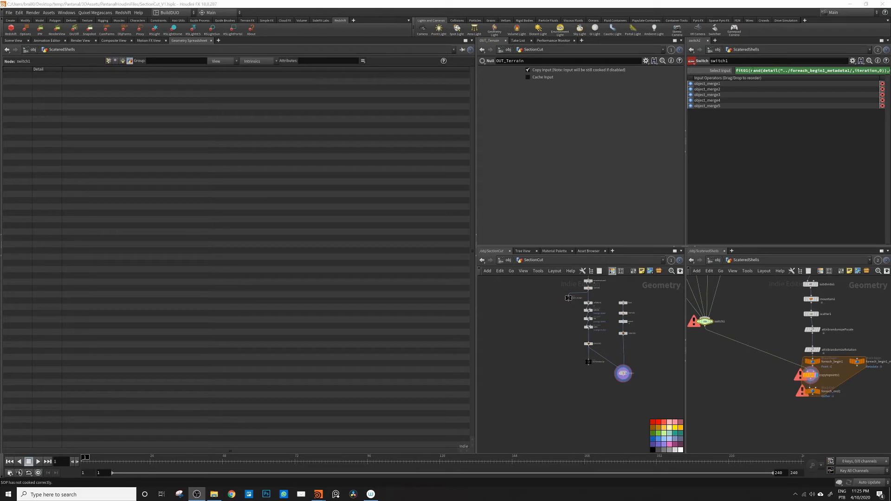
{"action": "left_click_drag", "start_coordinate": [799, 71], "coordinate": [887, 71]}
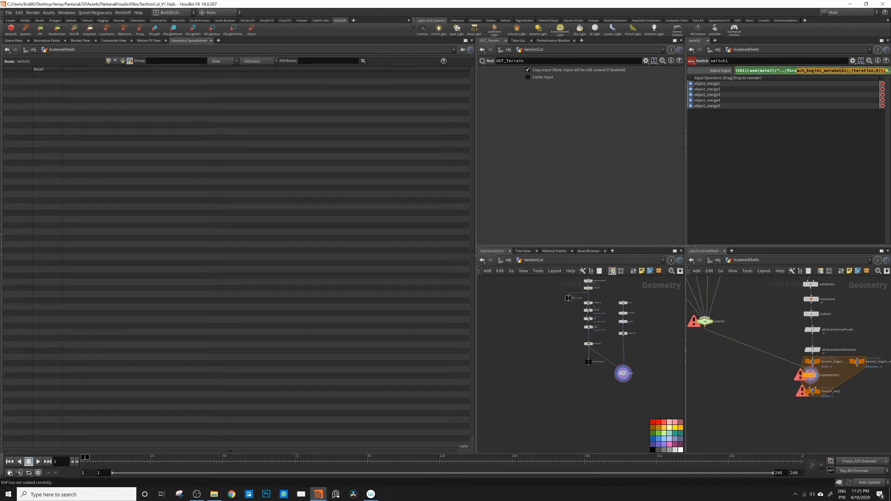
{"action": "left_click", "coordinate": [848, 71]}
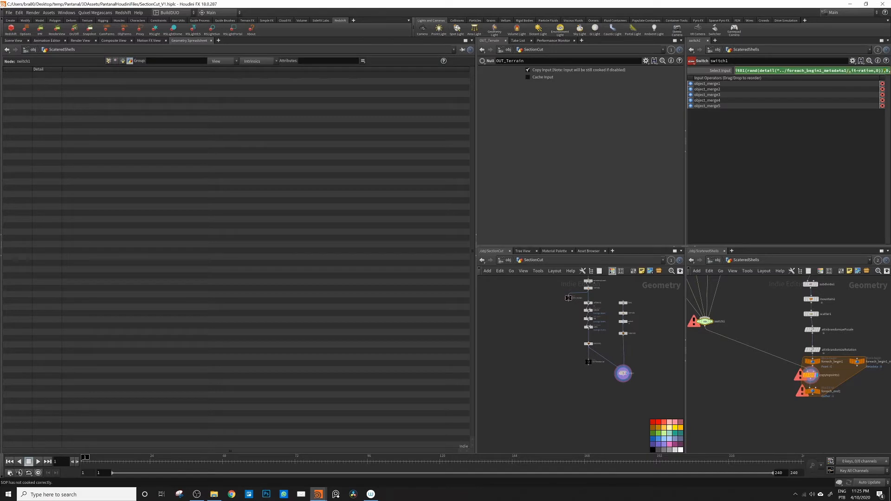
{"action": "type", "text": "\""}
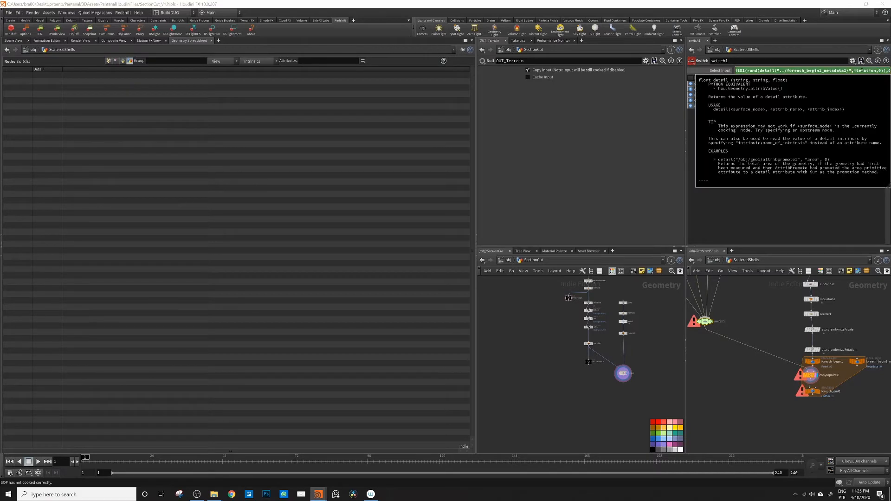
{"action": "key", "text": "Return"}
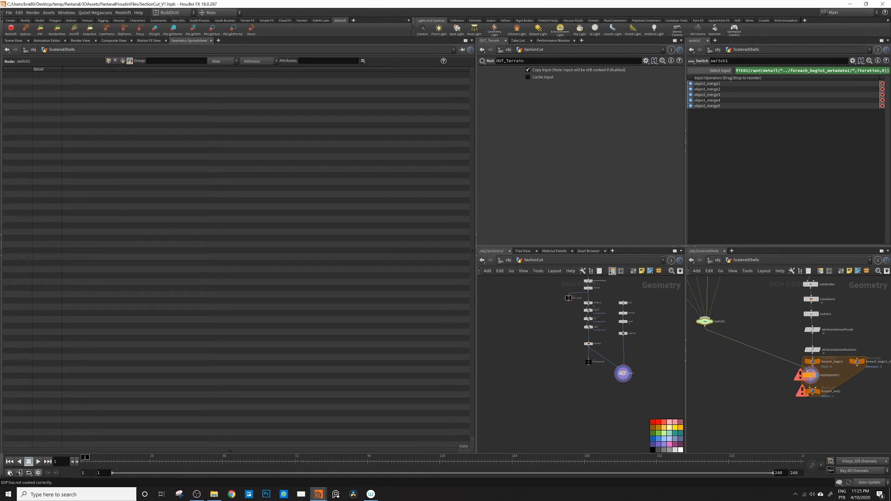
Display the foreach_end1 result in the scene view and move copytopoints1 slightly closer to foreach_end1
{"action": "left_click", "coordinate": [810, 375]}
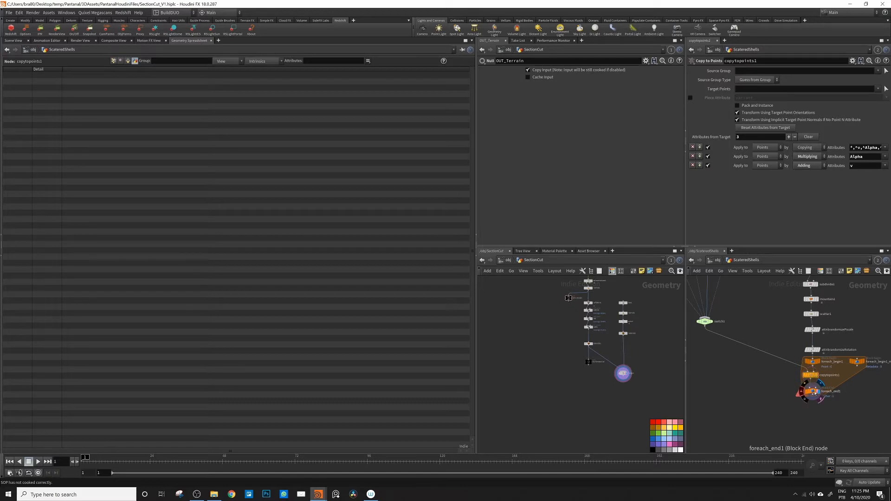
{"action": "left_click", "coordinate": [819, 394]}
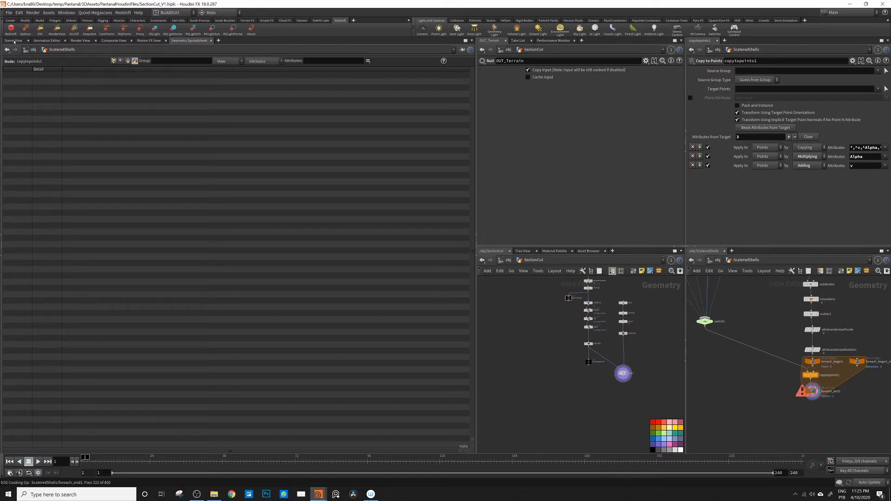
{"action": "left_click", "coordinate": [13, 40]}
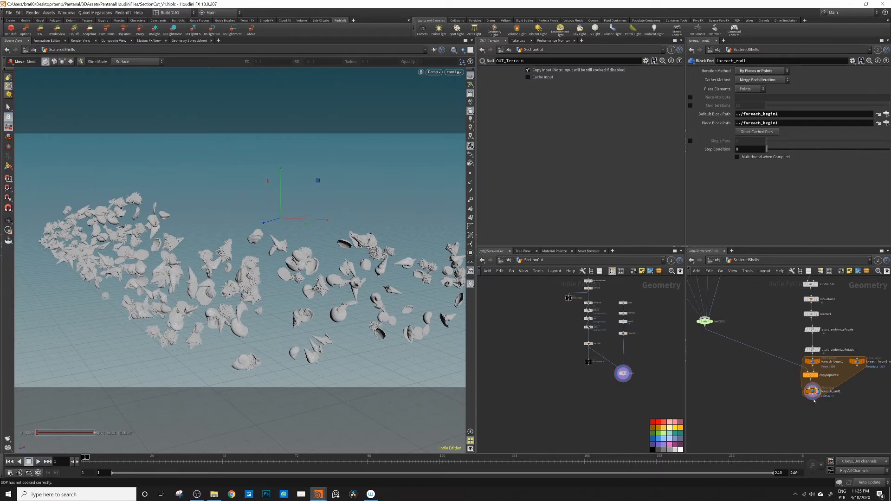
{"action": "scroll", "coordinate": [813, 404], "scroll_direction": "up", "scroll_amount": 4}
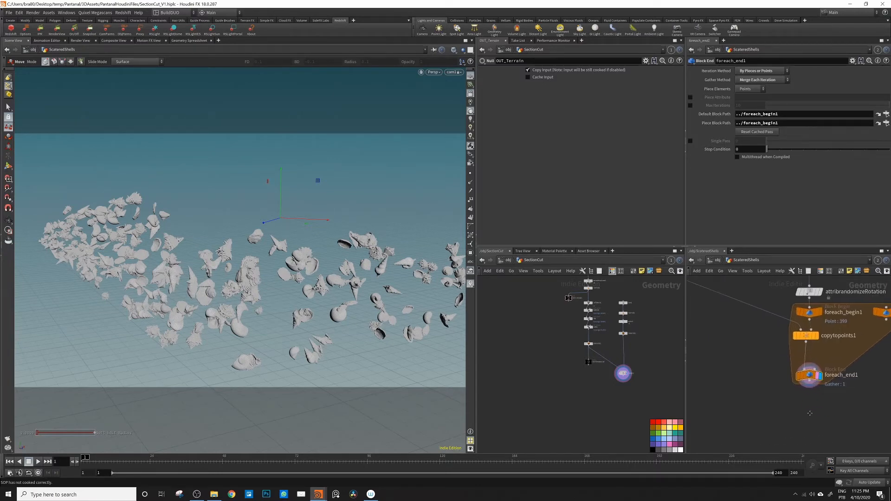
{"action": "middle_click_drag", "start_coordinate": [802, 408], "coordinate": [788, 387]}
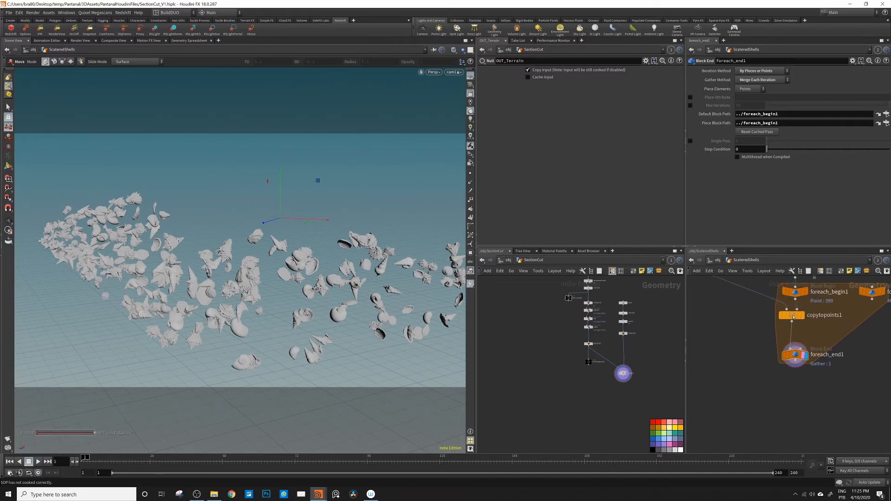
{"action": "left_click_drag", "start_coordinate": [792, 315], "coordinate": [790, 322]}
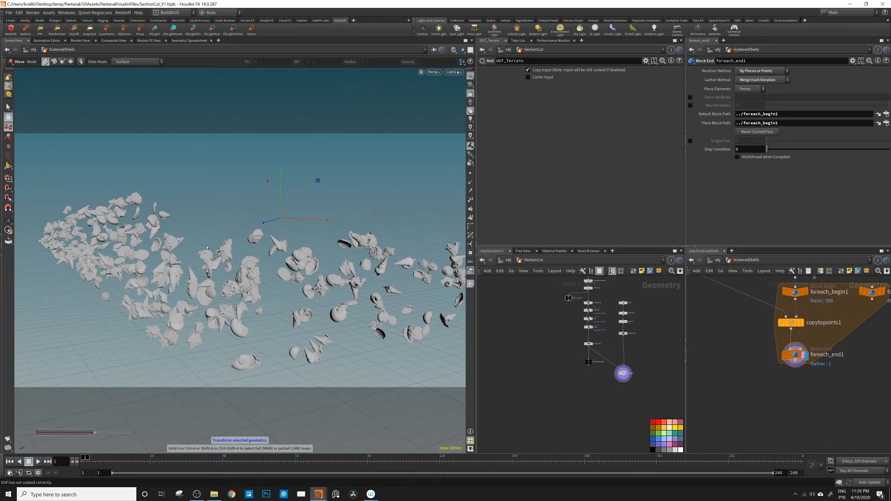
Examine the distribution, variety and rotation of the scattered shells from several angles in the viewport
{"action": "left_click_drag", "start_coordinate": [272, 258], "coordinate": [334, 228], "text": "alt"}
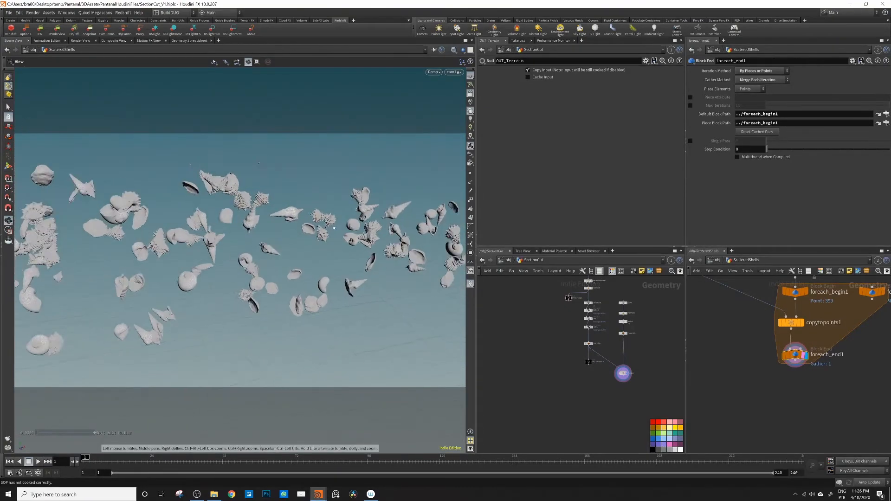
{"action": "right_click_drag", "start_coordinate": [335, 228], "coordinate": [195, 208], "text": "alt"}
{"action": "left_click_drag", "start_coordinate": [195, 208], "coordinate": [138, 219], "text": "alt"}
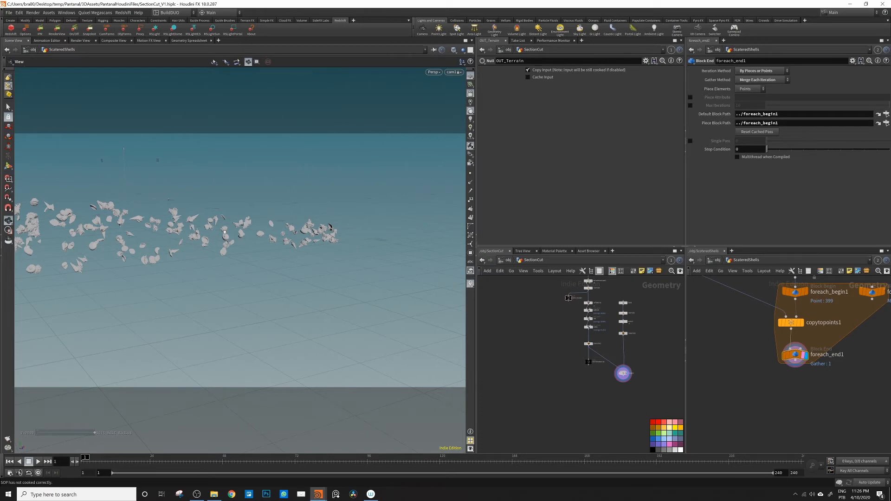
{"action": "middle_click_drag", "start_coordinate": [346, 232], "coordinate": [365, 229], "text": "alt"}
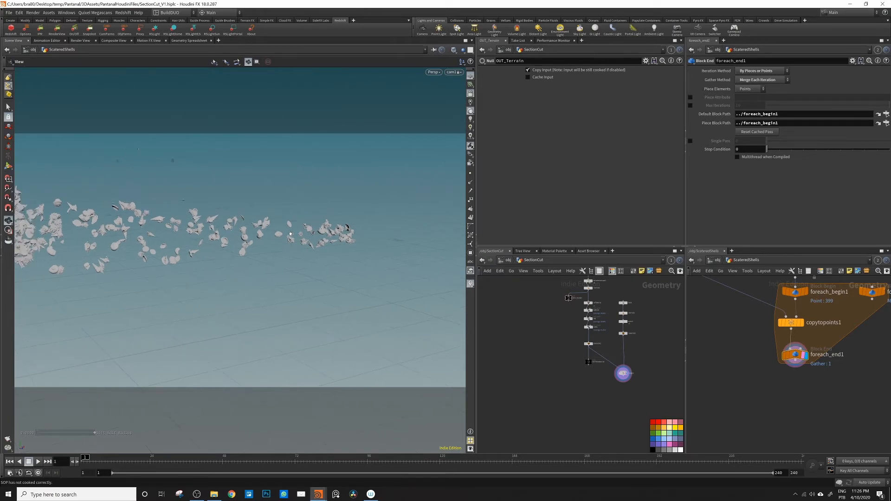
{"action": "middle_click_drag", "start_coordinate": [290, 223], "coordinate": [377, 206], "text": "alt"}
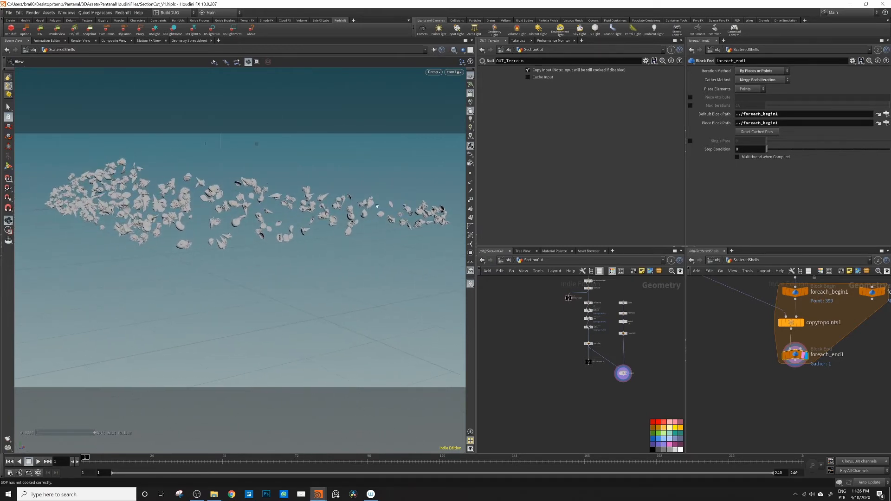
{"action": "left_click_drag", "start_coordinate": [235, 236], "coordinate": [216, 240]}
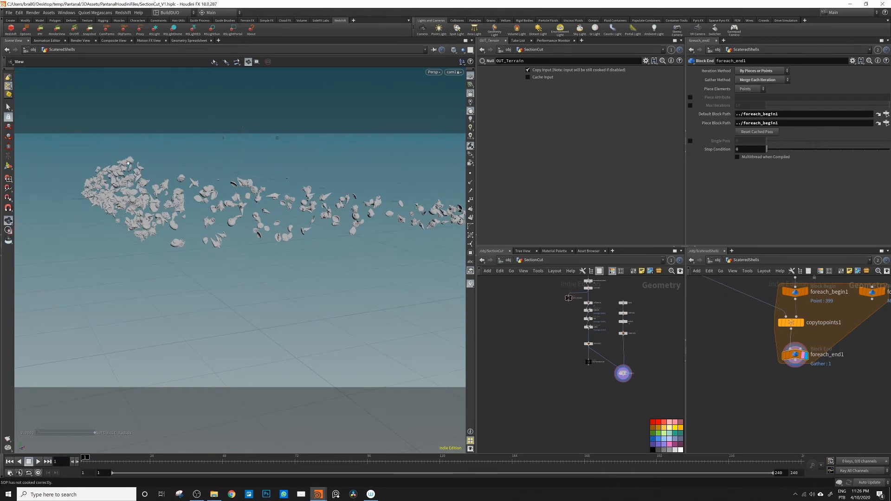
{"action": "left_click_drag", "start_coordinate": [128, 163], "coordinate": [191, 170]}
{"action": "left_click_drag", "start_coordinate": [239, 192], "coordinate": [207, 218]}
{"action": "key", "text": "t"}
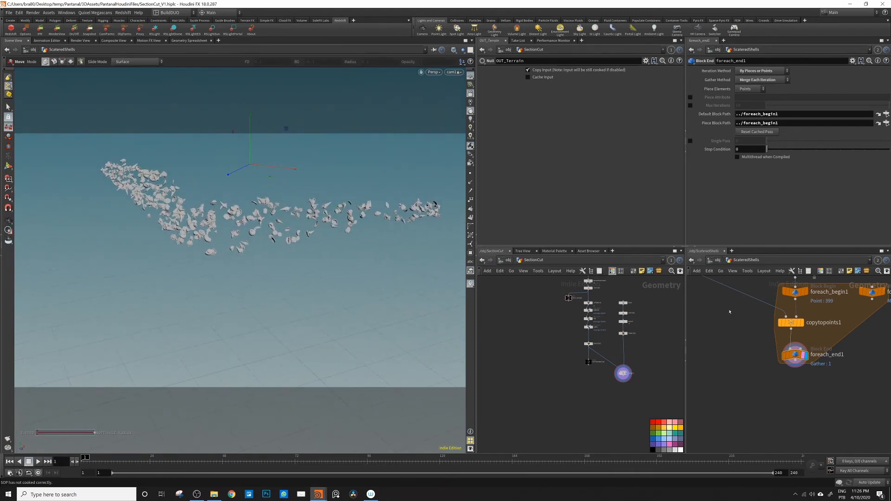
Make room below subdivide1 and insert an Attribute Paint node between subdivide1 and mountain1
{"action": "middle_click_drag", "start_coordinate": [726, 304], "coordinate": [742, 358]}
{"action": "scroll", "coordinate": [770, 312], "scroll_direction": "down", "scroll_amount": 5}
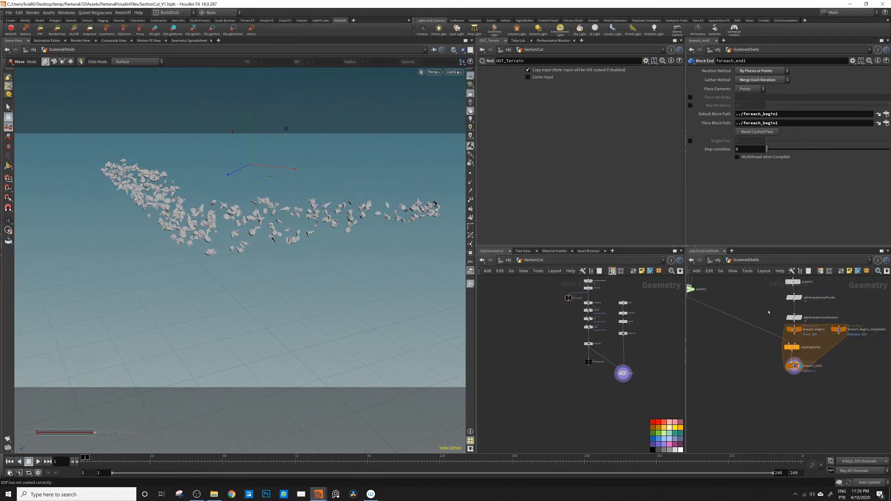
{"action": "middle_click_drag", "start_coordinate": [770, 312], "coordinate": [739, 366]}
{"action": "scroll", "coordinate": [767, 319], "scroll_direction": "up", "scroll_amount": 3}
{"action": "scroll", "coordinate": [761, 325], "scroll_direction": "up", "scroll_amount": 4}
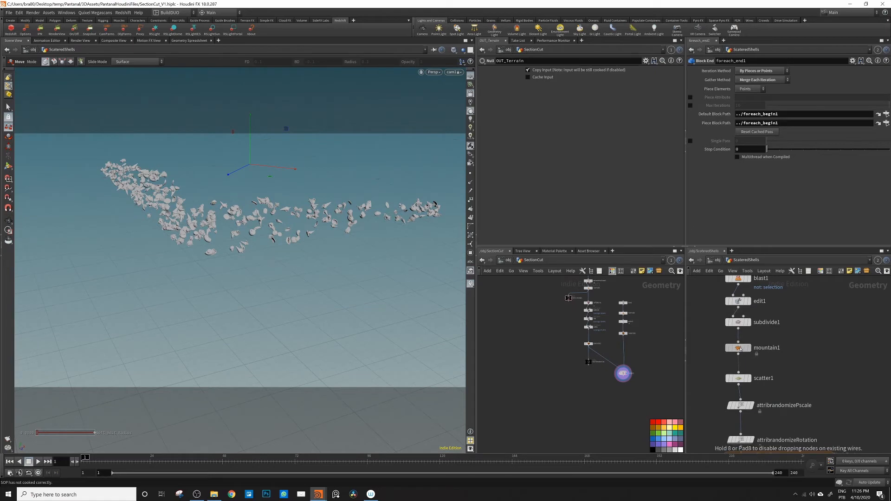
{"action": "left_click_drag", "start_coordinate": [741, 354], "coordinate": [739, 359]}
{"action": "key", "text": "Tab"}
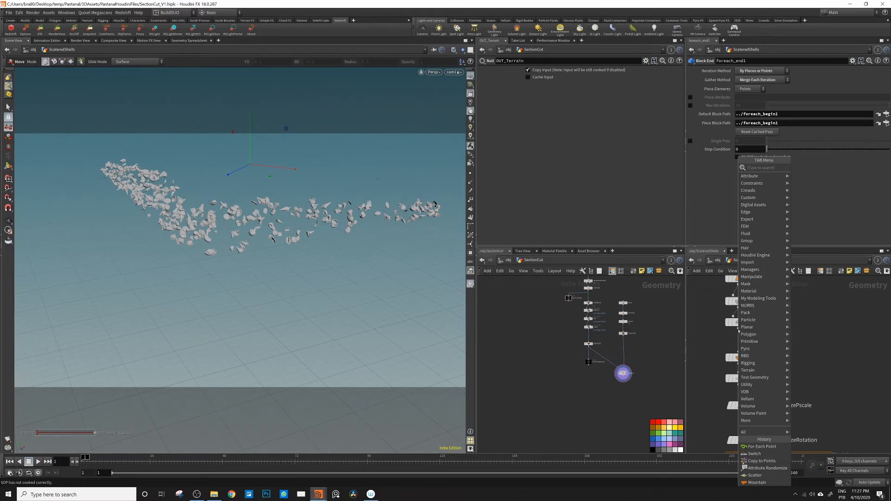
{"action": "type", "text": "attri"}
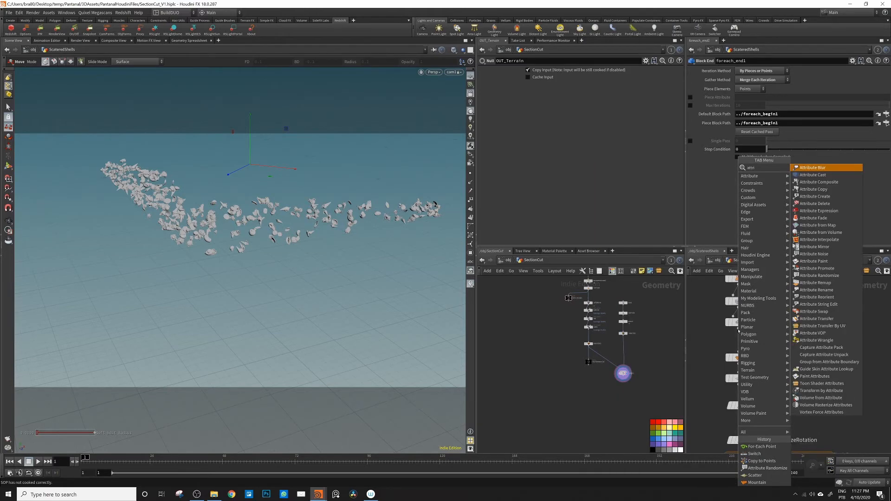
{"action": "type", "text": " paint"}
{"action": "key", "text": "Return"}
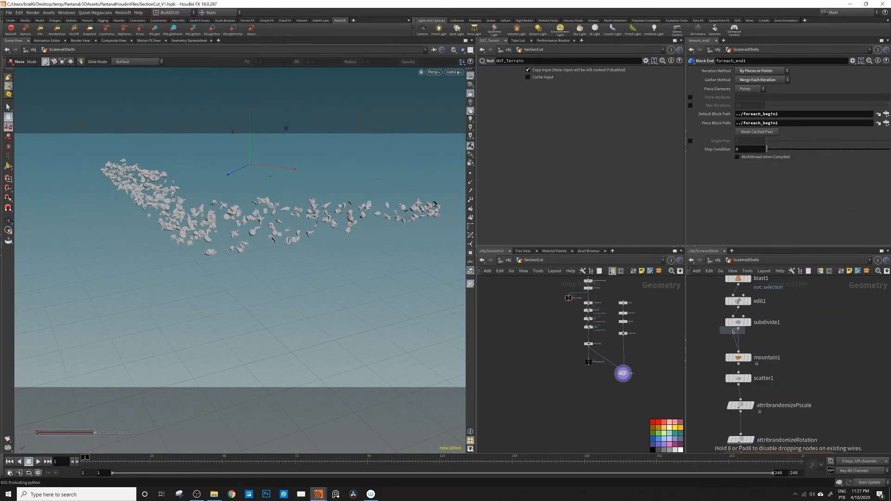
{"action": "left_click", "coordinate": [739, 339]}
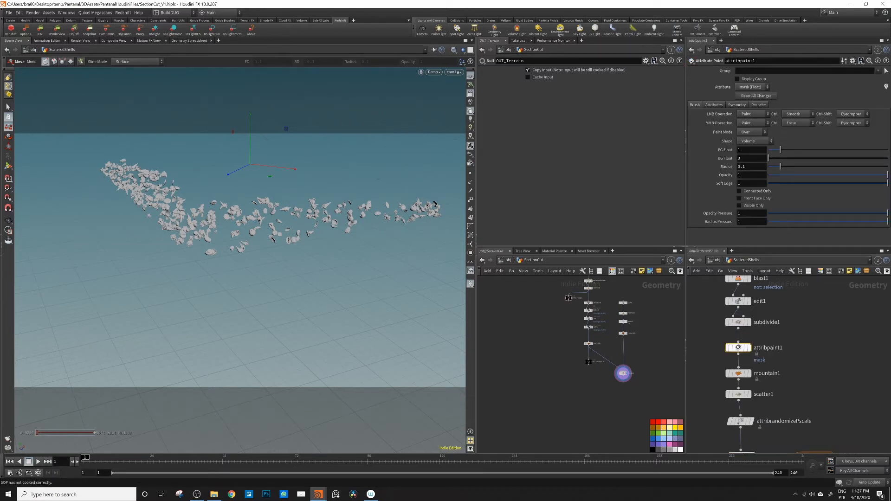
Rename attribpaint1's painted attribute to density and return to its brush settings
{"action": "left_click_drag", "start_coordinate": [737, 347], "coordinate": [736, 353]}
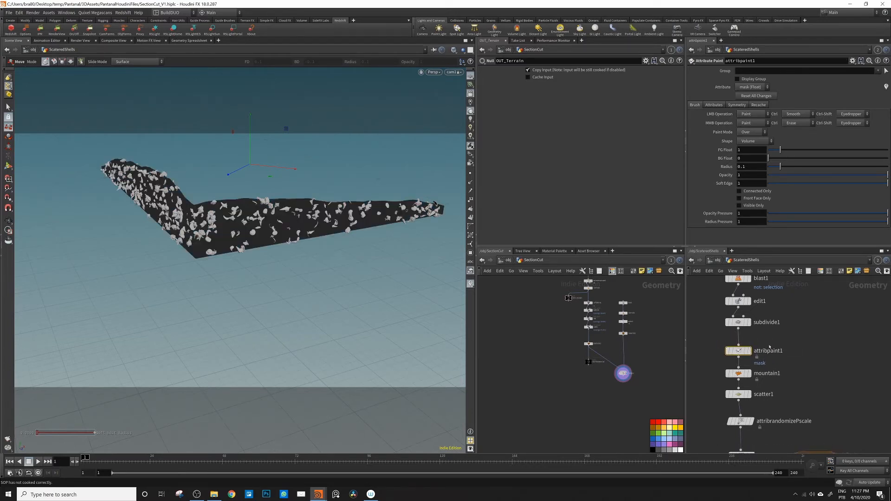
{"action": "left_click", "coordinate": [713, 105]}
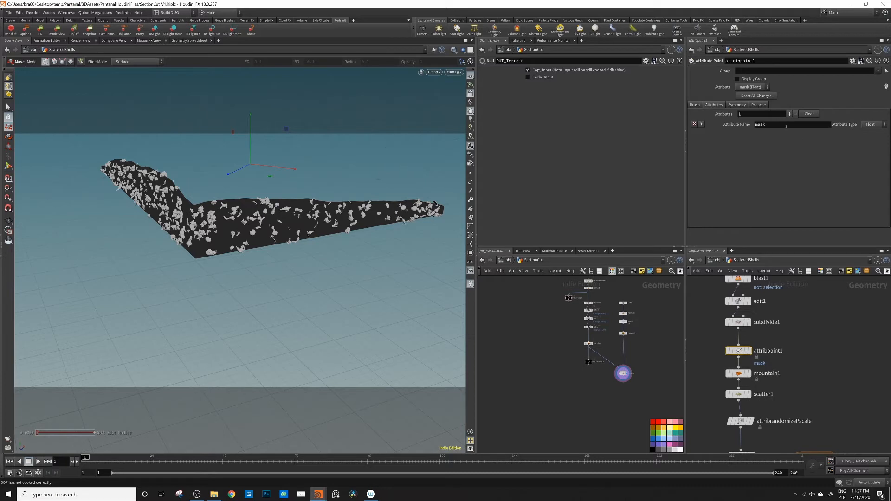
{"action": "left_click_drag", "start_coordinate": [786, 126], "coordinate": [720, 134]}
{"action": "type", "text": "density"}
{"action": "key", "text": "Return"}
{"action": "left_click", "coordinate": [695, 105]}
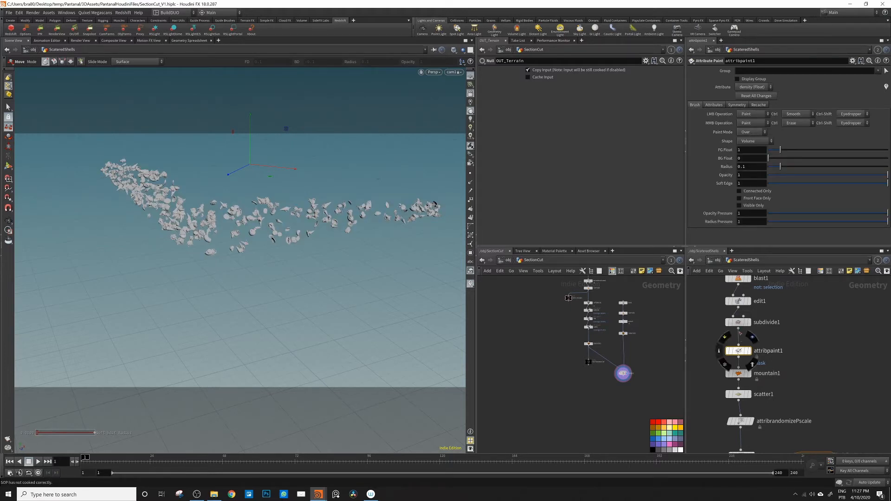
{"action": "key", "text": "Tab"}
{"action": "type", "text": "attr"}
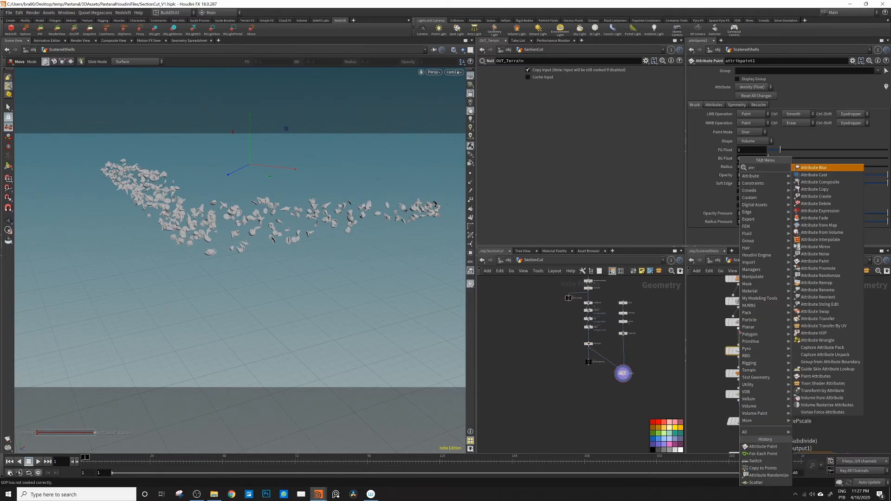
{"action": "key", "text": "Return"}
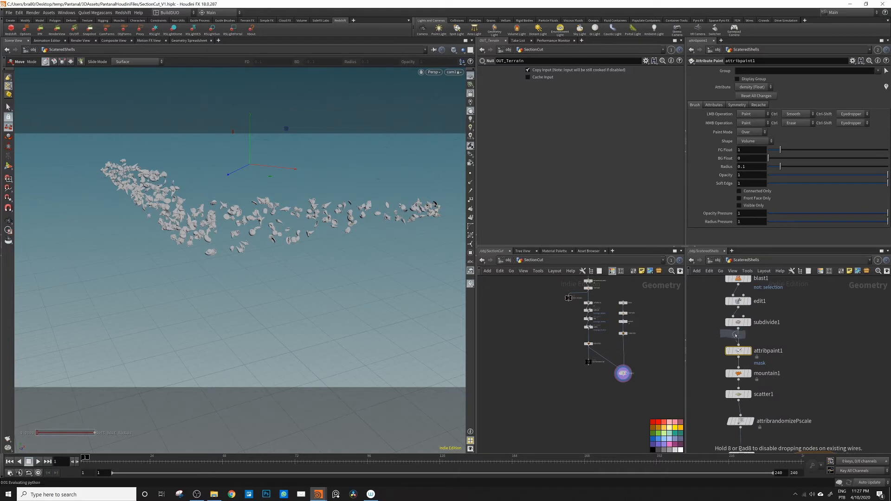
{"action": "left_click", "coordinate": [740, 335]}
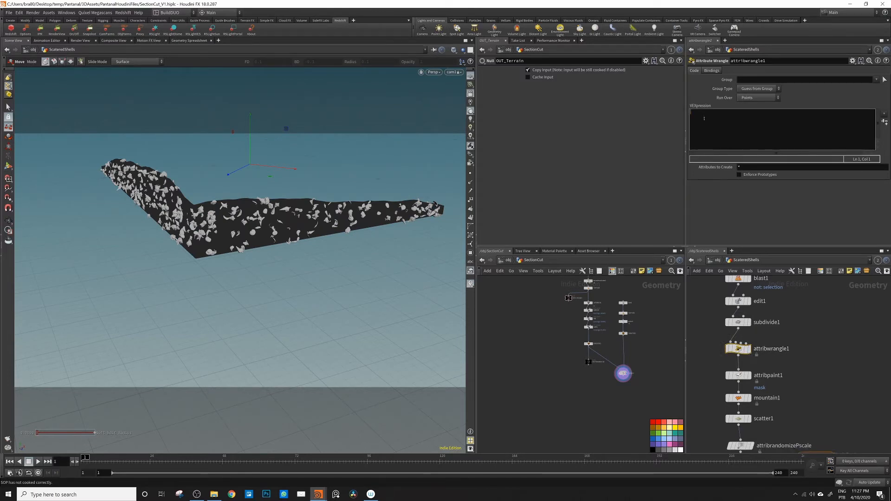
{"action": "type", "text": "ensi"}
{"action": "type", "text": "2"}
{"action": "key", "text": "Return"}
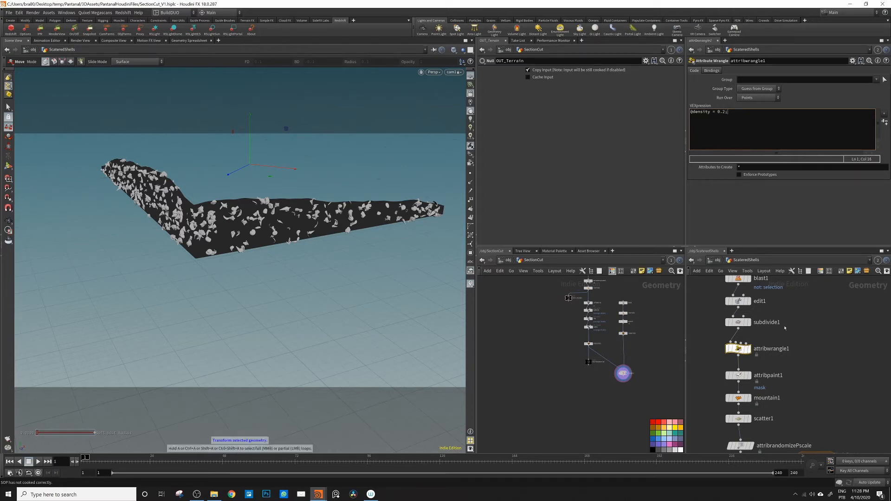
Display attribpaint1 in the scene view and activate its interactive paint mode on the wall
{"action": "mouse_move", "coordinate": [746, 377]}
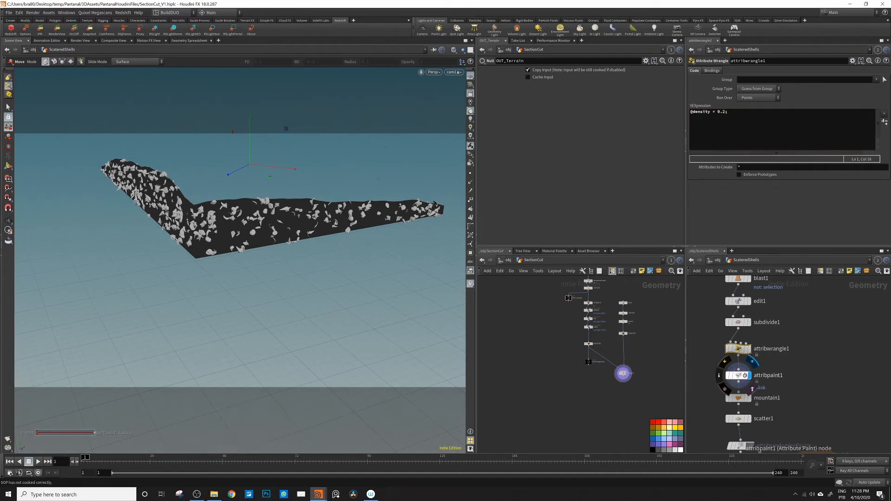
{"action": "left_click", "coordinate": [746, 376]}
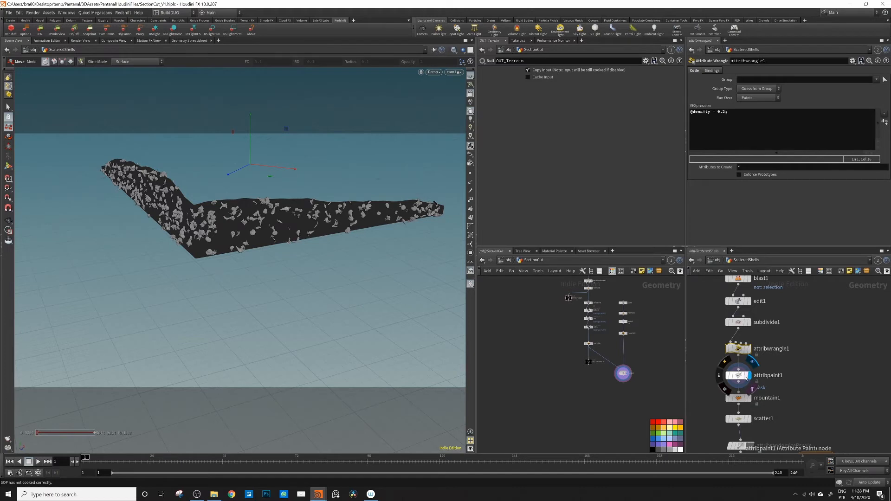
{"action": "left_click", "coordinate": [738, 376]}
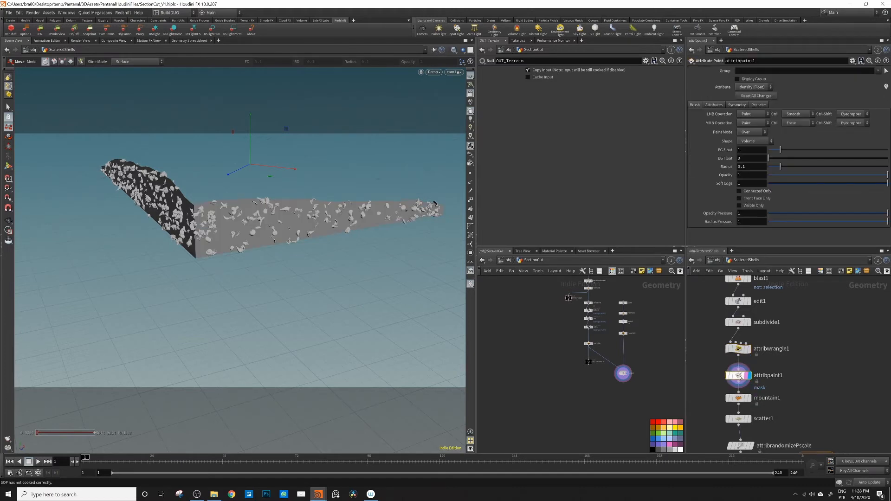
{"action": "key", "text": "Return"}
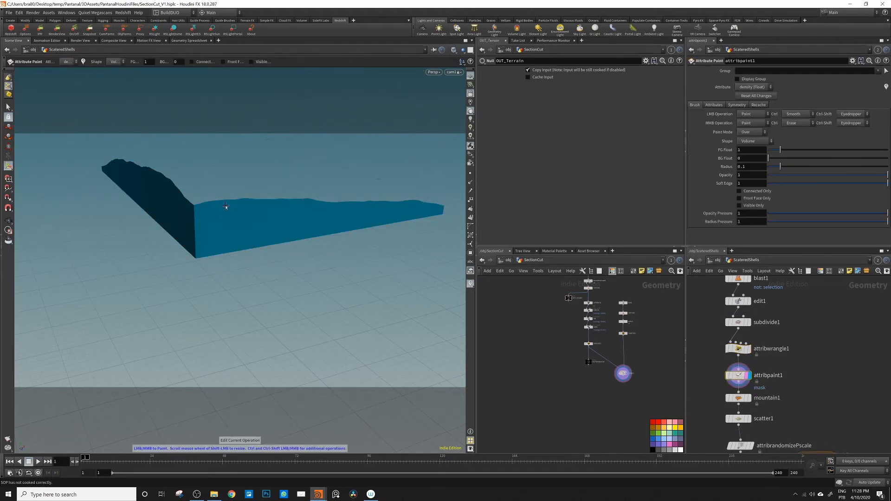
{"action": "mouse_move", "coordinate": [198, 210]}
{"action": "left_mouse_down", "text": "alt"}
{"action": "mouse_move", "coordinate": [190, 207]}
{"action": "mouse_move", "coordinate": [207, 203]}
{"action": "left_mouse_up", "text": "alt"}
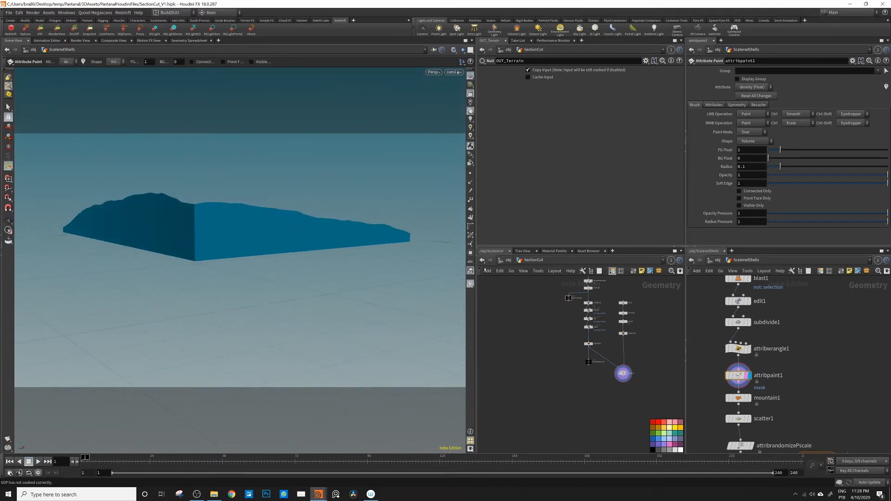
{"action": "scroll", "coordinate": [274, 207], "scroll_direction": "up", "scroll_amount": 6}
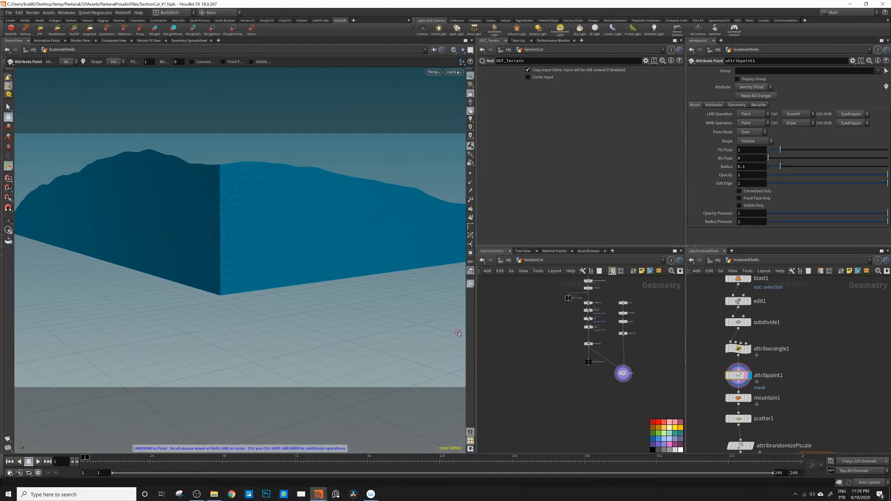
Inspect the density visualizer's range and color ramp settings, then close them unchanged
{"action": "left_click", "coordinate": [470, 284]}
{"action": "left_click", "coordinate": [470, 283]}
{"action": "right_click", "coordinate": [470, 284]}
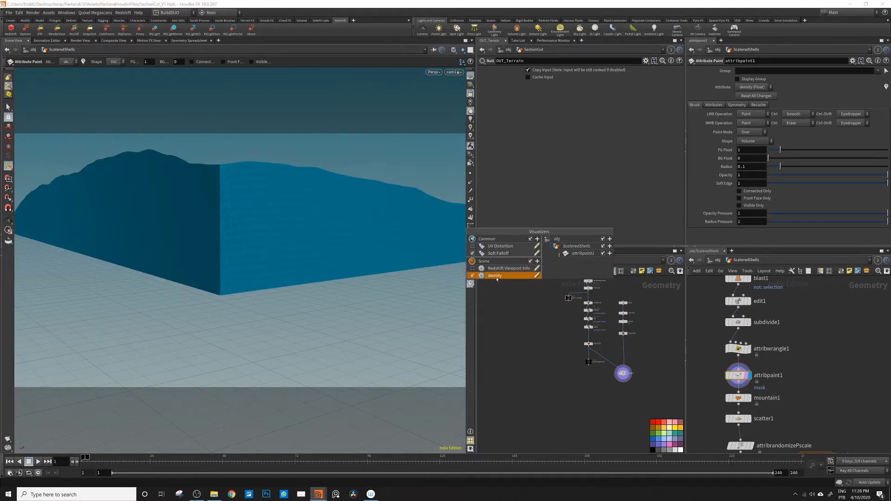
{"action": "left_click", "coordinate": [537, 275]}
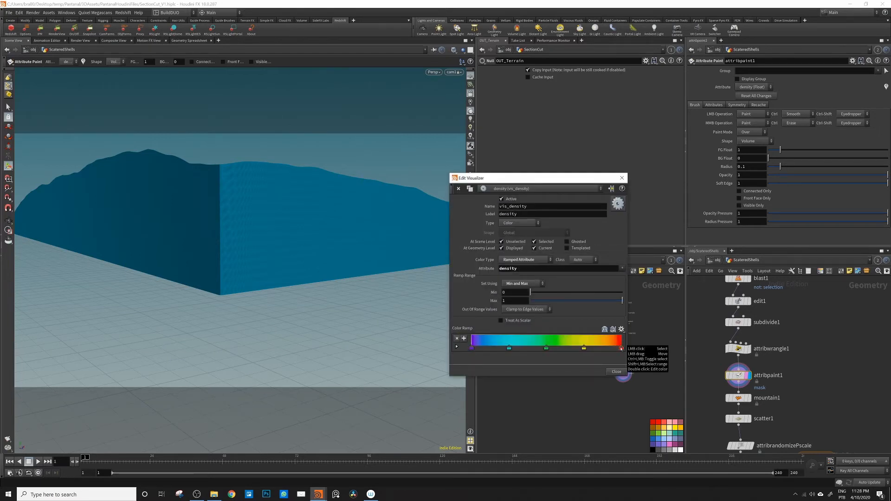
{"action": "left_click", "coordinate": [622, 179]}
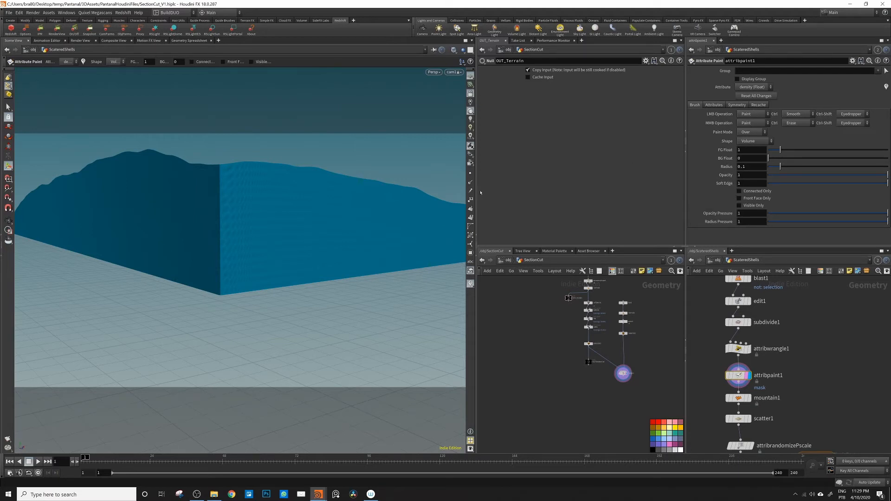
Paint a long density 1 stroke along the middle of the right-hand wall with a brush radius of about 0.28
{"action": "left_click_drag", "start_coordinate": [320, 214], "coordinate": [239, 233], "text": "alt"}
{"action": "scroll", "coordinate": [289, 217], "scroll_direction": "down", "scroll_amount": 4, "text": "alt"}
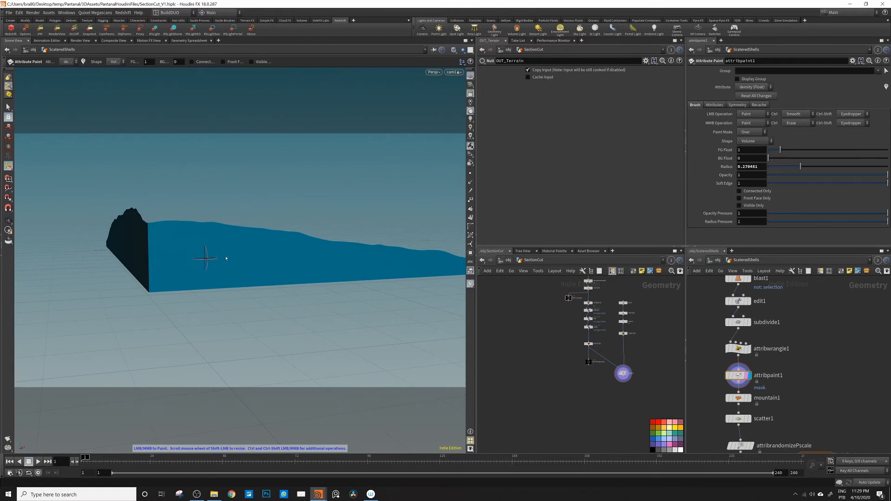
{"action": "left_click_drag", "start_coordinate": [238, 259], "coordinate": [240, 259], "text": "shift"}
{"action": "left_click_drag", "start_coordinate": [174, 256], "coordinate": [263, 257]}
{"action": "key", "text": "ctrl+z"}
{"action": "mouse_move", "coordinate": [207, 258]}
{"action": "left_mouse_down", "text": "shift"}
{"action": "mouse_move", "coordinate": [225, 258]}
{"action": "mouse_move", "coordinate": [181, 259]}
{"action": "mouse_move", "coordinate": [415, 264]}
{"action": "left_mouse_up", "text": "shift"}
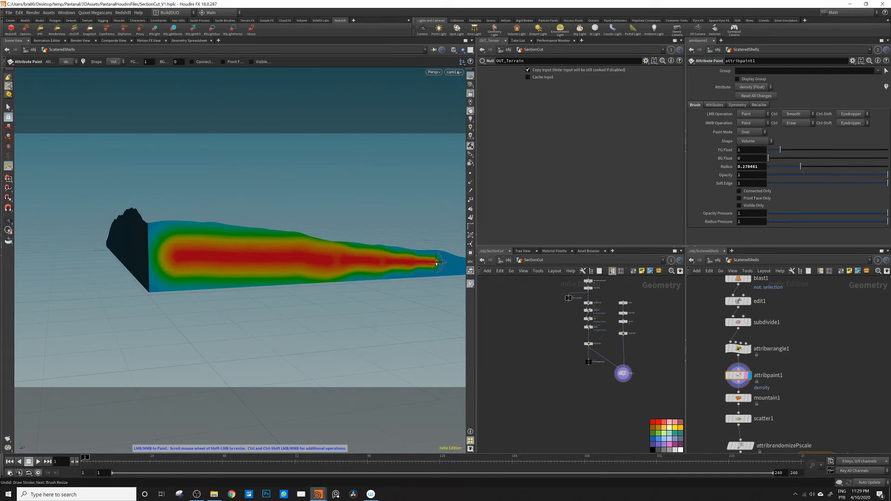
Paint a wide density 1 stroke along the left-hand wall from the corner with a brush radius of about 1.04
{"action": "middle_click_drag", "start_coordinate": [436, 264], "coordinate": [346, 267], "text": "alt"}
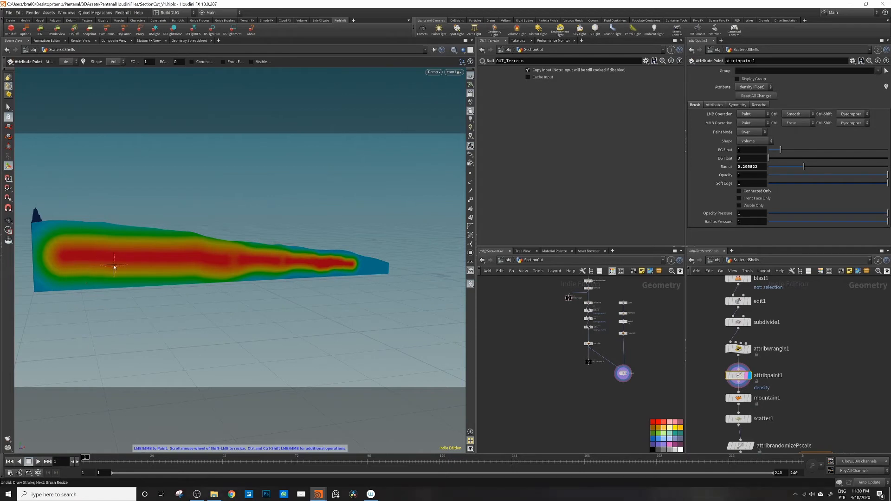
{"action": "left_click_drag", "start_coordinate": [114, 263], "coordinate": [103, 264], "text": "alt"}
{"action": "middle_click_drag", "start_coordinate": [103, 264], "coordinate": [170, 253], "text": "alt"}
{"action": "left_click_drag", "start_coordinate": [170, 253], "coordinate": [150, 236]}
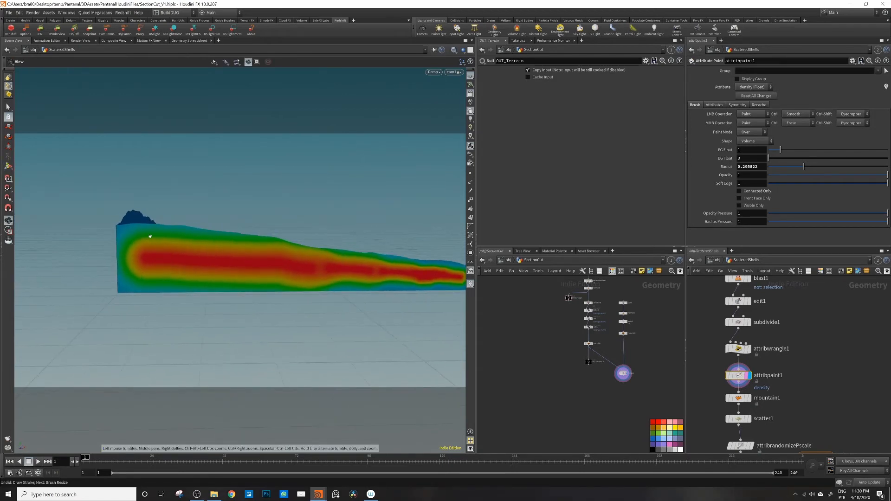
{"action": "left_click_drag", "start_coordinate": [367, 268], "coordinate": [184, 250]}
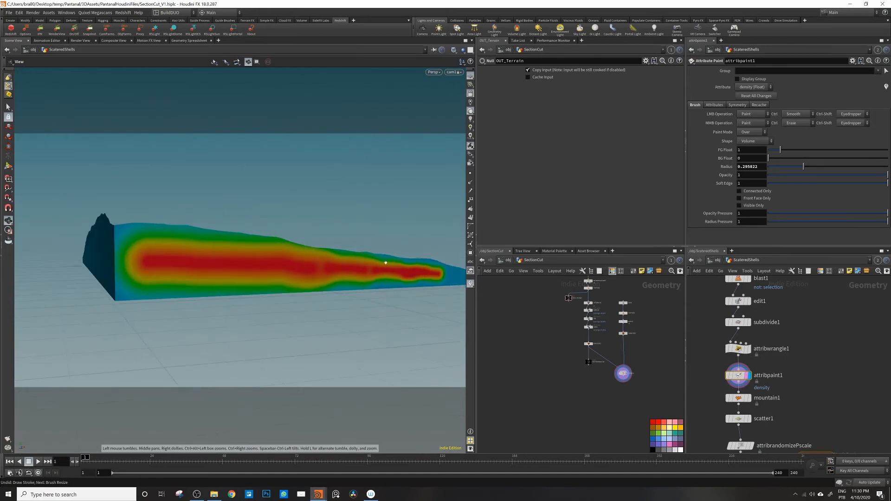
{"action": "left_click_drag", "start_coordinate": [385, 263], "coordinate": [162, 260]}
{"action": "mouse_move", "coordinate": [345, 268]}
{"action": "left_mouse_down"}
{"action": "mouse_move", "coordinate": [142, 249]}
{"action": "mouse_move", "coordinate": [306, 262]}
{"action": "mouse_move", "coordinate": [84, 267]}
{"action": "left_mouse_up"}
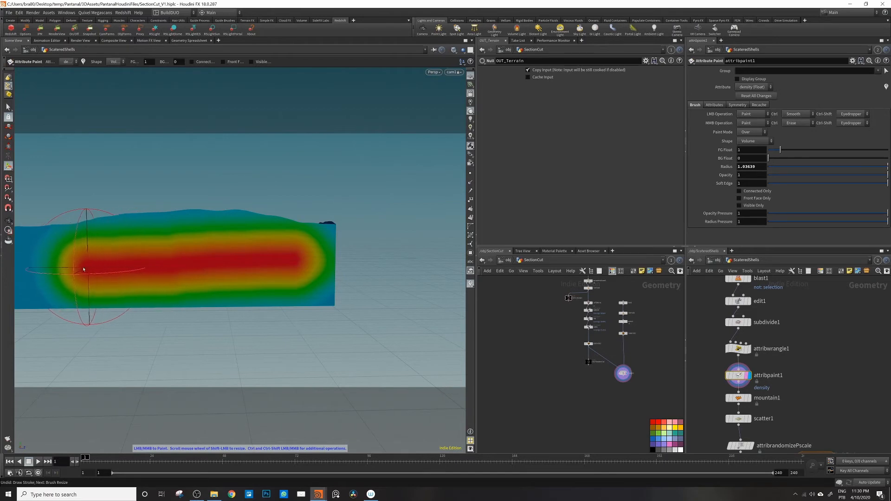
Extend the left-hand wall's density stroke toward its tapered far end with progressively smaller brushes
{"action": "middle_click_drag", "start_coordinate": [84, 268], "coordinate": [286, 258], "text": "alt"}
{"action": "left_click_drag", "start_coordinate": [287, 258], "coordinate": [97, 269]}
{"action": "scroll", "coordinate": [181, 263], "scroll_direction": "down", "scroll_amount": 5}
{"action": "middle_click_drag", "start_coordinate": [97, 269], "coordinate": [246, 255], "text": "alt"}
{"action": "scroll", "coordinate": [207, 263], "scroll_direction": "down", "scroll_amount": 6}
{"action": "left_click_drag", "start_coordinate": [200, 265], "coordinate": [160, 263]}
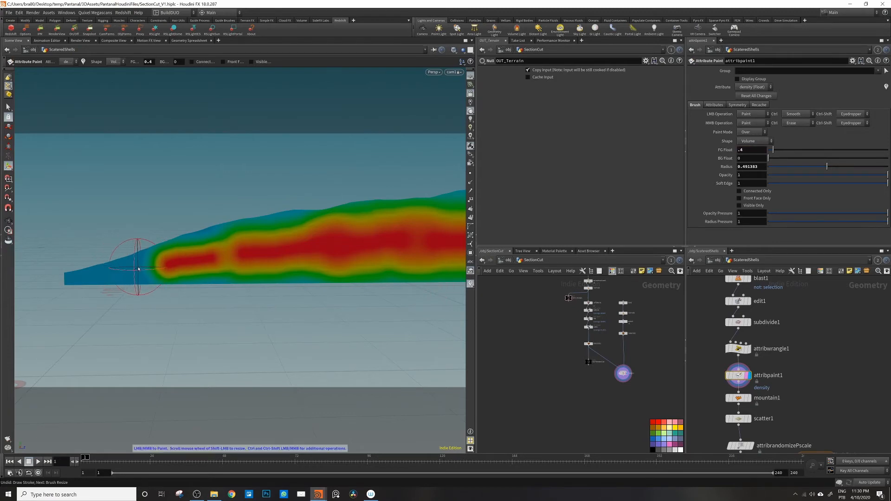
Set the foreground value to 0.4 and paint medium density over the left-hand wall's tapered end, lower edge and corner end
{"action": "mouse_move", "coordinate": [120, 272]}
{"action": "left_mouse_down"}
{"action": "mouse_move", "coordinate": [169, 264]}
{"action": "mouse_move", "coordinate": [176, 252]}
{"action": "left_mouse_up"}
{"action": "scroll", "coordinate": [170, 263], "scroll_direction": "up", "scroll_amount": 2}
{"action": "left_click", "coordinate": [171, 263]}
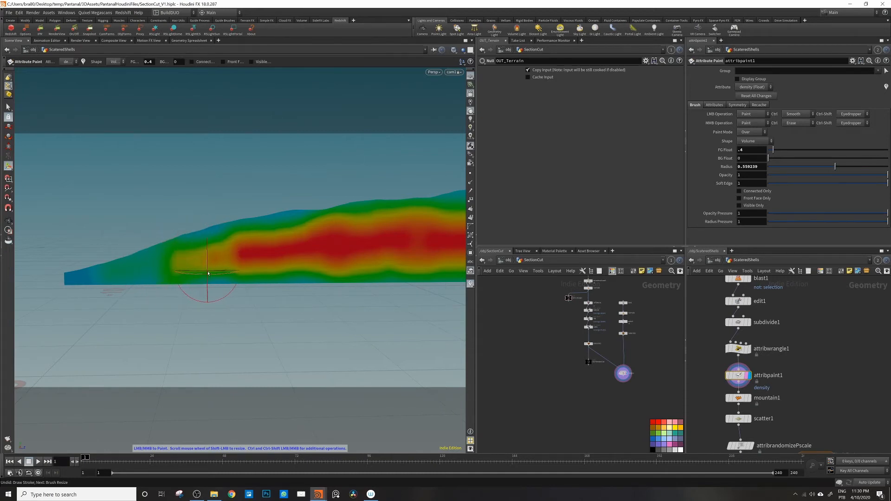
{"action": "mouse_move", "coordinate": [325, 277]}
{"action": "left_mouse_down"}
{"action": "mouse_move", "coordinate": [298, 255]}
{"action": "mouse_move", "coordinate": [264, 258]}
{"action": "left_mouse_up"}
{"action": "middle_click_drag", "start_coordinate": [413, 251], "coordinate": [211, 242], "text": "alt"}
{"action": "mouse_move", "coordinate": [338, 234]}
{"action": "left_mouse_down"}
{"action": "mouse_move", "coordinate": [361, 227]}
{"action": "mouse_move", "coordinate": [359, 200]}
{"action": "mouse_move", "coordinate": [364, 271]}
{"action": "left_mouse_up"}
{"action": "scroll", "coordinate": [327, 231], "scroll_direction": "down", "scroll_amount": 3}
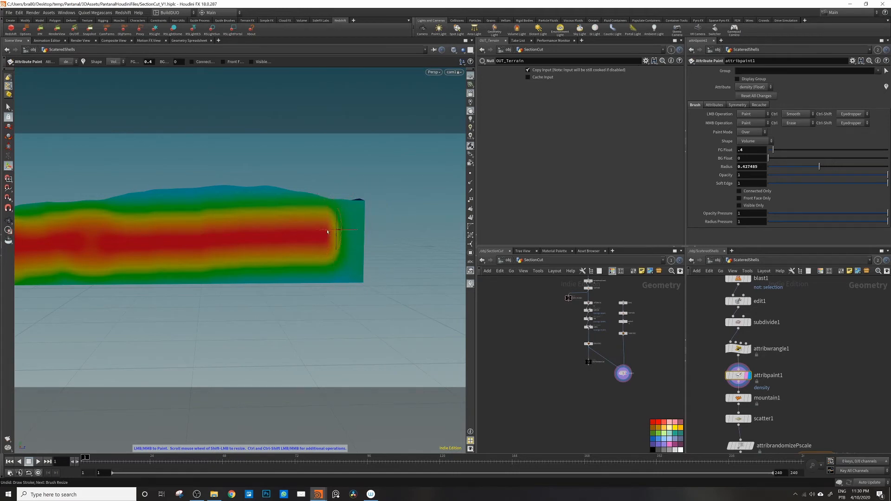
Enlarge the brush to a radius of about 0.64 and paint density 0.4 around the corner and along the right-hand wall
{"action": "scroll", "coordinate": [333, 233], "scroll_direction": "up", "scroll_amount": 6}
{"action": "mouse_move", "coordinate": [334, 233]}
{"action": "left_mouse_down"}
{"action": "mouse_move", "coordinate": [281, 253]}
{"action": "mouse_move", "coordinate": [190, 235]}
{"action": "mouse_move", "coordinate": [194, 206]}
{"action": "left_mouse_up"}
{"action": "mouse_move", "coordinate": [341, 237]}
{"action": "left_mouse_down", "text": "alt"}
{"action": "mouse_move", "coordinate": [237, 229]}
{"action": "mouse_move", "coordinate": [273, 261]}
{"action": "mouse_move", "coordinate": [253, 235]}
{"action": "mouse_move", "coordinate": [258, 219]}
{"action": "mouse_move", "coordinate": [380, 243]}
{"action": "mouse_move", "coordinate": [310, 229]}
{"action": "mouse_move", "coordinate": [399, 218]}
{"action": "mouse_move", "coordinate": [299, 288]}
{"action": "mouse_move", "coordinate": [372, 260]}
{"action": "mouse_move", "coordinate": [328, 275]}
{"action": "left_mouse_up", "text": "alt"}
{"action": "left_click_drag", "start_coordinate": [183, 246], "coordinate": [273, 240], "text": "alt"}
{"action": "mouse_move", "coordinate": [27, 240]}
{"action": "left_mouse_down"}
{"action": "mouse_move", "coordinate": [242, 266]}
{"action": "mouse_move", "coordinate": [165, 245]}
{"action": "mouse_move", "coordinate": [344, 250]}
{"action": "mouse_move", "coordinate": [304, 238]}
{"action": "mouse_move", "coordinate": [369, 243]}
{"action": "left_mouse_up"}
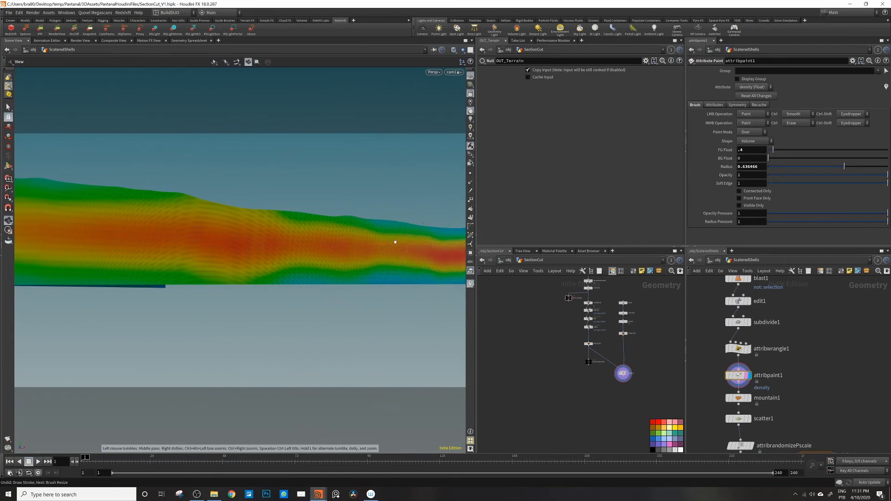
Try painting density 0.4 over the right-hand wall's tapered far end, then undo the strokes
{"action": "left_click_drag", "start_coordinate": [394, 241], "coordinate": [261, 248], "text": "alt"}
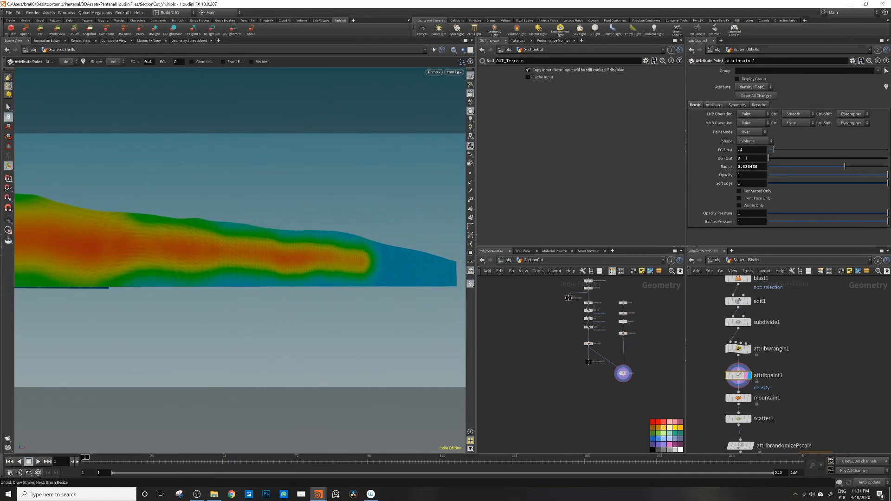
{"action": "mouse_move", "coordinate": [400, 263]}
{"action": "left_mouse_down"}
{"action": "mouse_move", "coordinate": [392, 263]}
{"action": "mouse_move", "coordinate": [442, 264]}
{"action": "mouse_move", "coordinate": [355, 257]}
{"action": "mouse_move", "coordinate": [361, 261]}
{"action": "left_mouse_up"}
{"action": "key", "text": "ctrl+z"}
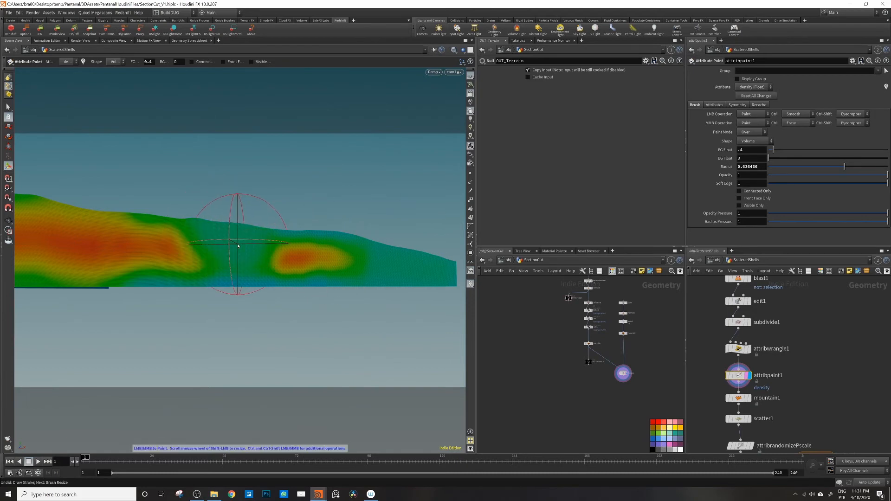
{"action": "key", "text": "ctrl+z"}
Set the foreground value to 1, paint a dense patch near the corner of the right-hand wall and smooth its edge
{"action": "left_click_drag", "start_coordinate": [261, 256], "coordinate": [200, 267], "text": "alt"}
{"action": "mouse_move", "coordinate": [269, 284]}
{"action": "left_mouse_down", "text": "alt"}
{"action": "mouse_move", "coordinate": [130, 213]}
{"action": "mouse_move", "coordinate": [186, 205]}
{"action": "mouse_move", "coordinate": [76, 215]}
{"action": "mouse_move", "coordinate": [125, 203]}
{"action": "left_mouse_up", "text": "alt"}
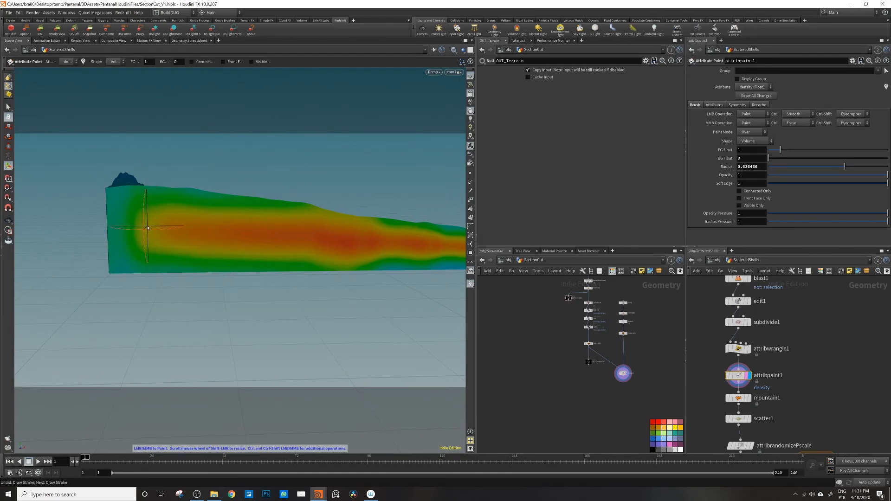
{"action": "left_click_drag", "start_coordinate": [147, 228], "coordinate": [218, 231]}
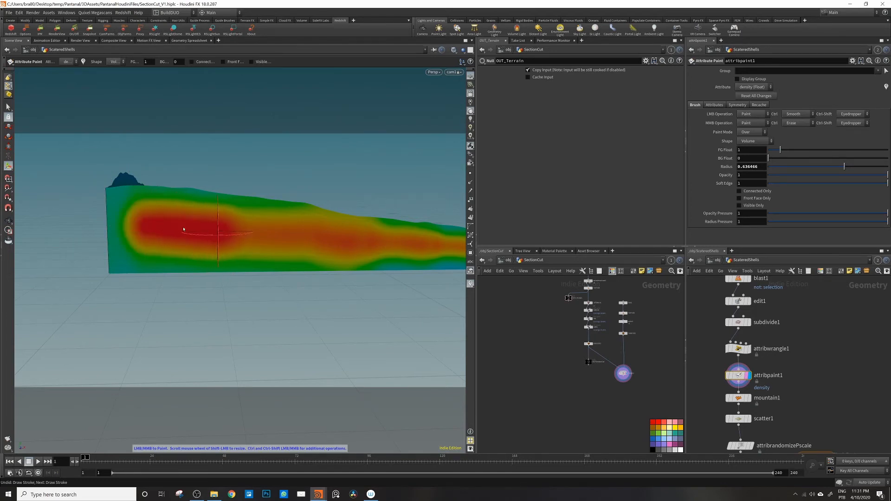
{"action": "left_click_drag", "start_coordinate": [128, 224], "coordinate": [153, 208], "text": "ctrl"}
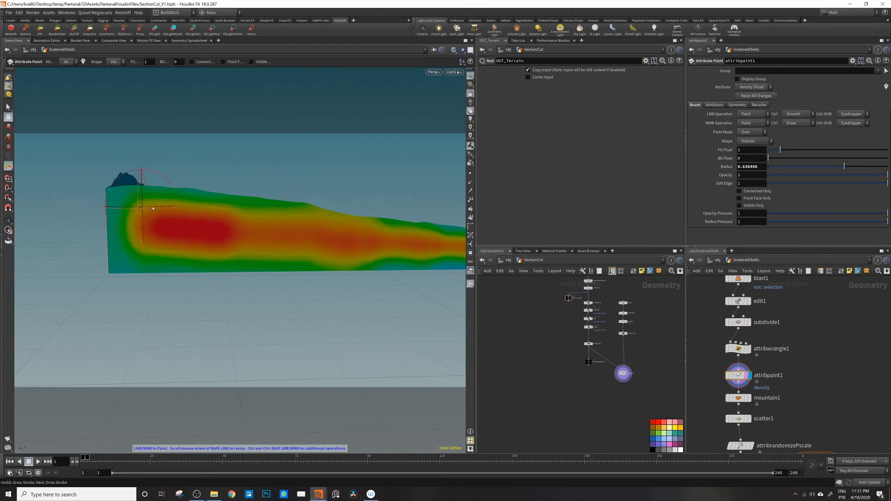
Paint density 1 near the corner end of the left-hand wall, reducing the brush radius to about 0.42, and review both walls
{"action": "left_click_drag", "start_coordinate": [124, 237], "coordinate": [206, 227], "text": "alt"}
{"action": "middle_click_drag", "start_coordinate": [91, 227], "coordinate": [199, 227], "text": "alt"}
{"action": "scroll", "coordinate": [187, 225], "scroll_direction": "down", "scroll_amount": 2}
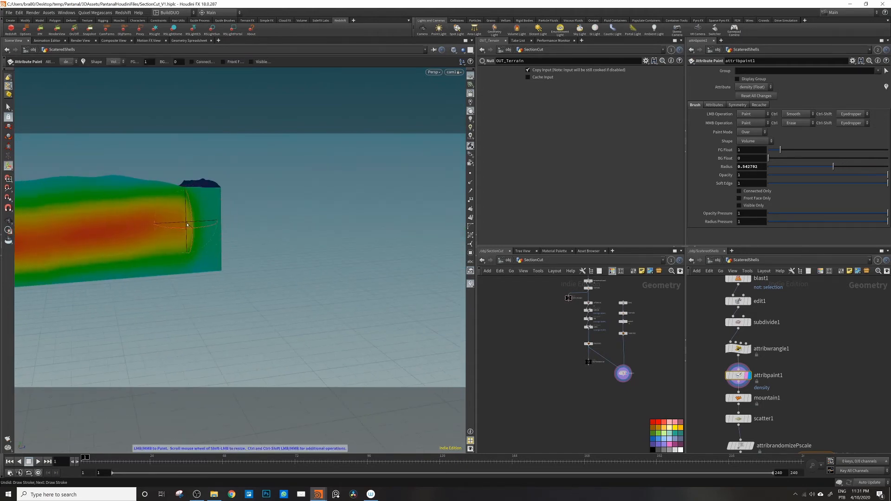
{"action": "left_click_drag", "start_coordinate": [188, 224], "coordinate": [112, 232]}
{"action": "scroll", "coordinate": [166, 207], "scroll_direction": "down", "scroll_amount": 4}
{"action": "mouse_move", "coordinate": [158, 207]}
{"action": "left_mouse_down"}
{"action": "mouse_move", "coordinate": [135, 207]}
{"action": "mouse_move", "coordinate": [115, 225]}
{"action": "mouse_move", "coordinate": [176, 259]}
{"action": "left_mouse_up"}
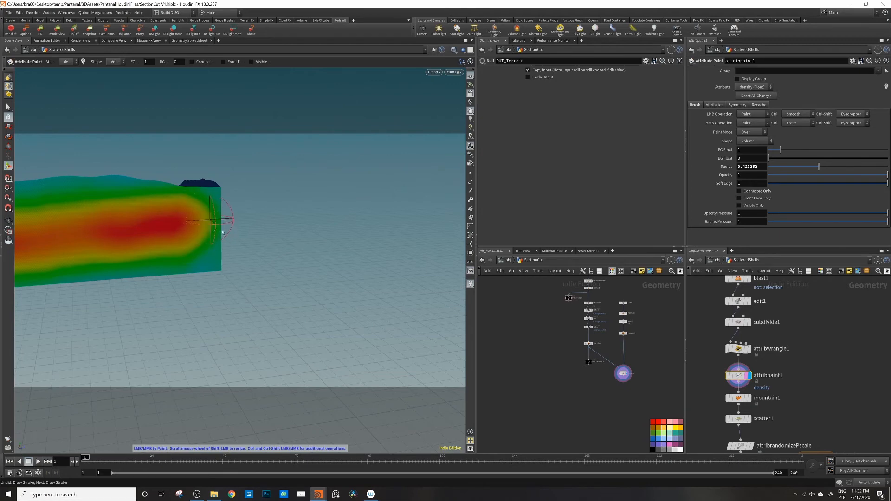
{"action": "key", "text": "Escape"}
{"action": "mouse_move", "coordinate": [225, 219]}
{"action": "left_mouse_down"}
{"action": "mouse_move", "coordinate": [139, 236]}
{"action": "mouse_move", "coordinate": [144, 230]}
{"action": "left_mouse_up"}
{"action": "mouse_move", "coordinate": [109, 160]}
{"action": "left_mouse_down"}
{"action": "mouse_move", "coordinate": [232, 194]}
{"action": "mouse_move", "coordinate": [318, 205]}
{"action": "left_mouse_up"}
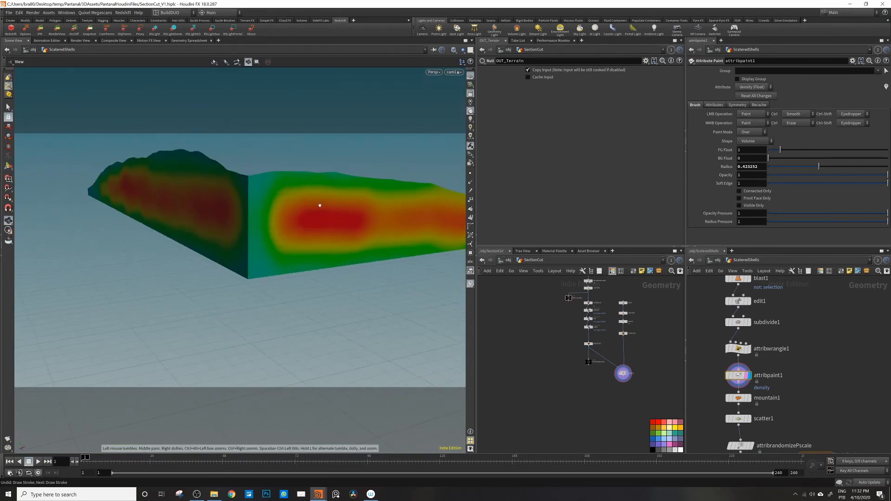
{"action": "key", "text": "Return"}
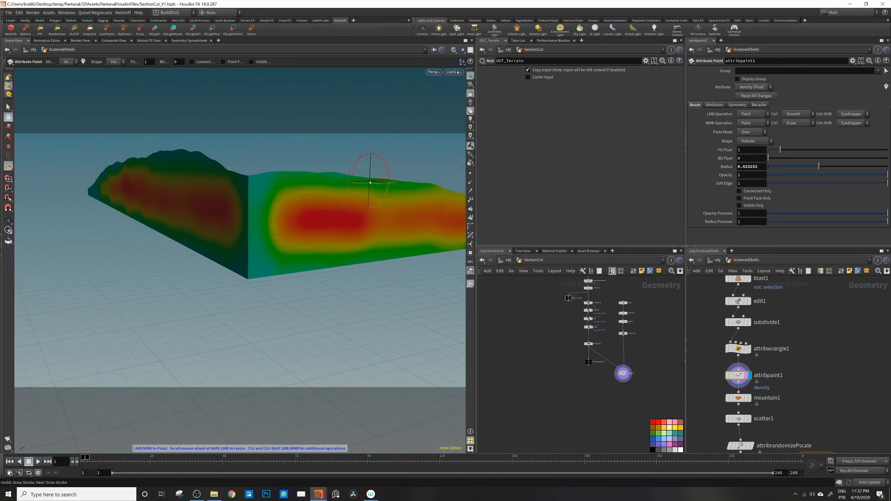
Display the scatter1 node's points and enable its Density Attribute option with the density attribute
{"action": "key", "text": "Escape"}
{"action": "left_click_drag", "start_coordinate": [298, 189], "coordinate": [202, 158]}
{"action": "key", "text": "Return"}
{"action": "middle_click_drag", "start_coordinate": [739, 421], "coordinate": [732, 356]}
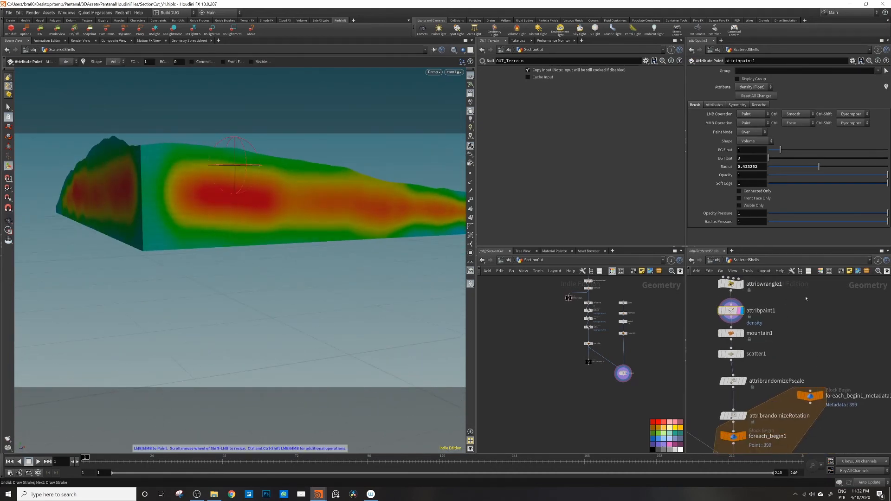
{"action": "left_click", "coordinate": [732, 356]}
{"action": "left_click", "coordinate": [741, 354]}
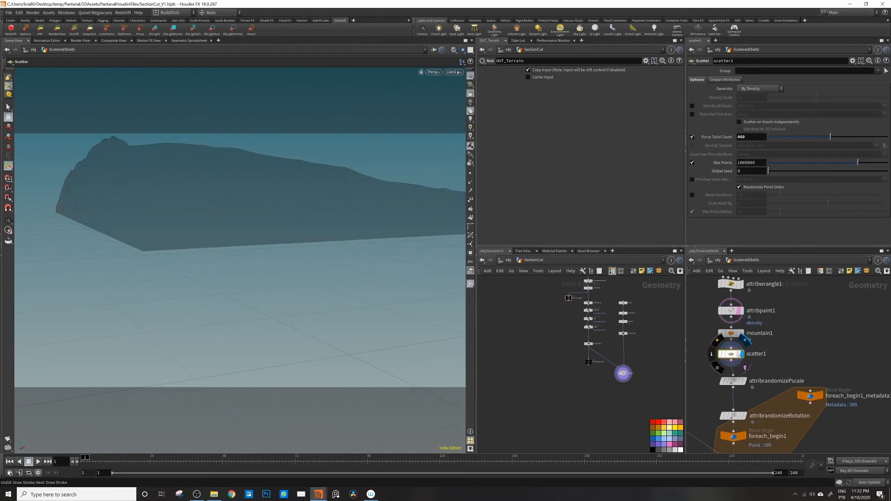
{"action": "key", "text": "Return"}
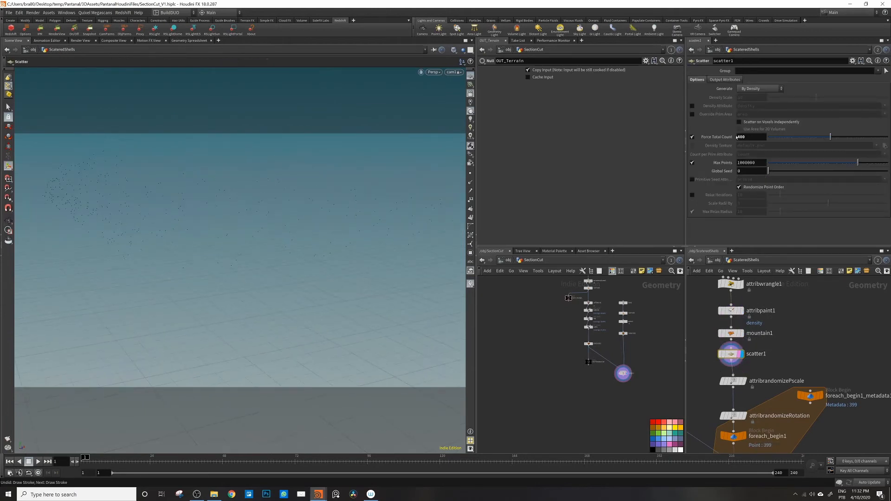
{"action": "left_click", "coordinate": [692, 106]}
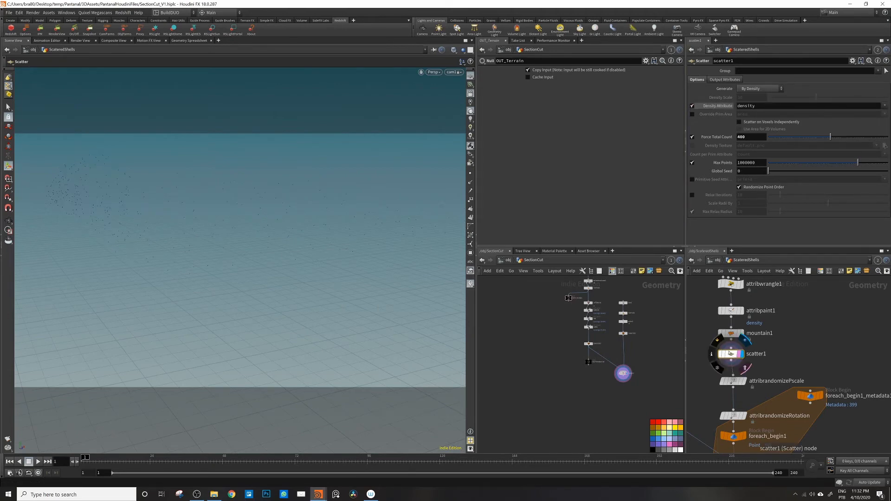
Examine the scattered points' density values in the Geometry Spreadsheet, sorting them in descending and ascending order
{"action": "left_click", "coordinate": [190, 41]}
{"action": "left_click", "coordinate": [113, 61]}
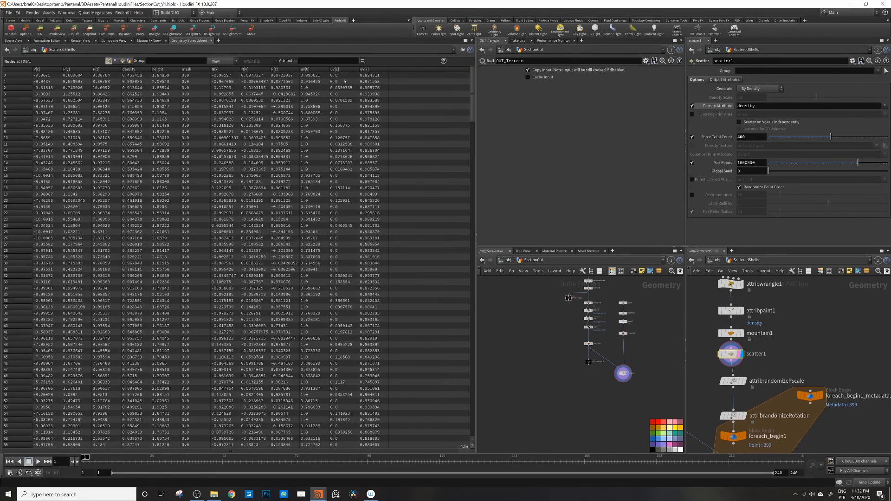
{"action": "left_click", "coordinate": [130, 69]}
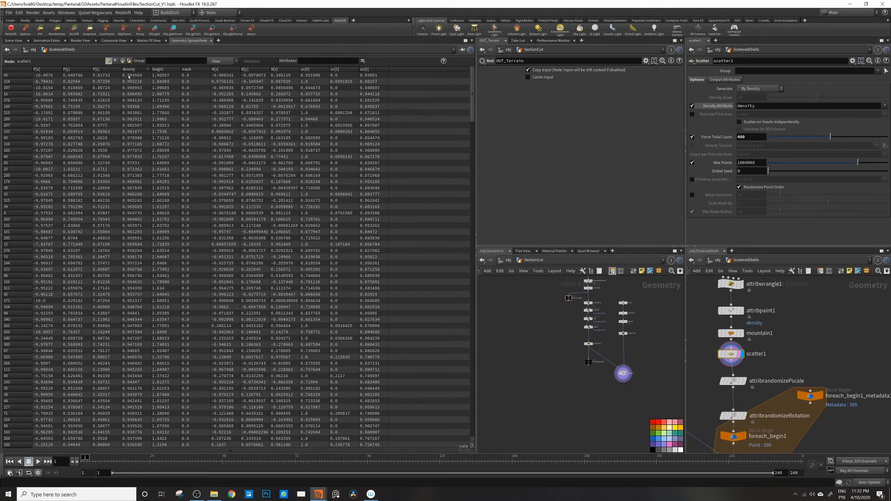
{"action": "left_click", "coordinate": [136, 69]}
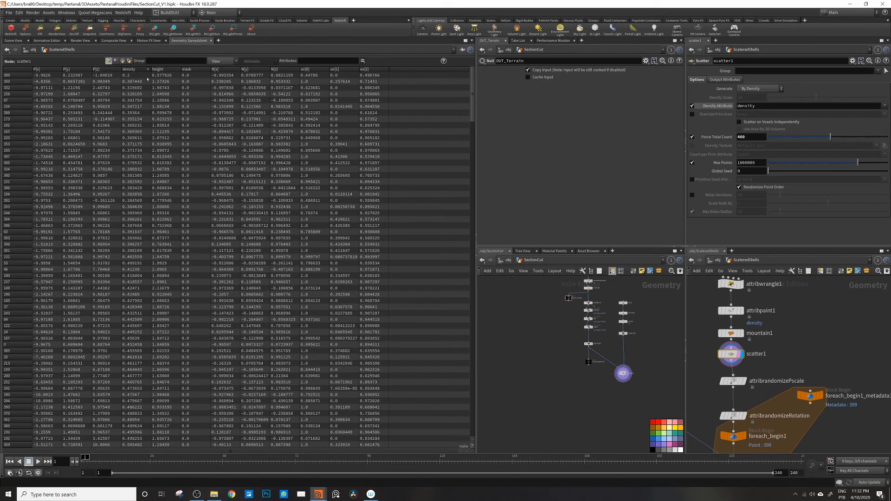
{"action": "left_click", "coordinate": [14, 41]}
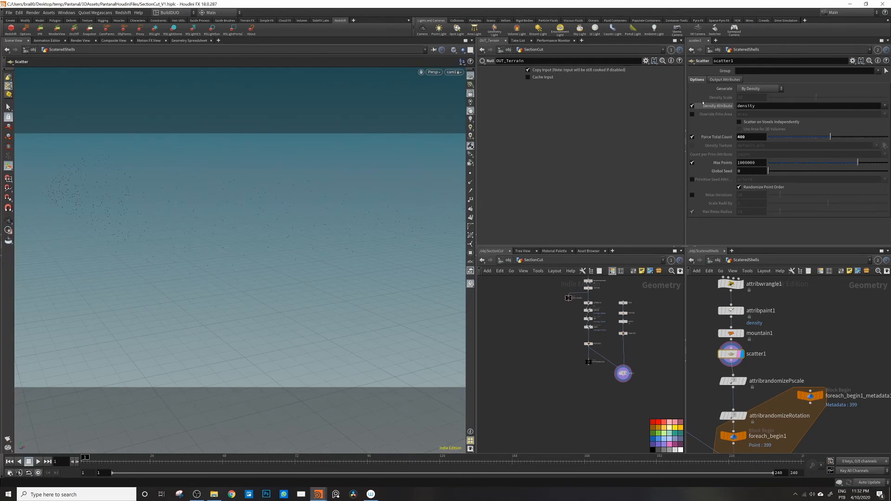
Turn off Force Total Count on scatter1 and raise its density scale to 102.261, keeping generation by density
{"action": "left_click", "coordinate": [760, 88]}
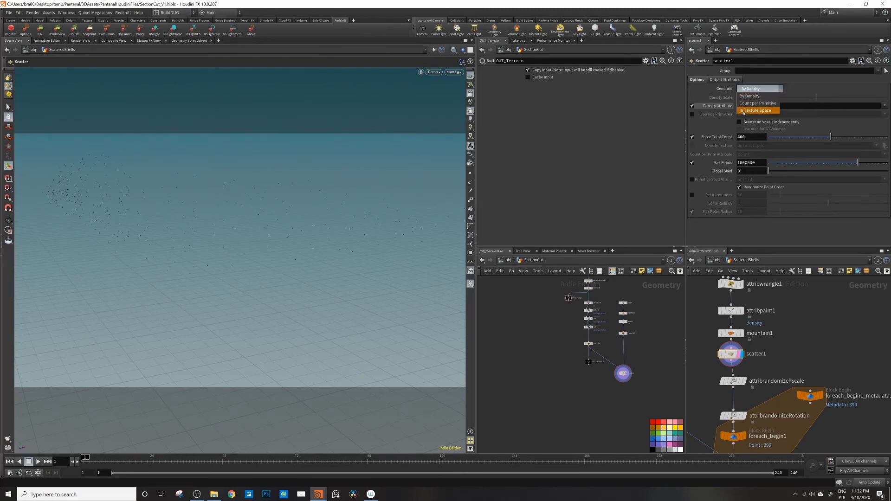
{"action": "left_click", "coordinate": [808, 104]}
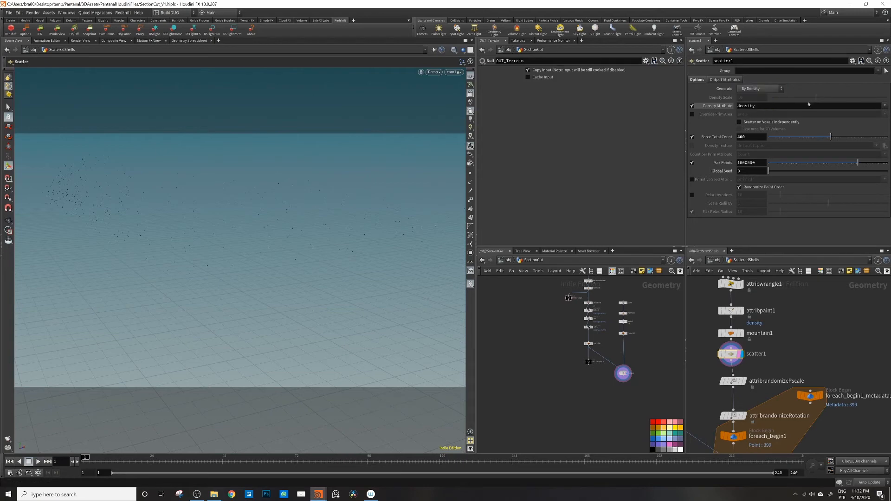
{"action": "left_click", "coordinate": [692, 137]}
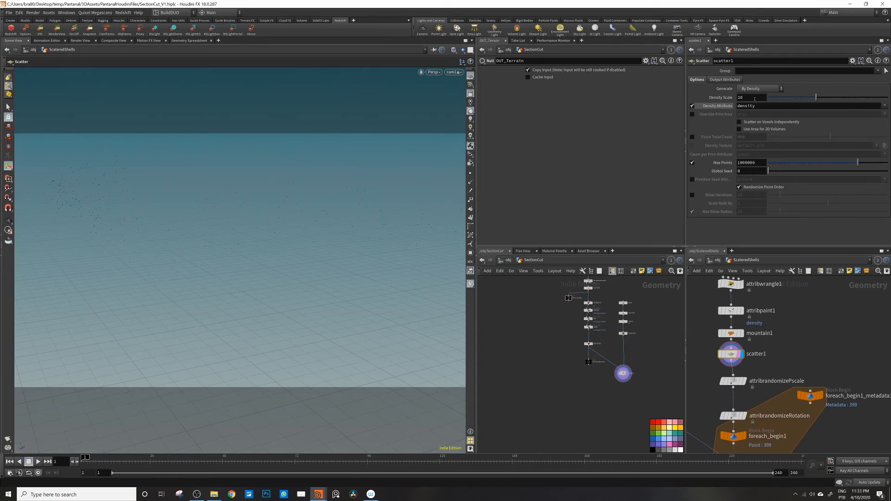
{"action": "left_click_drag", "start_coordinate": [816, 97], "coordinate": [839, 97]}
{"action": "key", "text": "Escape"}
{"action": "left_click_drag", "start_coordinate": [356, 199], "coordinate": [301, 211]}
Display the foreach_end1 output and inspect the scattered shells up close around the corner
{"action": "middle_click_drag", "start_coordinate": [819, 358], "coordinate": [839, 305]}
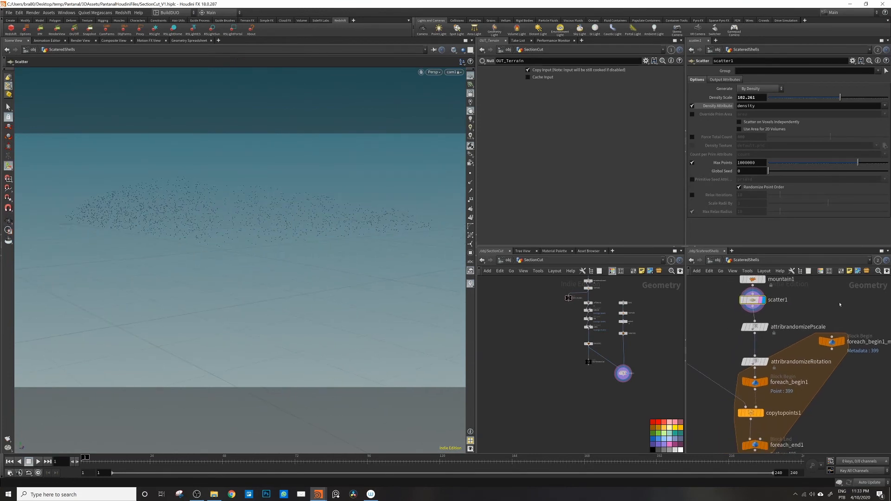
{"action": "middle_click_drag", "start_coordinate": [835, 395], "coordinate": [855, 324]}
{"action": "mouse_move", "coordinate": [782, 380]}
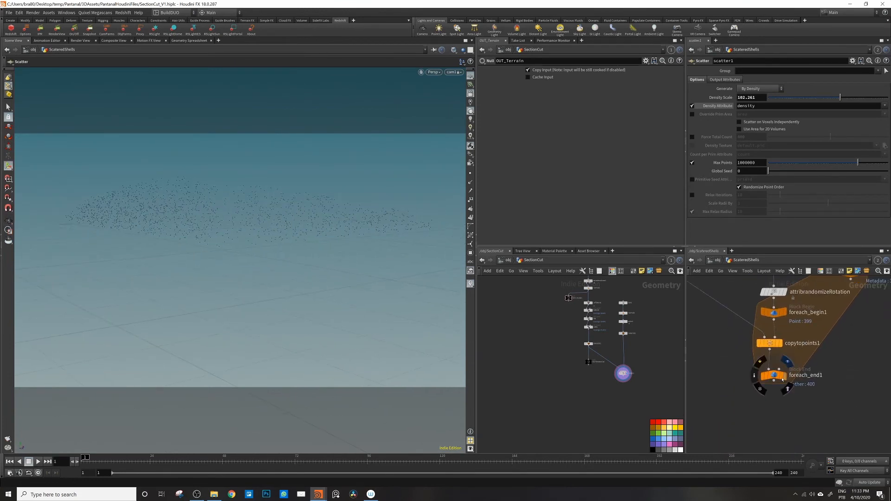
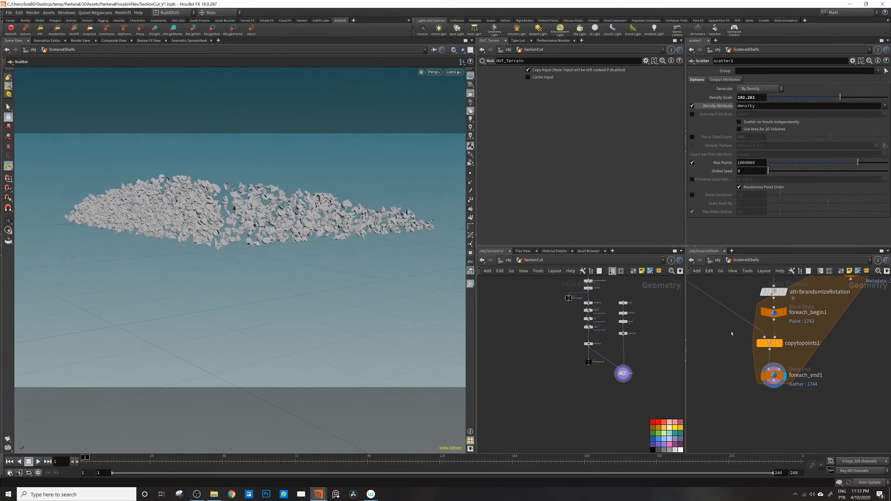
{"action": "key", "text": "Escape"}
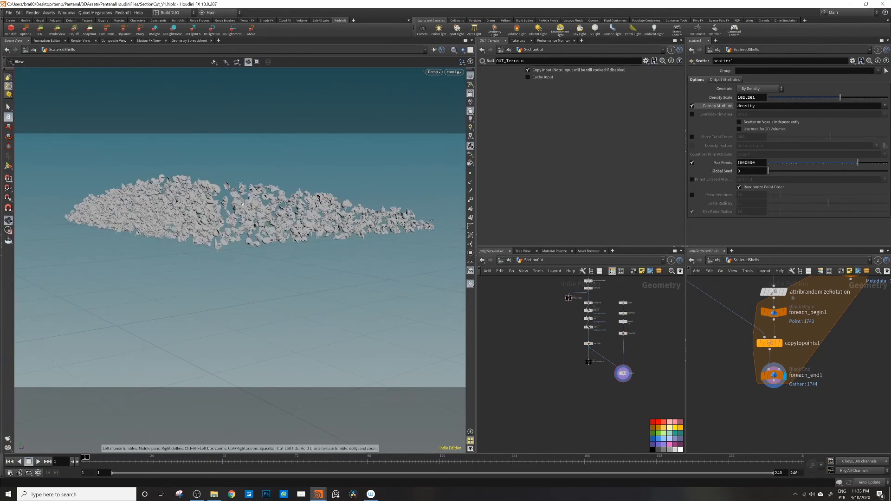
{"action": "left_click_drag", "start_coordinate": [243, 204], "coordinate": [186, 228]}
{"action": "right_click_drag", "start_coordinate": [232, 208], "coordinate": [533, 174]}
{"action": "left_click_drag", "start_coordinate": [172, 227], "coordinate": [307, 213]}
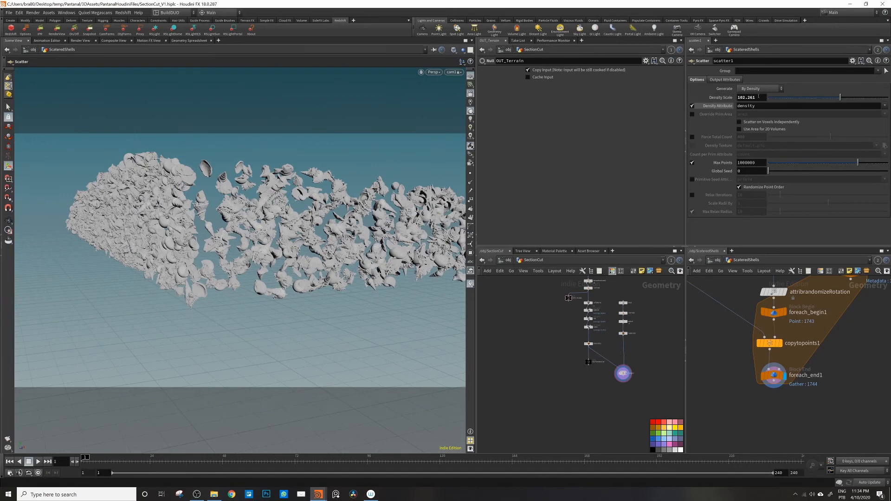
Set scatter1's density scale to 50, check the thinner shell distribution and save the scene
{"action": "left_click_drag", "start_coordinate": [759, 98], "coordinate": [730, 98]}
{"action": "type", "text": "50"}
{"action": "key", "text": "Return"}
{"action": "key", "text": "Escape"}
{"action": "left_click_drag", "start_coordinate": [187, 218], "coordinate": [275, 210]}
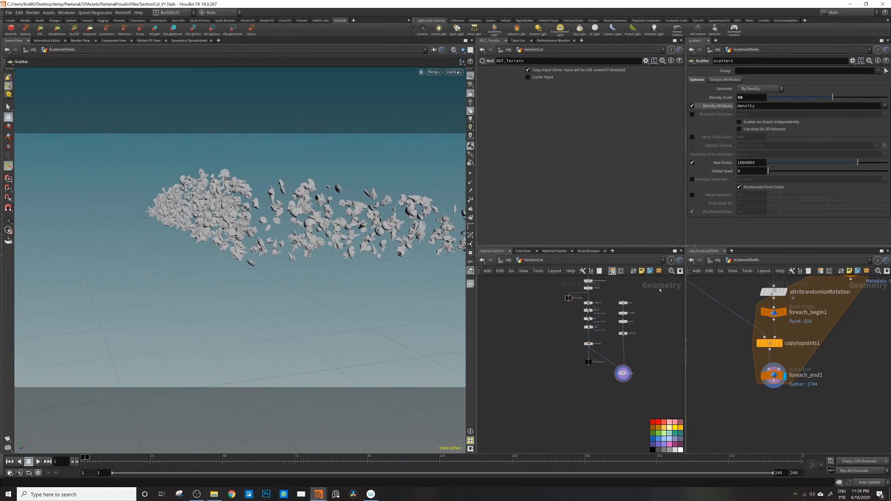
{"action": "key", "text": "ctrl+s"}
{"action": "middle_click_drag", "start_coordinate": [774, 375], "coordinate": [771, 360]}
{"action": "left_click", "coordinate": [771, 365]}
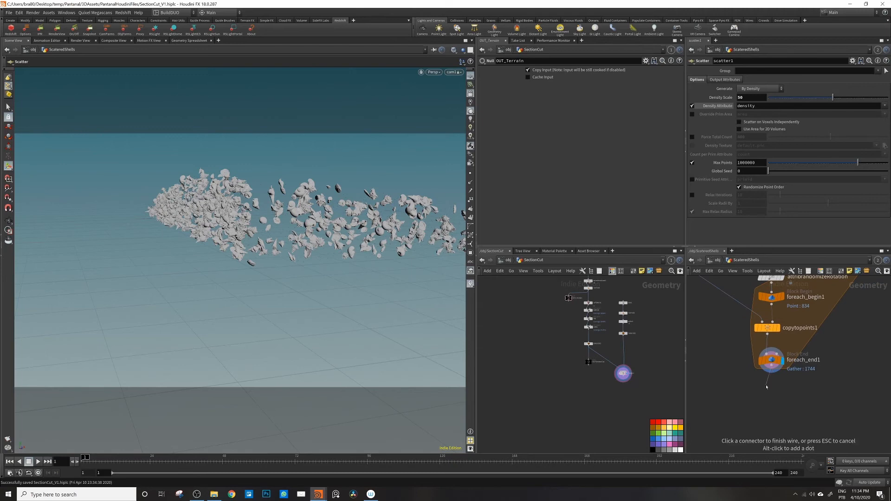
{"action": "left_click", "coordinate": [772, 390]}
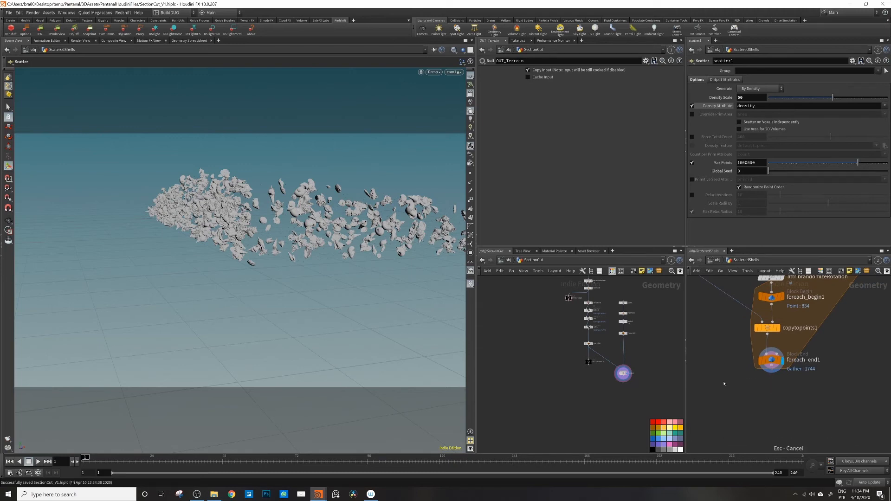
Review the shells along both walls, go up to the object level and move the Shells node beyond the SectionCut node
{"action": "left_click_drag", "start_coordinate": [283, 203], "coordinate": [314, 199], "text": "alt"}
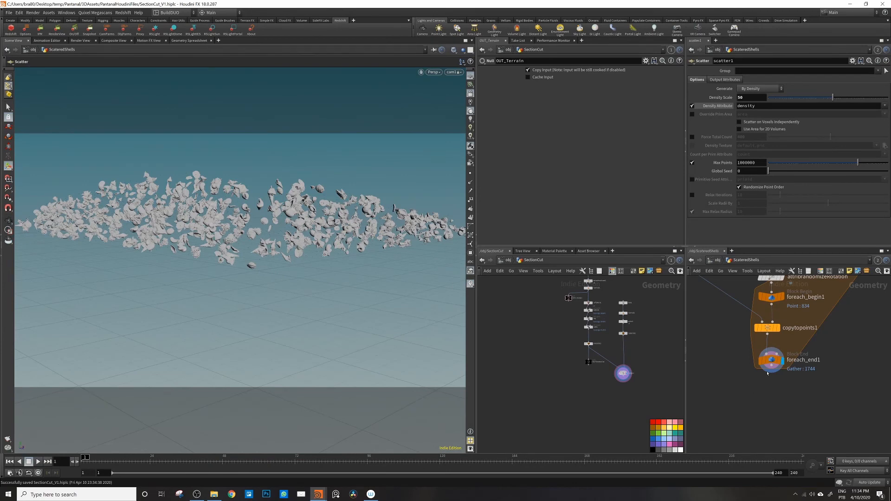
{"action": "left_click_drag", "start_coordinate": [309, 248], "coordinate": [304, 214], "text": "alt"}
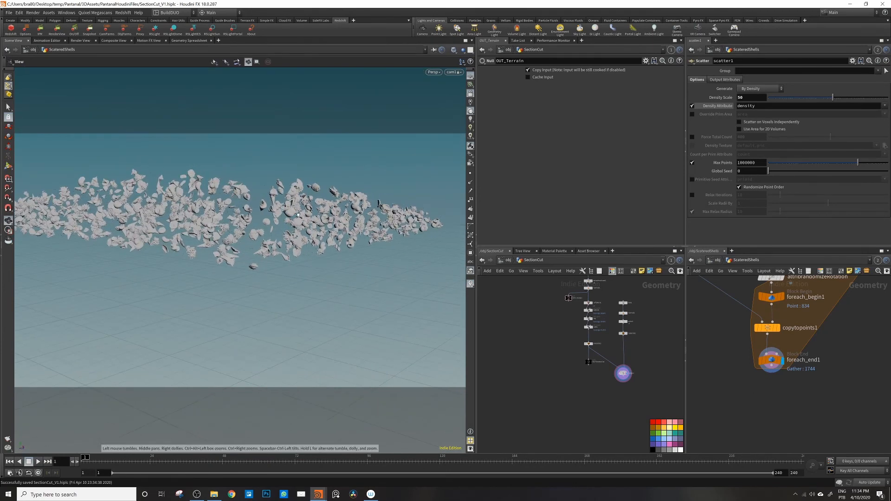
{"action": "scroll", "coordinate": [717, 316], "scroll_direction": "down", "scroll_amount": 10}
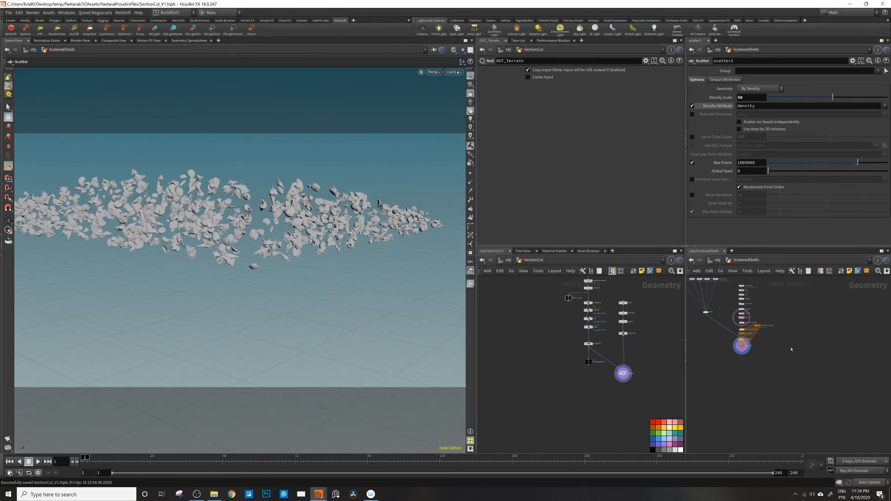
{"action": "key", "text": "u"}
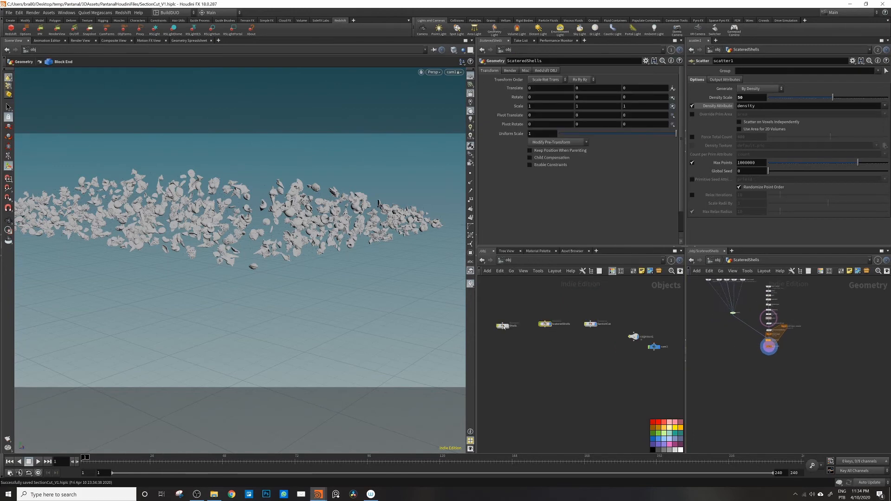
{"action": "left_click_drag", "start_coordinate": [502, 326], "coordinate": [656, 325]}
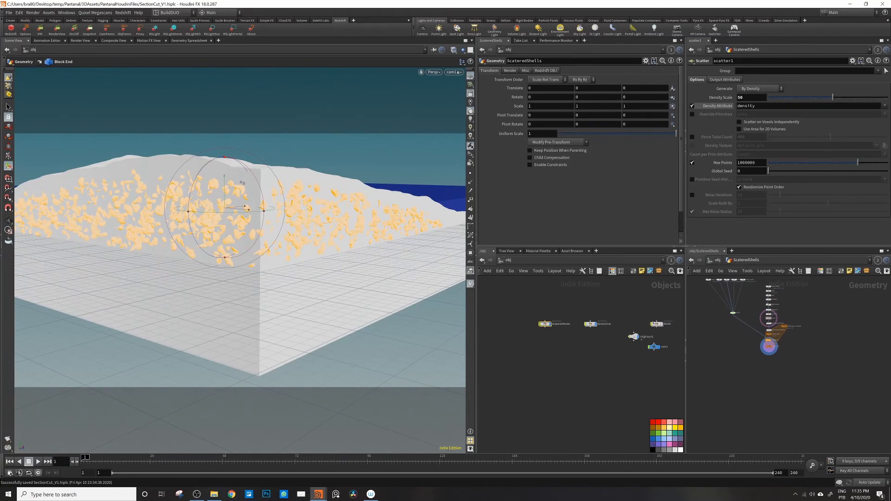
Start a Redshift render of the terrain with the shells and frame a close view of the right-hand wall
{"action": "left_click_drag", "start_coordinate": [340, 241], "coordinate": [394, 220]}
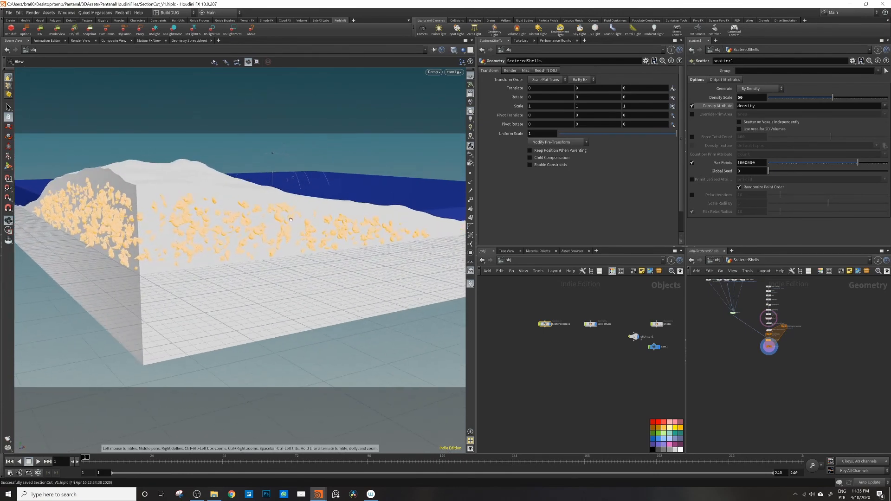
{"action": "left_click_drag", "start_coordinate": [290, 220], "coordinate": [260, 245]}
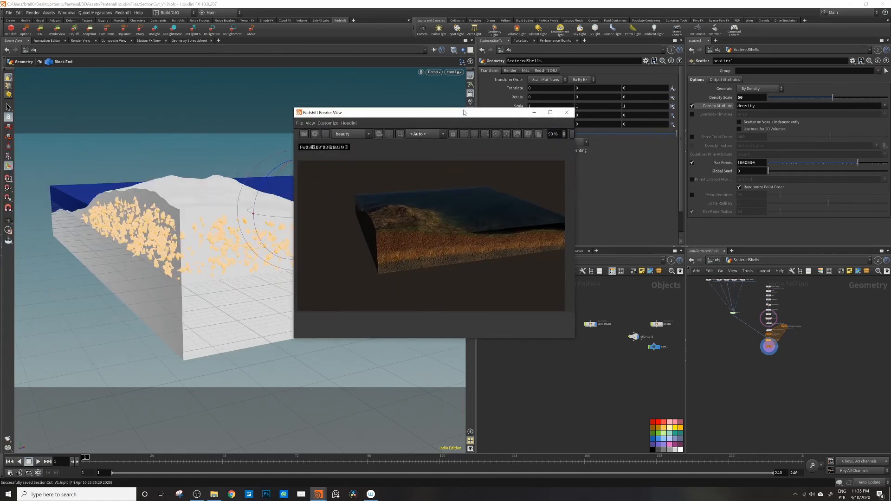
{"action": "left_click_drag", "start_coordinate": [463, 112], "coordinate": [533, 99]}
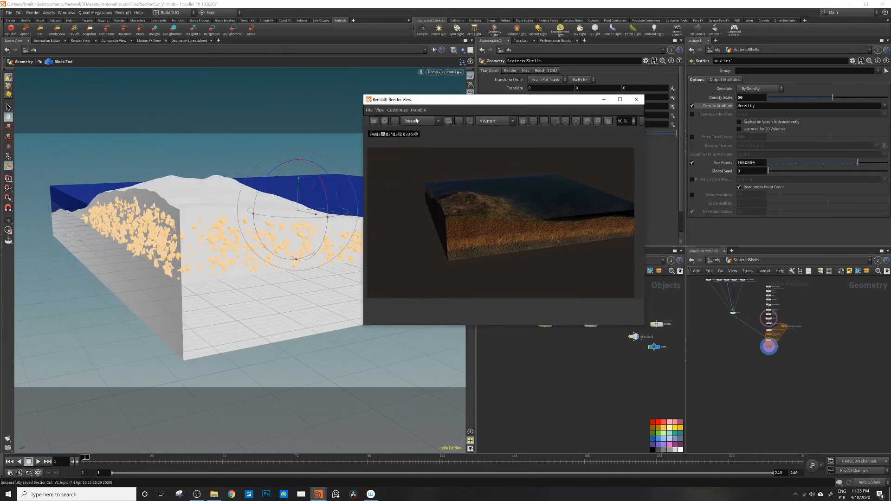
{"action": "left_click", "coordinate": [385, 121]}
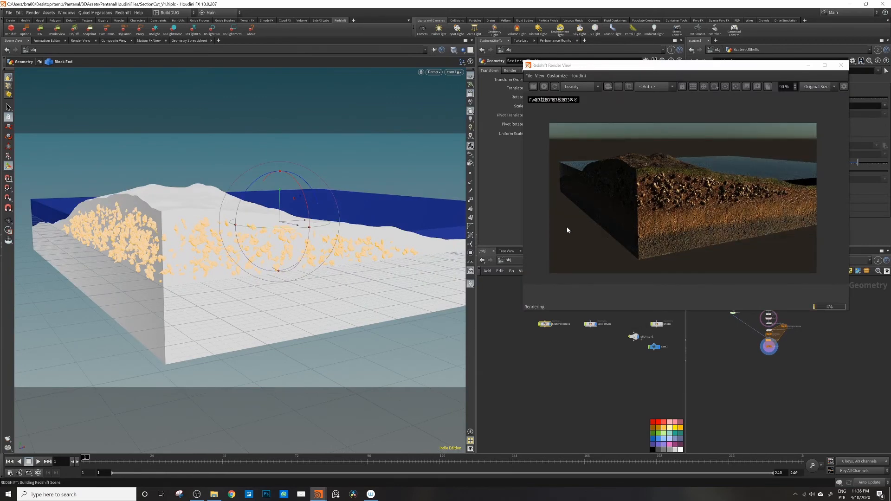
{"action": "left_click_drag", "start_coordinate": [353, 217], "coordinate": [325, 219], "text": "alt"}
{"action": "right_click_drag", "start_coordinate": [324, 219], "coordinate": [233, 213], "text": "alt"}
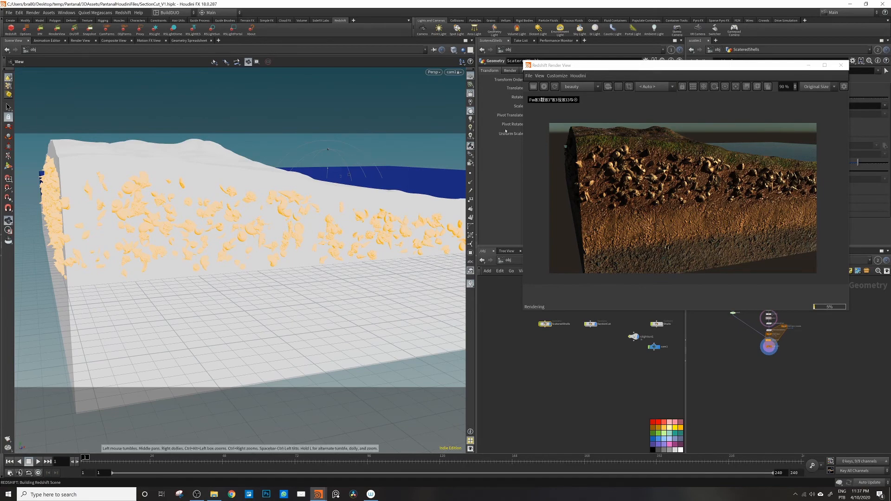
{"action": "left_click_drag", "start_coordinate": [181, 225], "coordinate": [321, 306], "text": "alt"}
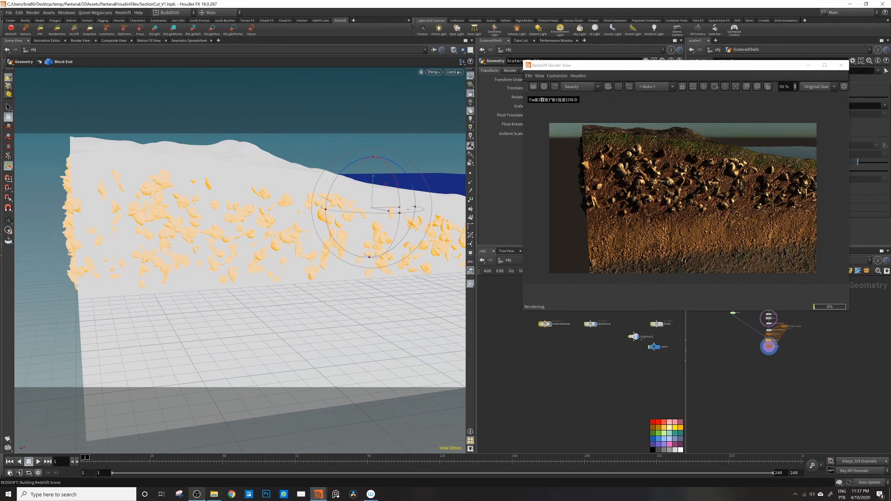
Open the reference photo of shells embedded in soil from the Geral folder, compare it with the render and close it
{"action": "left_click", "coordinate": [214, 494]}
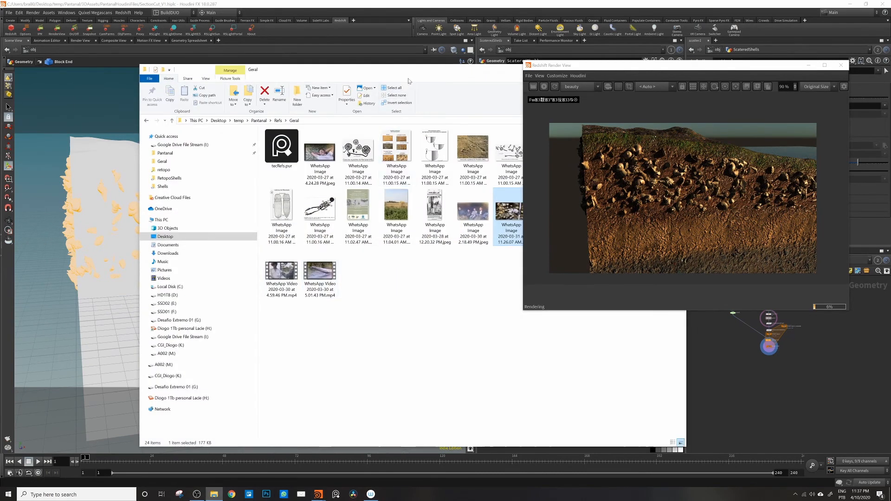
{"action": "left_click_drag", "start_coordinate": [397, 70], "coordinate": [318, 75]}
{"action": "double_click", "coordinate": [436, 218]}
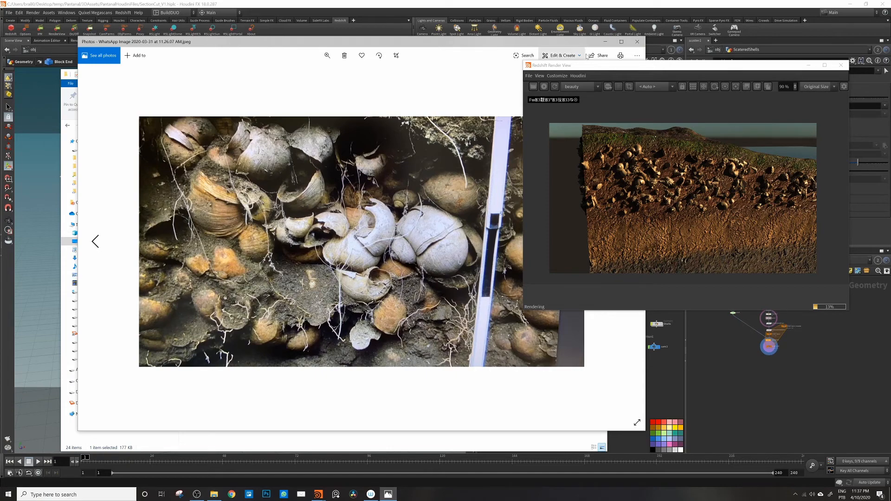
{"action": "left_click", "coordinate": [638, 42]}
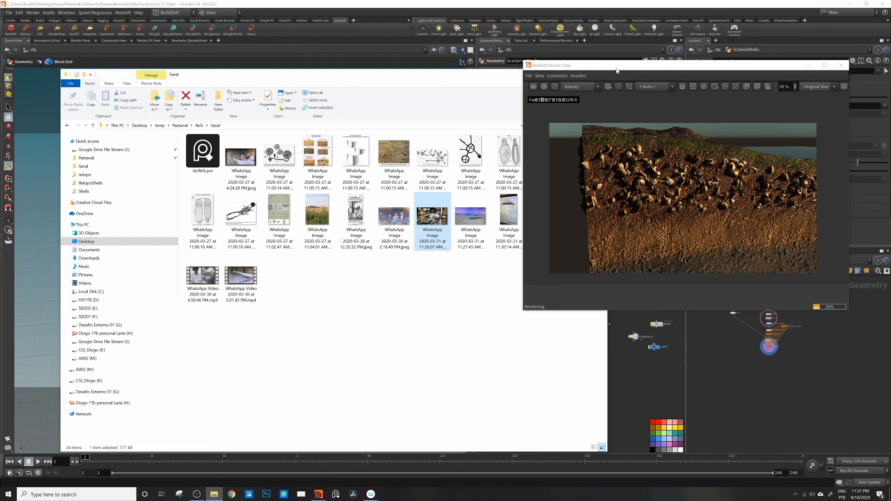
Stop the Redshift render and move the Render View window out of the workspace
{"action": "left_click_drag", "start_coordinate": [616, 70], "coordinate": [593, 71]}
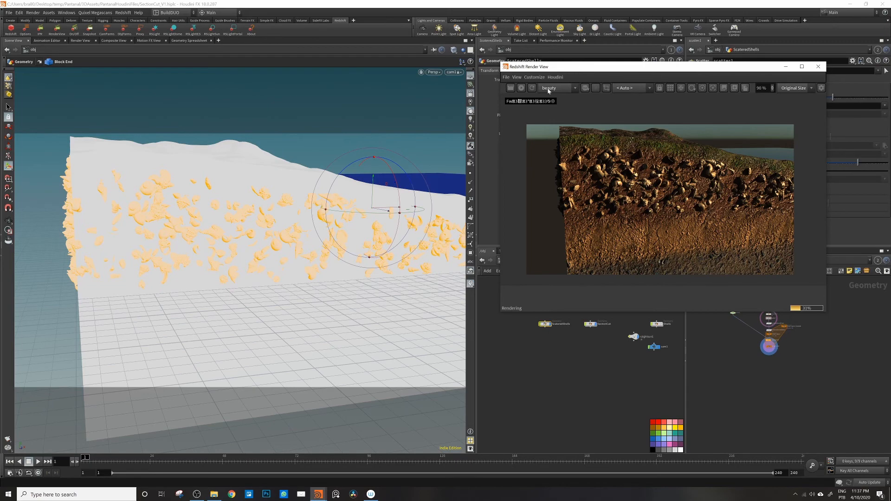
{"action": "left_click", "coordinate": [521, 88]}
{"action": "left_click_drag", "start_coordinate": [638, 66], "coordinate": [0, 144]}
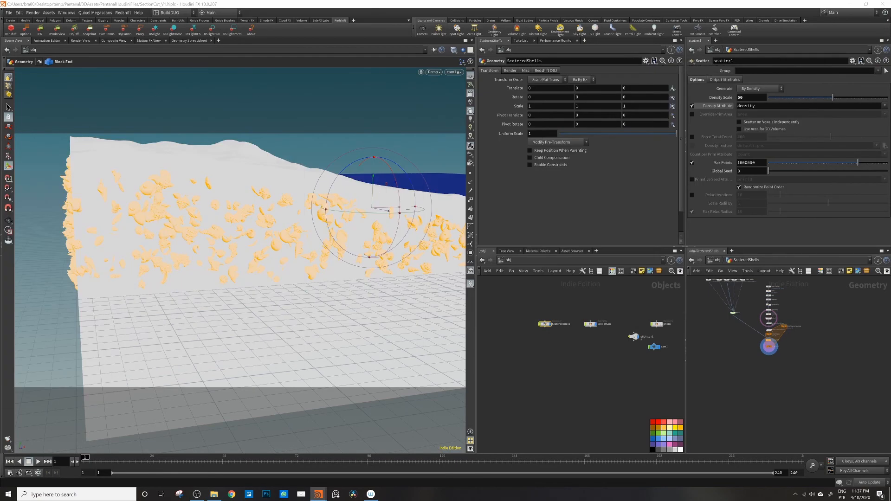
Go into the ScateredShells network, then select and display the blast1 node that isolates the wall faces
{"action": "left_click_drag", "start_coordinate": [129, 214], "coordinate": [227, 223], "text": "alt"}
{"action": "key", "text": "Return"}
{"action": "scroll", "coordinate": [611, 329], "scroll_direction": "up", "scroll_amount": 3}
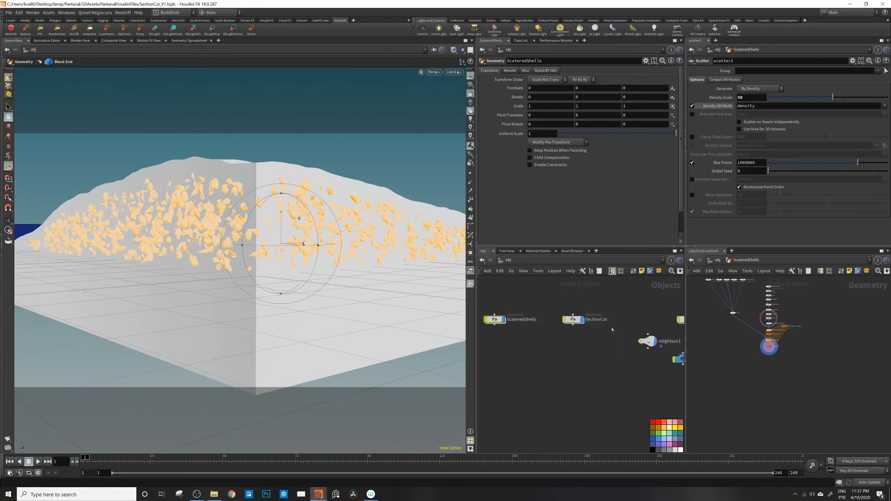
{"action": "double_click", "coordinate": [495, 319]}
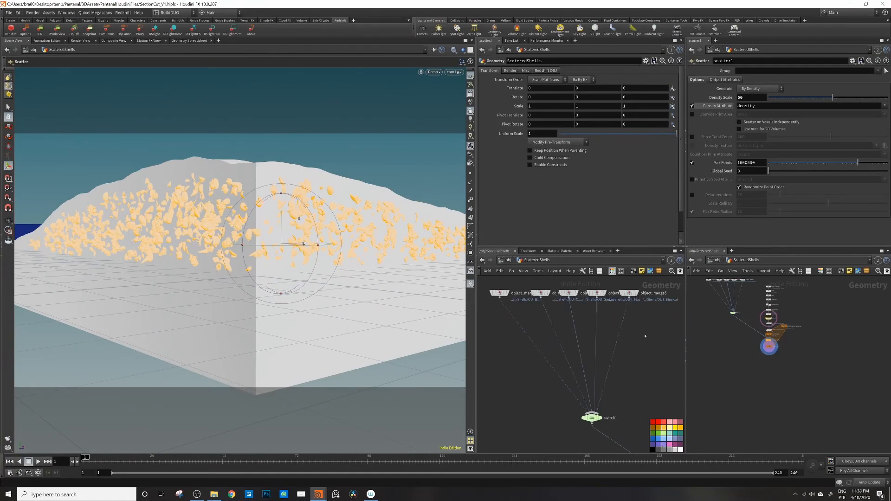
{"action": "scroll", "coordinate": [645, 346], "scroll_direction": "down", "scroll_amount": 3}
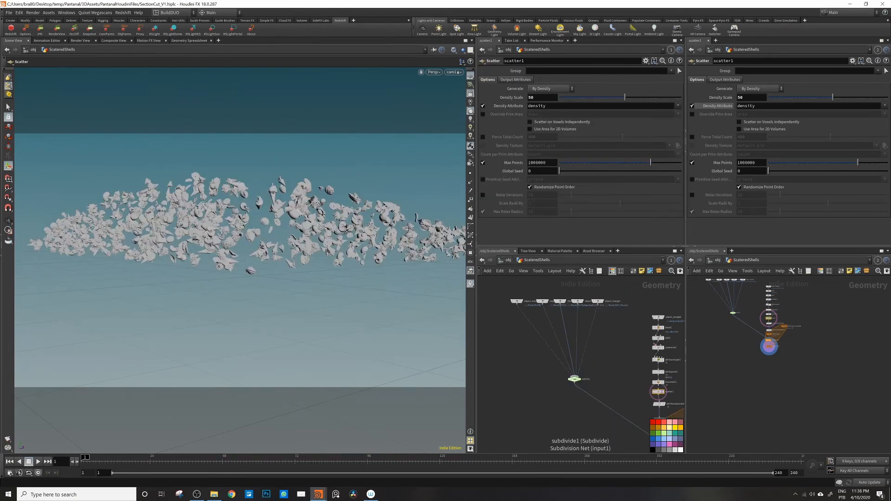
{"action": "scroll", "coordinate": [620, 344], "scroll_direction": "down", "scroll_amount": 3}
{"action": "middle_click_drag", "start_coordinate": [614, 343], "coordinate": [578, 311]}
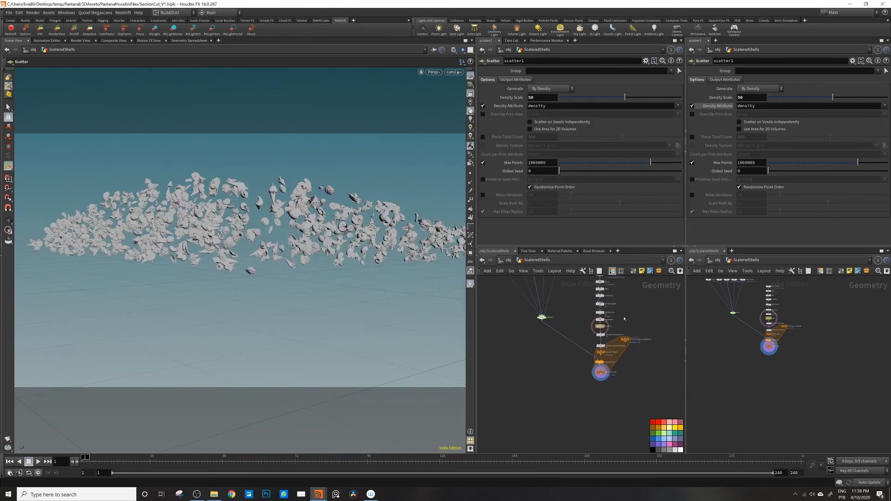
{"action": "scroll", "coordinate": [624, 319], "scroll_direction": "up", "scroll_amount": 5}
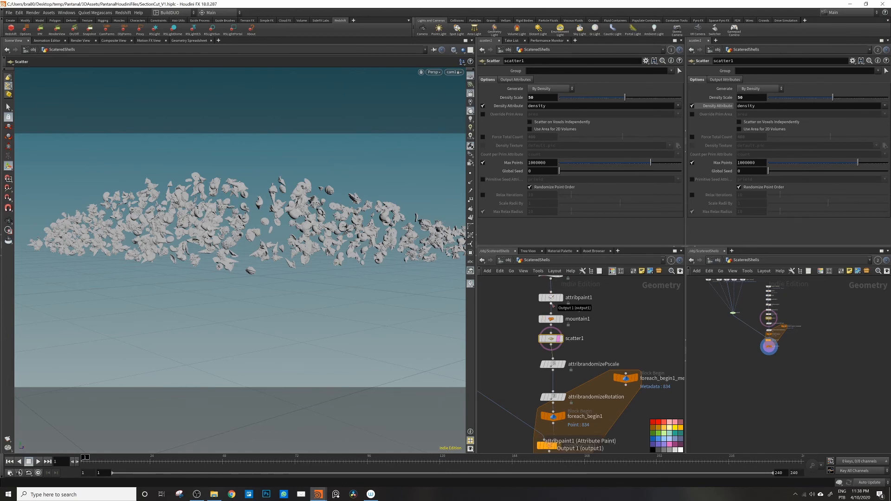
{"action": "scroll", "coordinate": [553, 305], "scroll_direction": "down", "scroll_amount": 5}
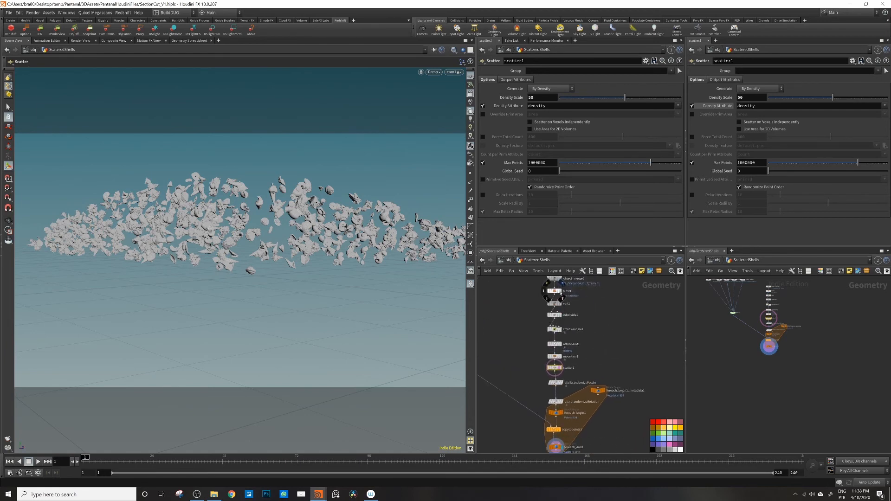
{"action": "left_click", "coordinate": [561, 292]}
{"action": "left_click", "coordinate": [555, 292]}
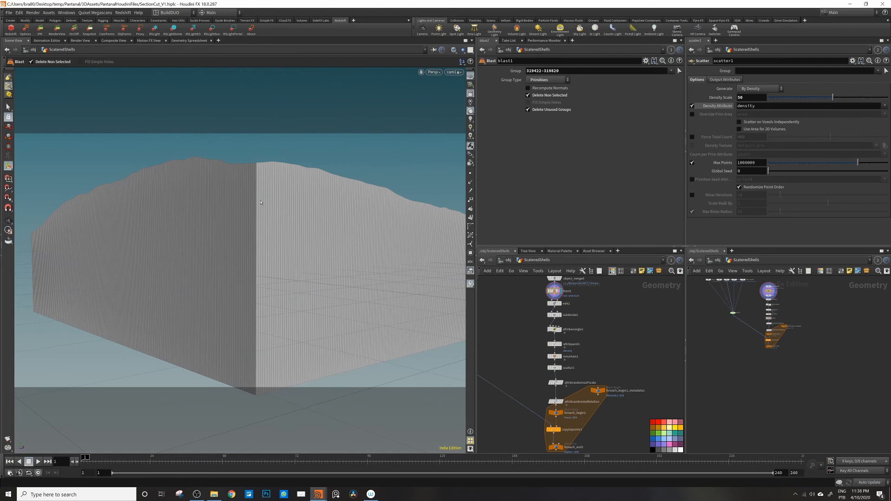
Delete the narrow strip of wall faces at the corner with a second Blast node and select that node
{"action": "left_click", "coordinate": [8, 107]}
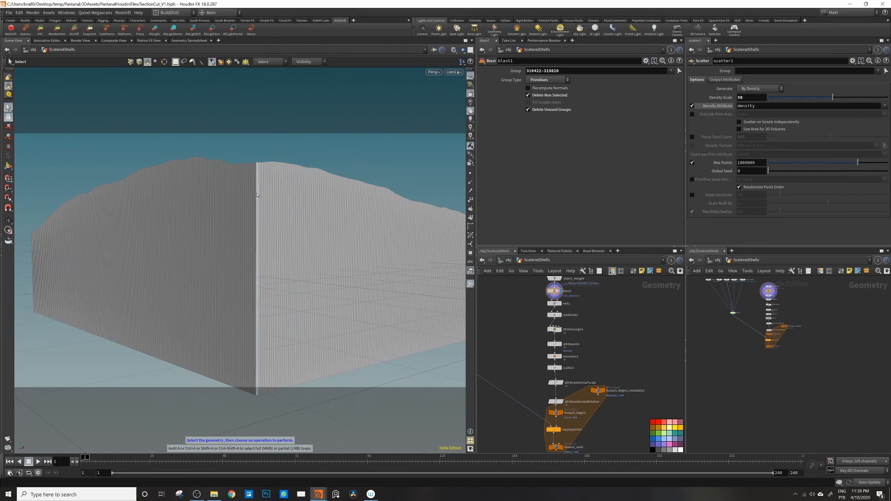
{"action": "left_click", "coordinate": [256, 197]}
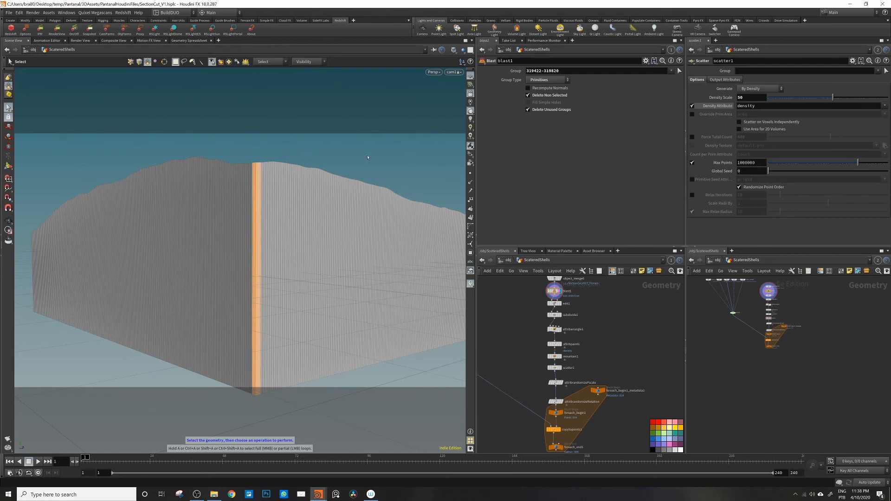
{"action": "key", "text": "Delete"}
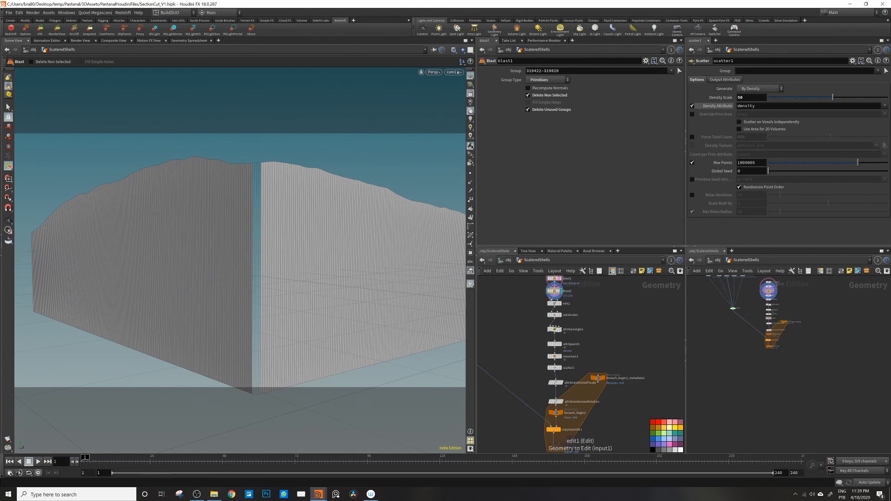
{"action": "left_click", "coordinate": [554, 292]}
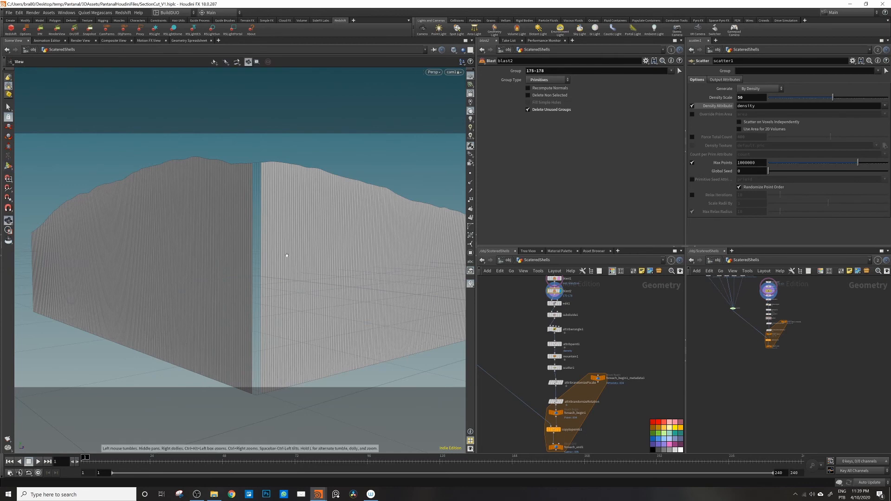
Select all faces of the right-hand wall and move them slightly inward
{"action": "left_click_drag", "start_coordinate": [287, 255], "coordinate": [316, 260], "text": "alt"}
{"action": "right_click_drag", "start_coordinate": [316, 260], "coordinate": [271, 246], "text": "alt"}
{"action": "left_click_drag", "start_coordinate": [271, 246], "coordinate": [222, 232], "text": "alt"}
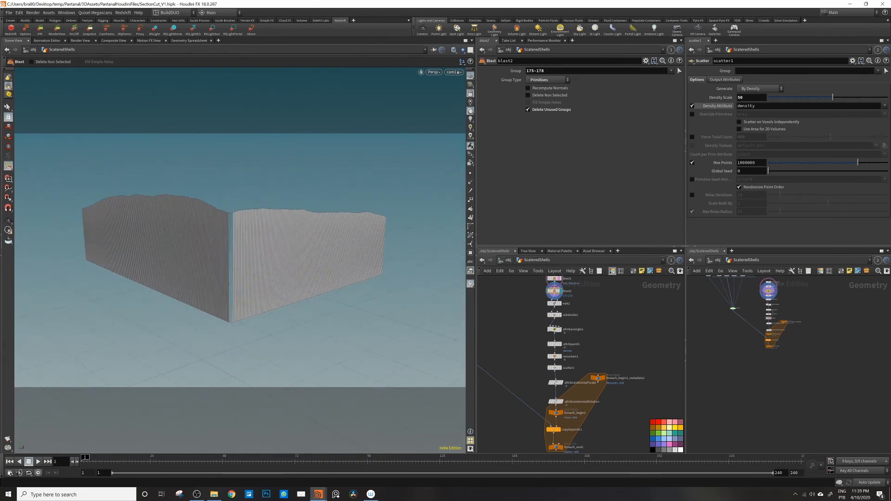
{"action": "key", "text": "s"}
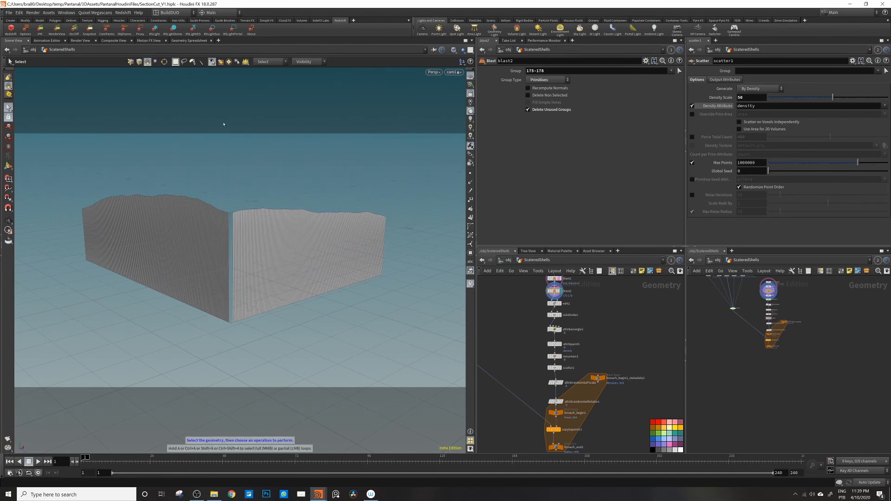
{"action": "left_click_drag", "start_coordinate": [422, 237], "coordinate": [232, 255]}
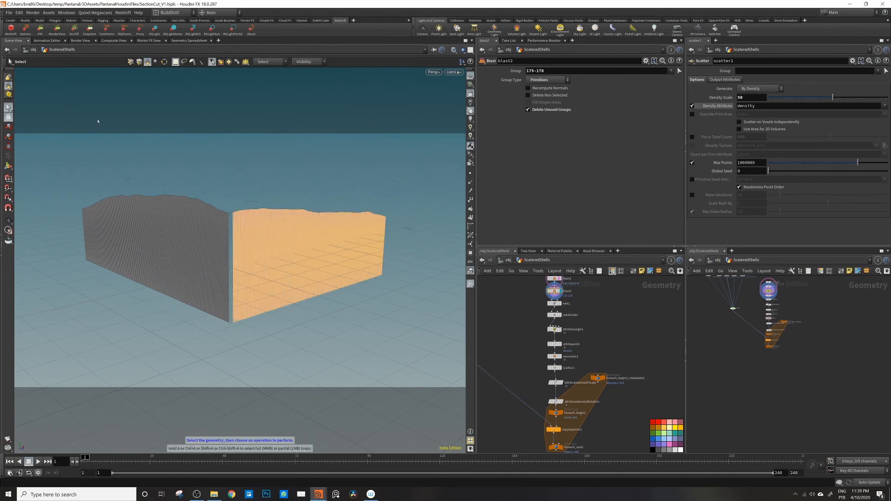
{"action": "key", "text": "t"}
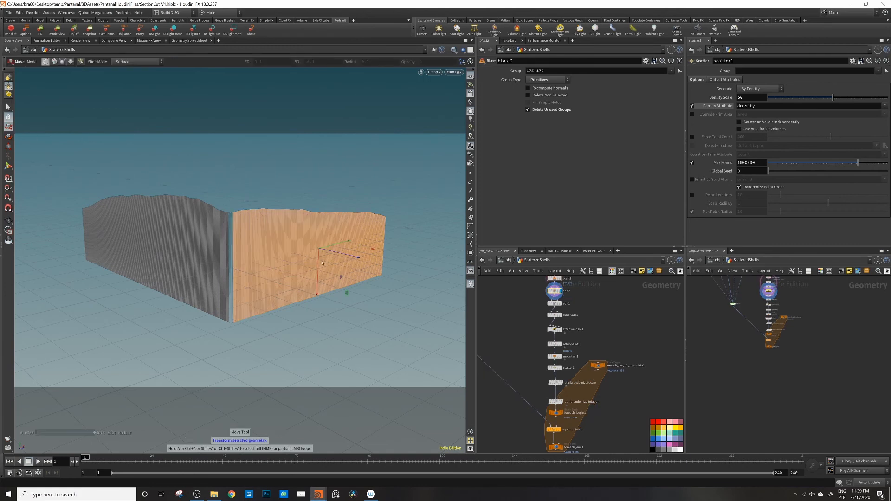
{"action": "left_click_drag", "start_coordinate": [355, 258], "coordinate": [354, 258]}
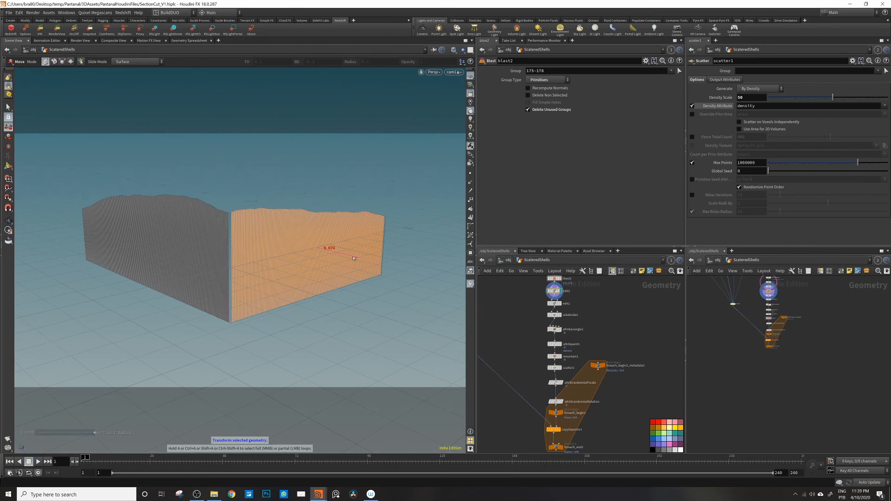
Select all faces of the left-hand wall and move them slightly inward
{"action": "left_click_drag", "start_coordinate": [217, 203], "coordinate": [255, 212], "text": "alt"}
{"action": "right_click_drag", "start_coordinate": [255, 211], "coordinate": [274, 204], "text": "alt"}
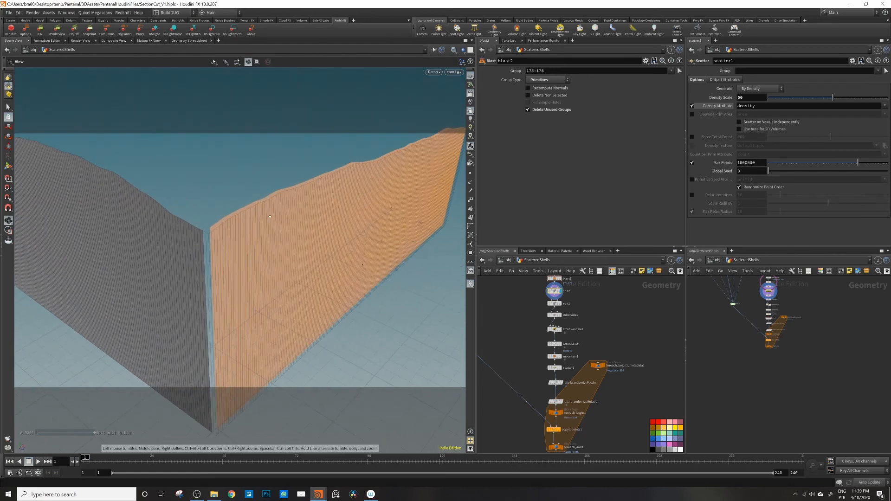
{"action": "left_click_drag", "start_coordinate": [274, 204], "coordinate": [308, 199], "text": "alt"}
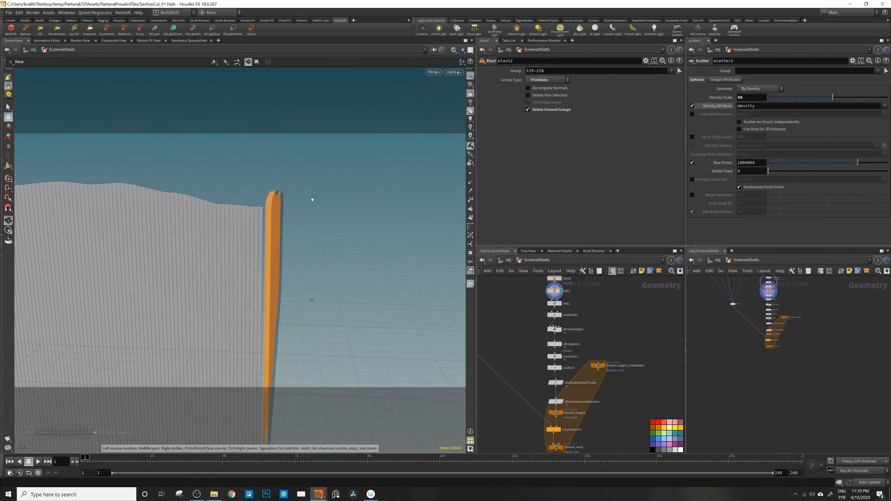
{"action": "left_click_drag", "start_coordinate": [324, 266], "coordinate": [189, 225], "text": "alt"}
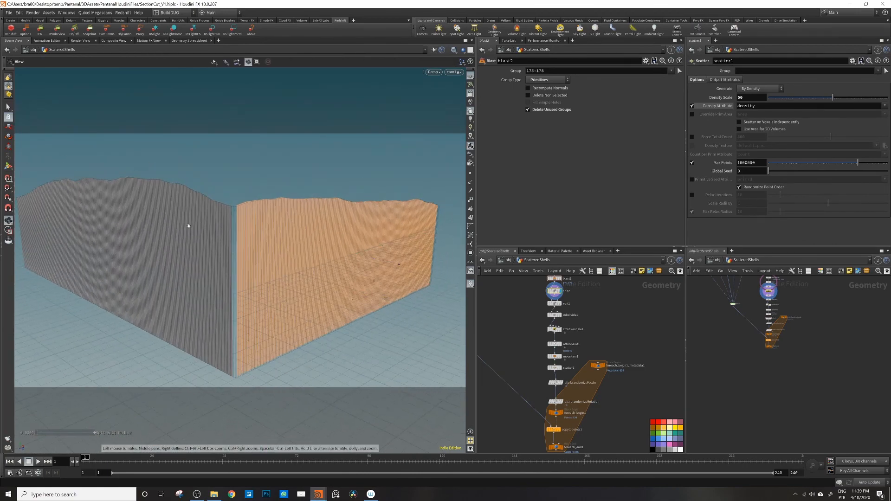
{"action": "key", "text": "s"}
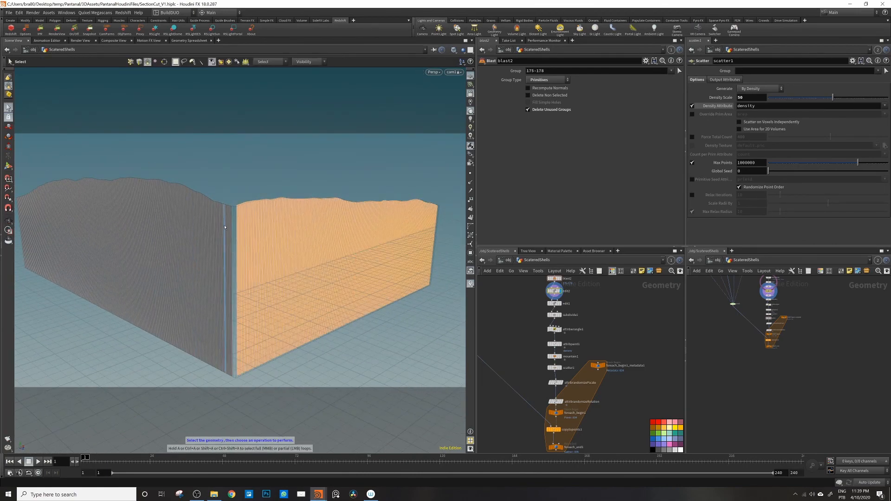
{"action": "left_click_drag", "start_coordinate": [202, 227], "coordinate": [14, 219]}
{"action": "left_click_drag", "start_coordinate": [186, 197], "coordinate": [214, 200], "text": "alt"}
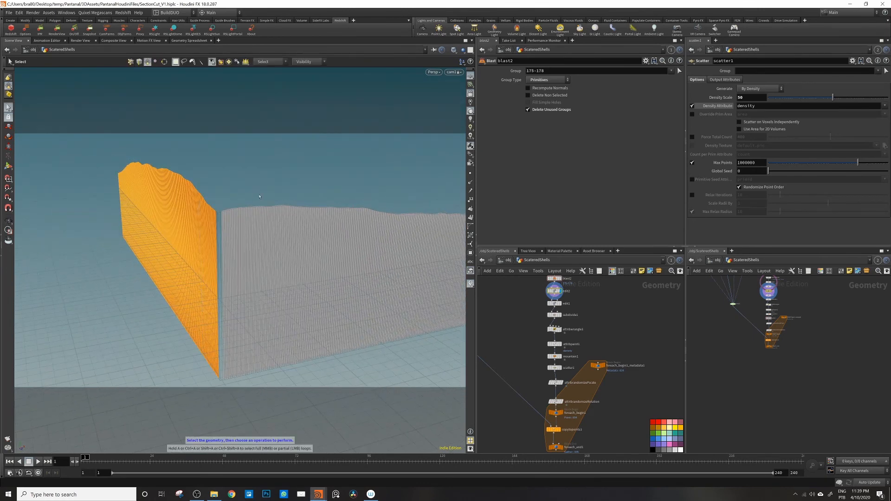
{"action": "key", "text": "t"}
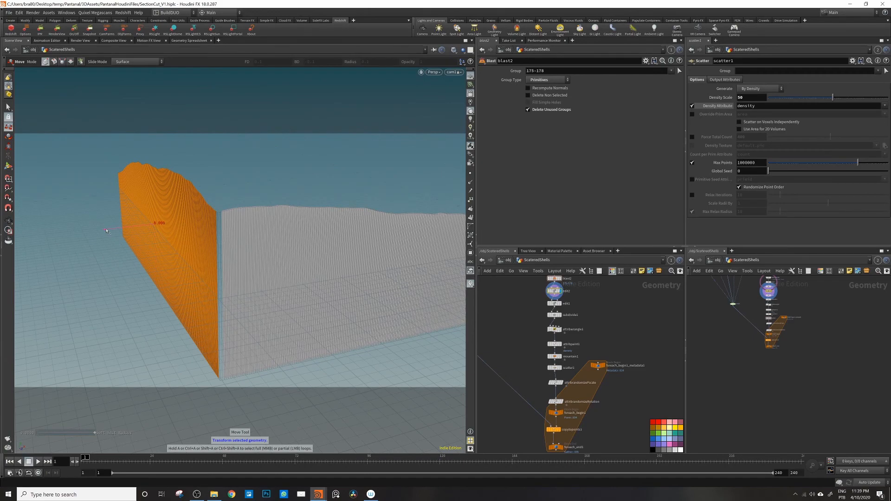
{"action": "left_click_drag", "start_coordinate": [106, 231], "coordinate": [110, 231]}
Select and display attribpaint1 and examine its painted density on both walls
{"action": "left_click_drag", "start_coordinate": [228, 224], "coordinate": [246, 237], "text": "alt"}
{"action": "middle_click_drag", "start_coordinate": [246, 238], "coordinate": [242, 216], "text": "alt"}
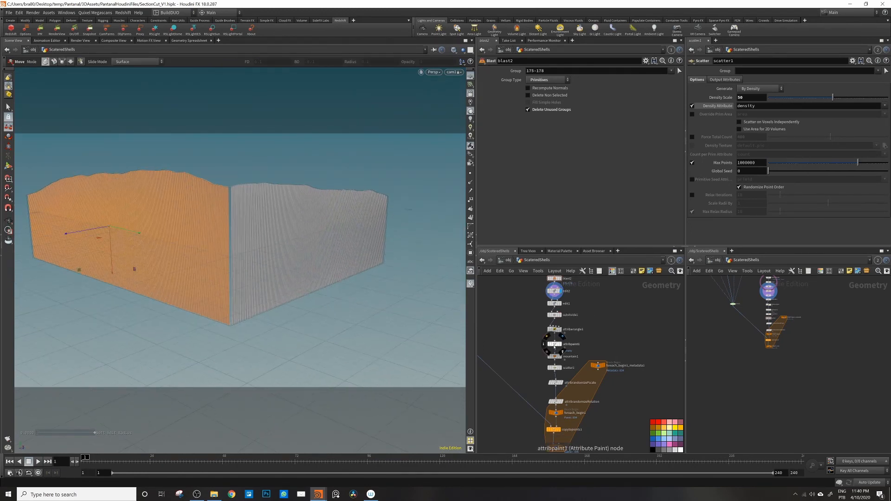
{"action": "left_click", "coordinate": [559, 345]}
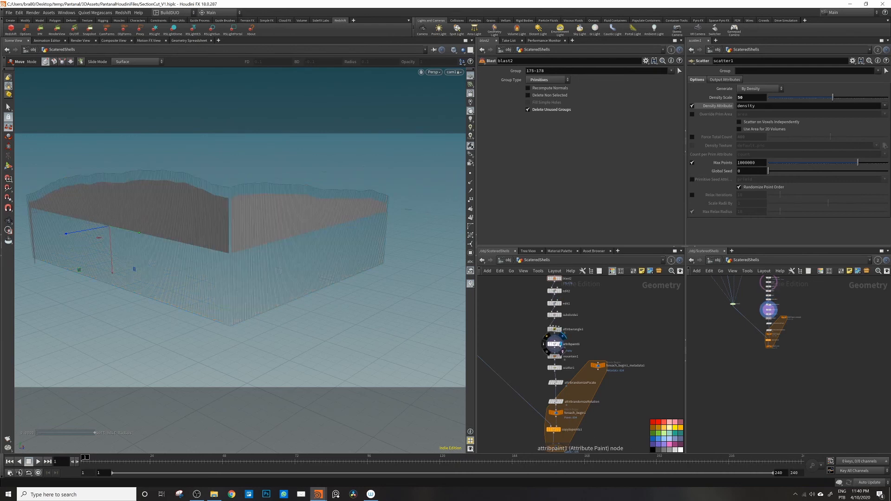
{"action": "left_click", "coordinate": [554, 343]}
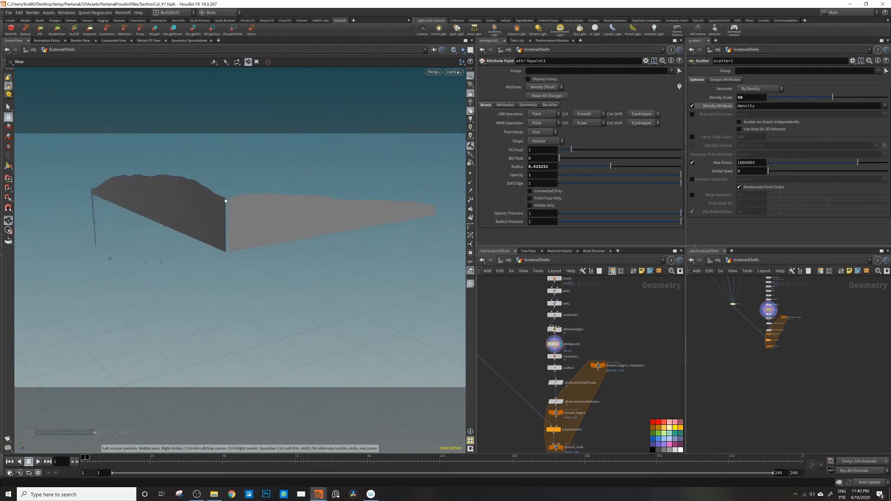
{"action": "left_click", "coordinate": [9, 166]}
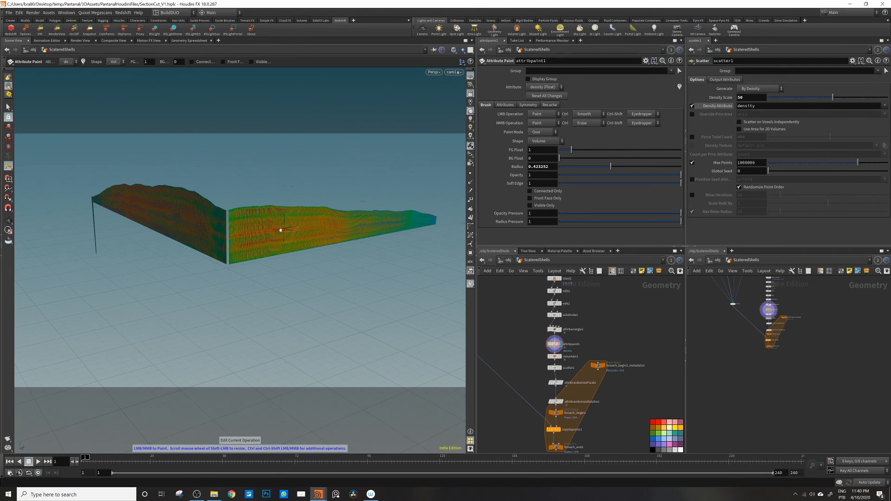
{"action": "left_click_drag", "start_coordinate": [280, 230], "coordinate": [241, 227], "text": "alt"}
{"action": "right_click_drag", "start_coordinate": [243, 227], "coordinate": [423, 213], "text": "alt"}
{"action": "mouse_move", "coordinate": [334, 232]}
{"action": "left_mouse_down", "text": "alt"}
{"action": "mouse_move", "coordinate": [291, 237]}
{"action": "mouse_move", "coordinate": [246, 199]}
{"action": "mouse_move", "coordinate": [335, 199]}
{"action": "mouse_move", "coordinate": [360, 218]}
{"action": "left_mouse_up", "text": "alt"}
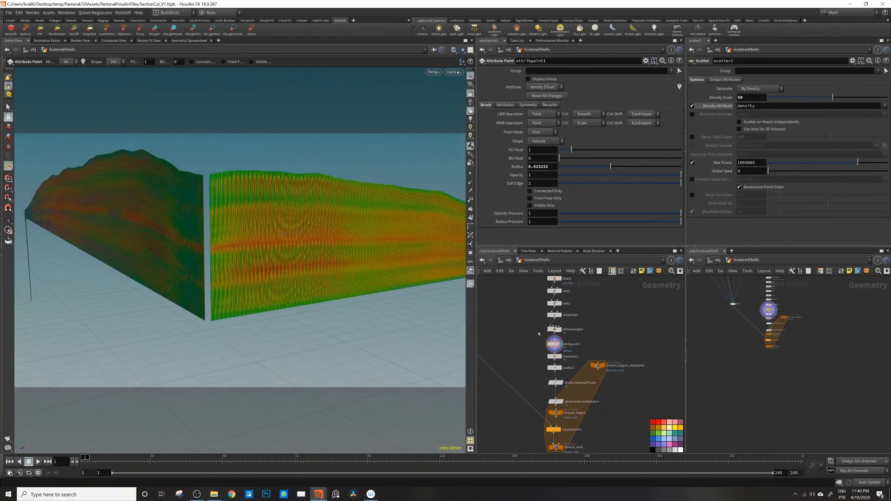
Replace the attribpaint1 node with a fresh Attribute Paint node directly below attribwrangle1
{"action": "left_click_drag", "start_coordinate": [555, 344], "coordinate": [538, 341]}
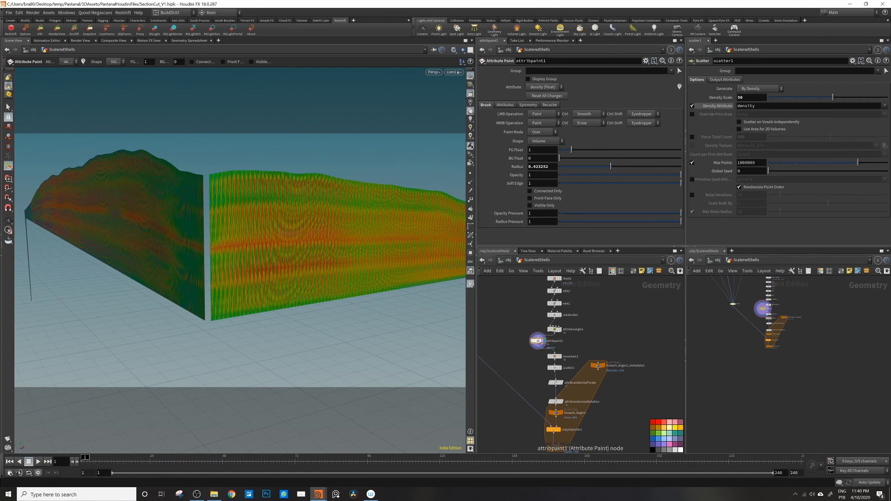
{"action": "key", "text": "Delete"}
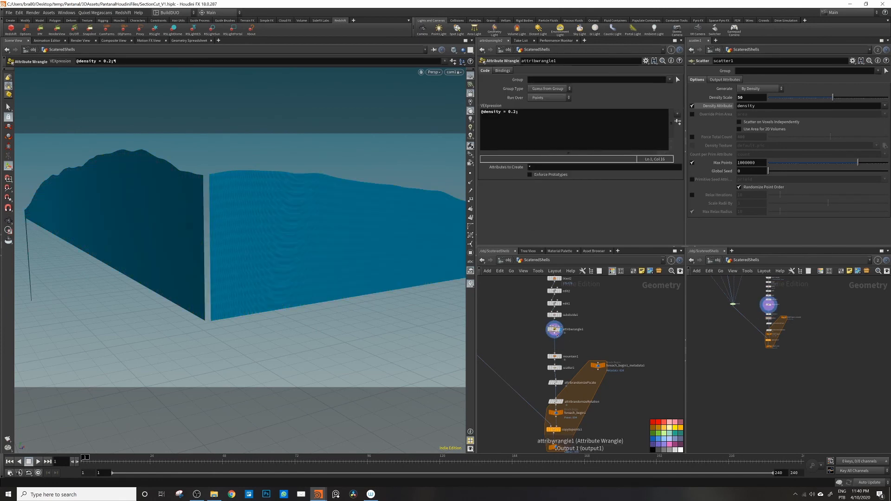
{"action": "key", "text": "Tab"}
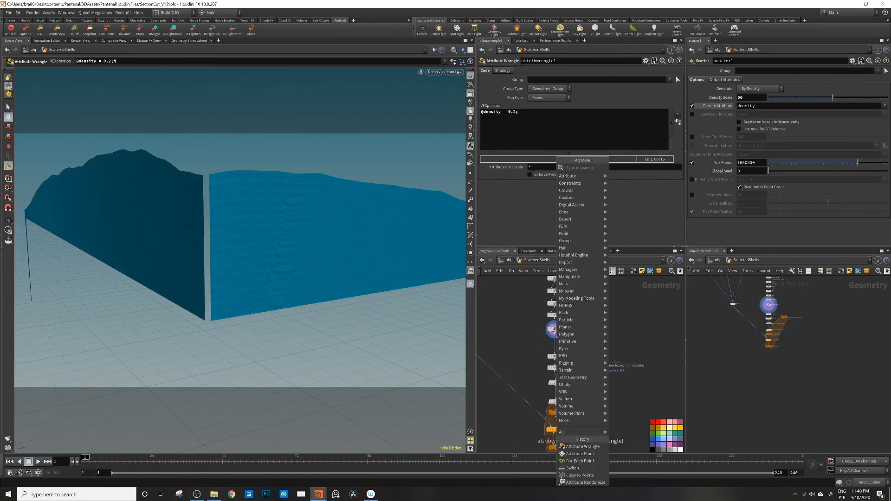
{"action": "type", "text": "attribp"}
{"action": "key", "text": "Return"}
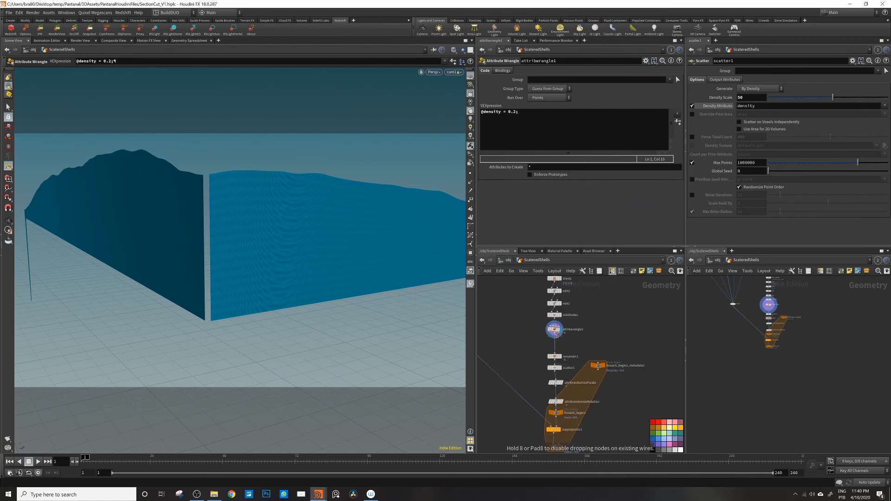
{"action": "key", "text": "Return"}
Set the new Attribute Paint node to paint density (Float) and shrink its brush radius to about 0.092
{"action": "left_click", "coordinate": [509, 106]}
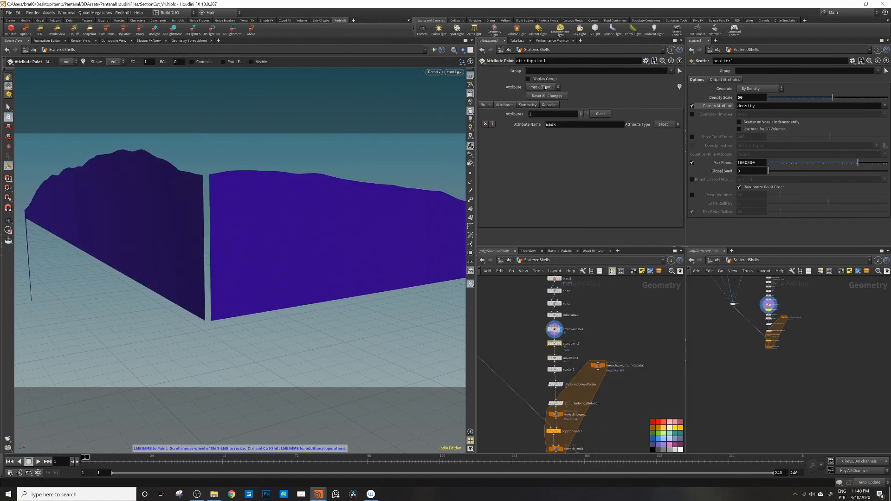
{"action": "left_click", "coordinate": [545, 88]}
{"action": "left_click", "coordinate": [552, 124]}
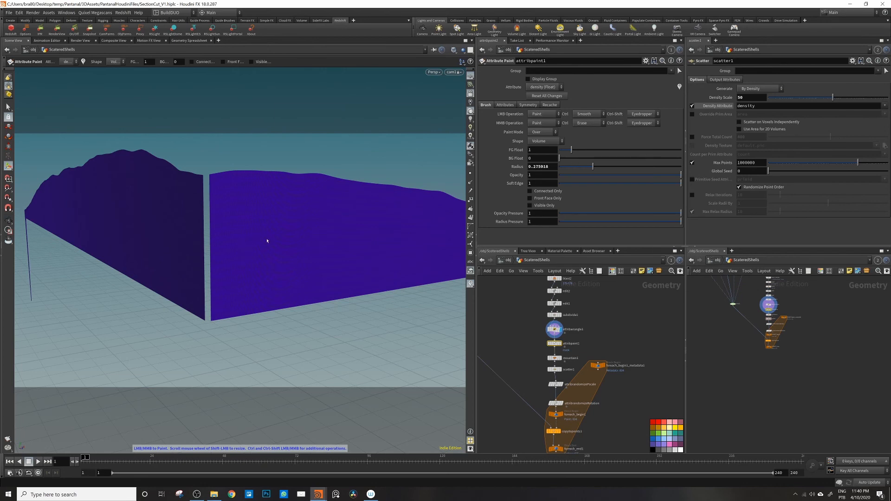
{"action": "scroll", "coordinate": [267, 241], "scroll_direction": "down", "scroll_amount": 6}
Select and display the edit1 node to check its point edit along the walls' upper edge
{"action": "right_click_drag", "start_coordinate": [274, 244], "coordinate": [115, 241], "text": "alt"}
{"action": "left_click_drag", "start_coordinate": [115, 241], "coordinate": [293, 217], "text": "alt"}
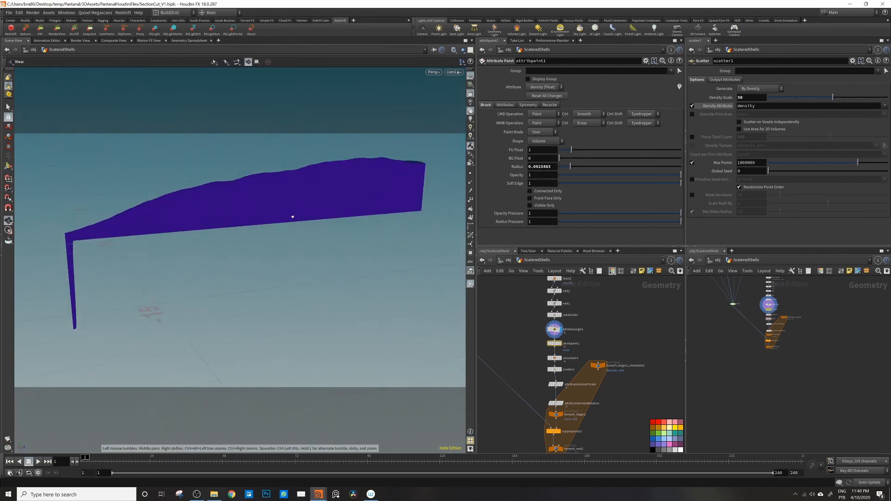
{"action": "middle_click_drag", "start_coordinate": [293, 217], "coordinate": [326, 213], "text": "alt"}
{"action": "middle_click_drag", "start_coordinate": [716, 315], "coordinate": [704, 333]}
{"action": "scroll", "coordinate": [578, 327], "scroll_direction": "up", "scroll_amount": 5}
{"action": "middle_click_drag", "start_coordinate": [587, 327], "coordinate": [628, 418]}
{"action": "left_click", "coordinate": [573, 346]}
{"action": "left_click", "coordinate": [555, 346]}
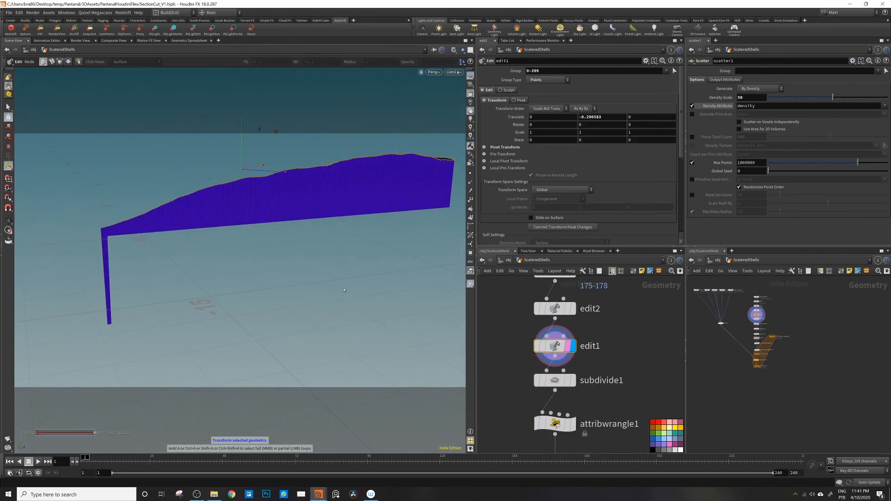
Delete the narrow vertical strip hanging below the wall's far end, directly after the edit1 node
{"action": "left_click_drag", "start_coordinate": [344, 290], "coordinate": [313, 286], "text": "alt"}
{"action": "scroll", "coordinate": [585, 306], "scroll_direction": "down", "scroll_amount": 5}
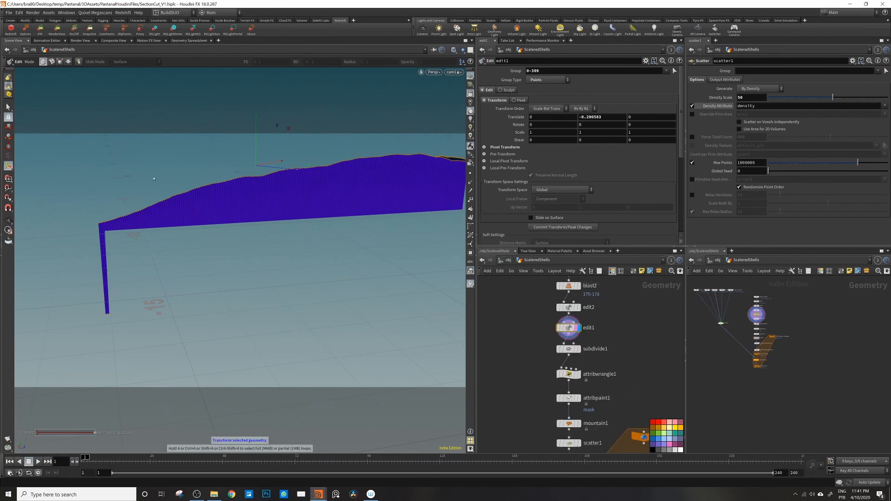
{"action": "left_click_drag", "start_coordinate": [154, 178], "coordinate": [265, 171], "text": "alt"}
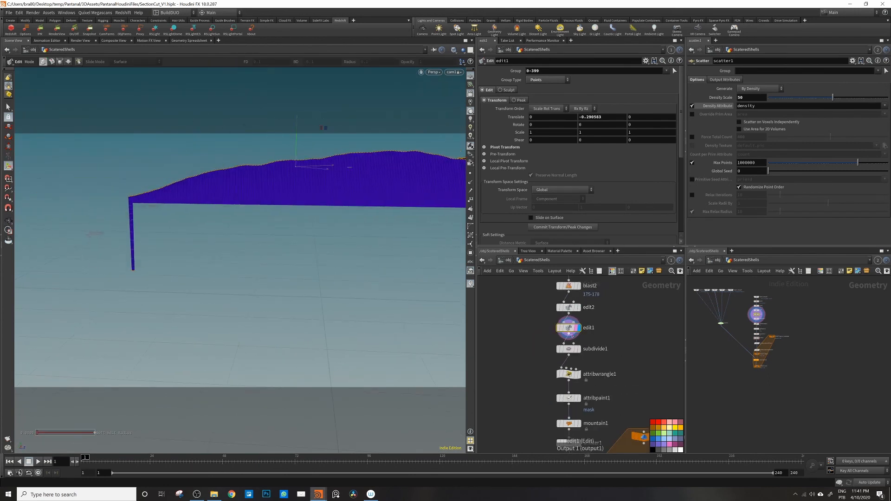
{"action": "key", "text": "s"}
{"action": "left_click_drag", "start_coordinate": [114, 232], "coordinate": [147, 258]}
{"action": "key", "text": "Delete"}
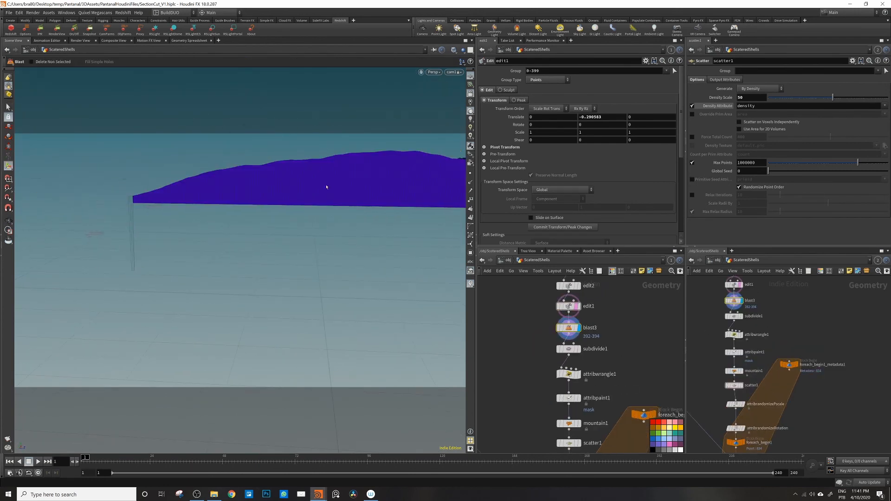
Display attribpaint1 and paint a band of density 1 along the middle of the wall with a brush radius of about 0.89
{"action": "left_click", "coordinate": [734, 316]}
{"action": "left_click_drag", "start_coordinate": [371, 188], "coordinate": [352, 203], "text": "alt"}
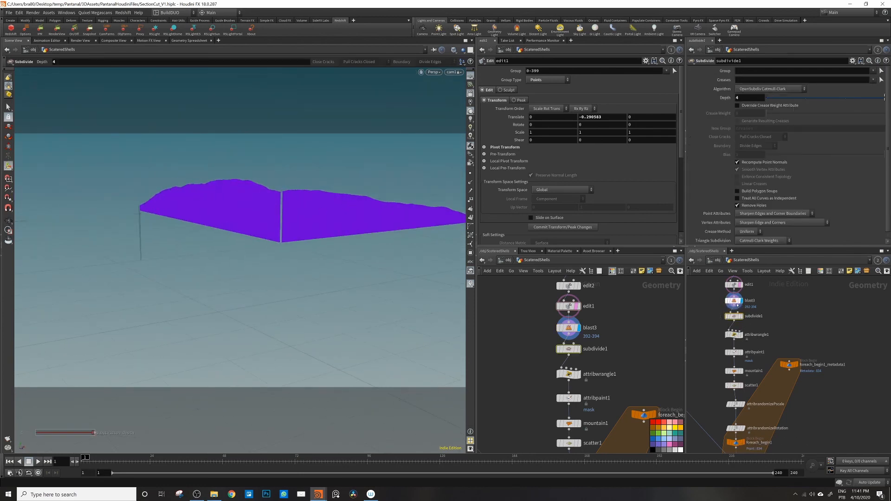
{"action": "left_click", "coordinate": [733, 352]}
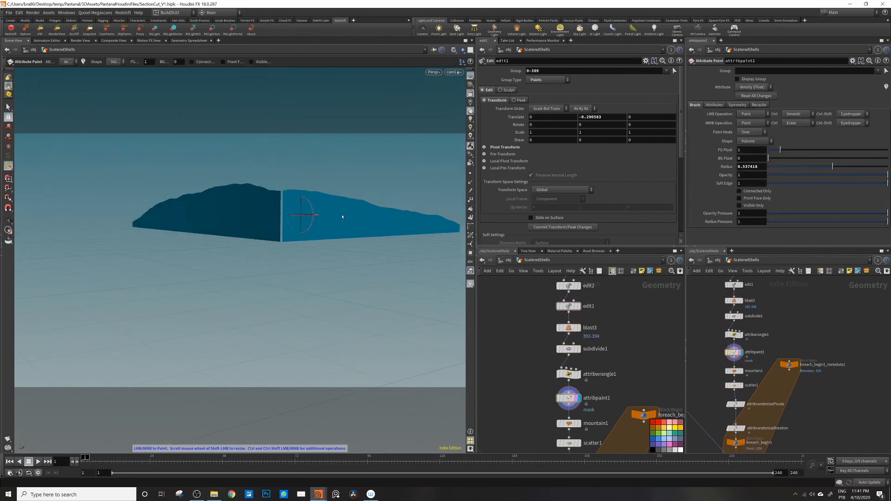
{"action": "scroll", "coordinate": [343, 216], "scroll_direction": "up", "scroll_amount": 5}
{"action": "left_click_drag", "start_coordinate": [342, 217], "coordinate": [247, 209], "text": "alt"}
{"action": "mouse_move", "coordinate": [174, 217]}
{"action": "left_mouse_down"}
{"action": "mouse_move", "coordinate": [386, 236]}
{"action": "mouse_move", "coordinate": [271, 233]}
{"action": "mouse_move", "coordinate": [289, 228]}
{"action": "left_mouse_up"}
{"action": "left_click_drag", "start_coordinate": [312, 224], "coordinate": [46, 238]}
{"action": "middle_click_drag", "start_coordinate": [95, 238], "coordinate": [316, 220], "text": "alt"}
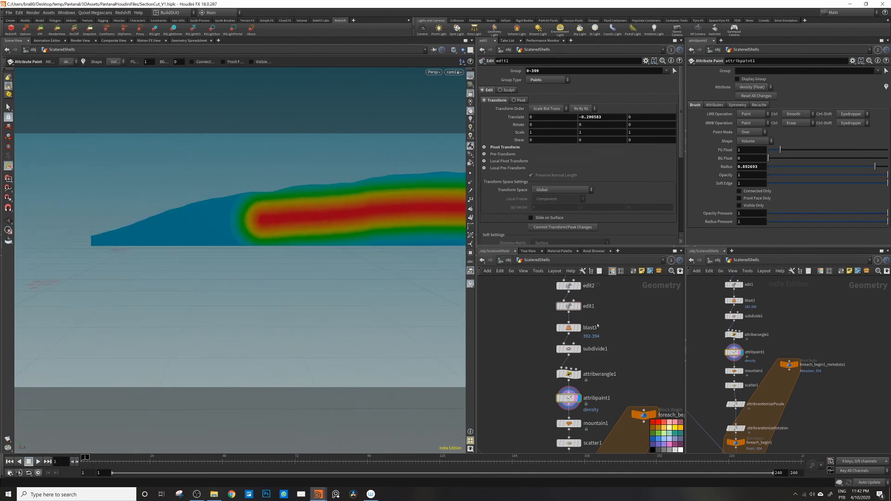
Set the foreground paint value to 0.4 and paint the wall's tapered end with a brush radius of about 0.76
{"action": "left_click", "coordinate": [569, 398]}
{"action": "double_click", "coordinate": [532, 150]}
{"action": "type", "text": ".4"}
{"action": "key", "text": "Return"}
{"action": "left_click_drag", "start_coordinate": [229, 222], "coordinate": [132, 232]}
{"action": "middle_click_drag", "start_coordinate": [388, 200], "coordinate": [342, 203], "text": "alt"}
{"action": "scroll", "coordinate": [209, 219], "scroll_direction": "down", "scroll_amount": 2}
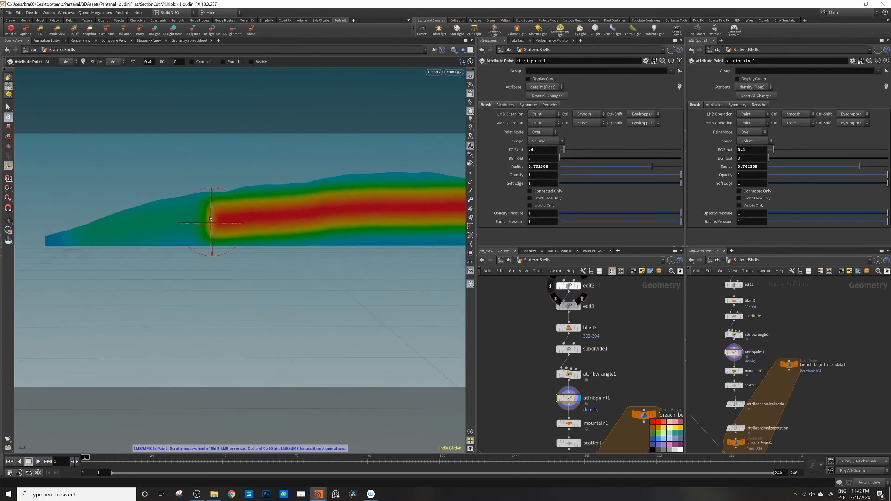
Smooth the painted density along the walls with a brush radius of about 1.26, then undo the last stroke
{"action": "scroll", "coordinate": [210, 218], "scroll_direction": "up", "scroll_amount": 3}
{"action": "left_click_drag", "start_coordinate": [211, 219], "coordinate": [358, 235], "text": "ctrl"}
{"action": "middle_click_drag", "start_coordinate": [362, 234], "coordinate": [197, 228], "text": "alt"}
{"action": "left_click_drag", "start_coordinate": [227, 223], "coordinate": [418, 220], "text": "ctrl"}
{"action": "scroll", "coordinate": [351, 215], "scroll_direction": "up", "scroll_amount": 2}
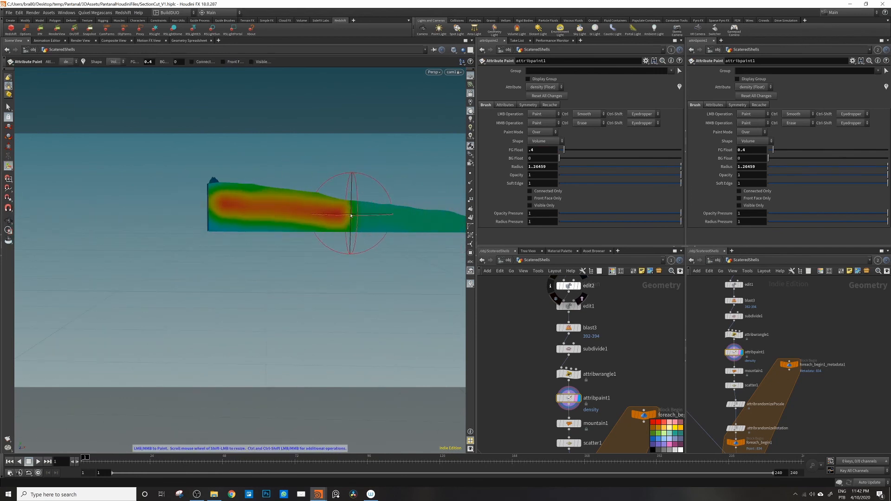
{"action": "scroll", "coordinate": [351, 215], "scroll_direction": "down", "scroll_amount": 10}
{"action": "key", "text": "ctrl+z"}
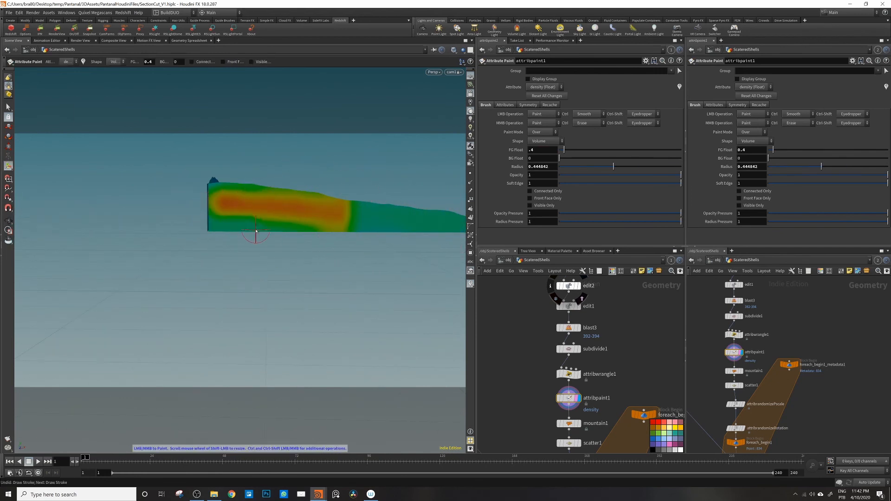
Set the foreground paint value to 0.7 and paint the lower wall and density transition with a brush radius of about 0.54
{"action": "left_click_drag", "start_coordinate": [255, 231], "coordinate": [320, 227], "text": "alt"}
{"action": "left_click_drag", "start_coordinate": [539, 150], "coordinate": [420, 150]}
{"action": "type", "text": ".7"}
{"action": "key", "text": "Return"}
{"action": "left_click_drag", "start_coordinate": [255, 223], "coordinate": [222, 221], "text": "alt"}
{"action": "left_click_drag", "start_coordinate": [239, 223], "coordinate": [316, 223]}
{"action": "mouse_move", "coordinate": [216, 222]}
{"action": "left_mouse_down"}
{"action": "mouse_move", "coordinate": [198, 221]}
{"action": "mouse_move", "coordinate": [235, 200]}
{"action": "mouse_move", "coordinate": [342, 201]}
{"action": "mouse_move", "coordinate": [319, 199]}
{"action": "left_mouse_up"}
{"action": "scroll", "coordinate": [352, 204], "scroll_direction": "up", "scroll_amount": 6}
{"action": "scroll", "coordinate": [325, 205], "scroll_direction": "down", "scroll_amount": 4}
{"action": "mouse_move", "coordinate": [398, 205]}
{"action": "left_mouse_down", "text": "alt"}
{"action": "mouse_move", "coordinate": [106, 210]}
{"action": "mouse_move", "coordinate": [121, 212]}
{"action": "left_mouse_up", "text": "alt"}
{"action": "left_click_drag", "start_coordinate": [255, 220], "coordinate": [446, 217], "text": "alt"}
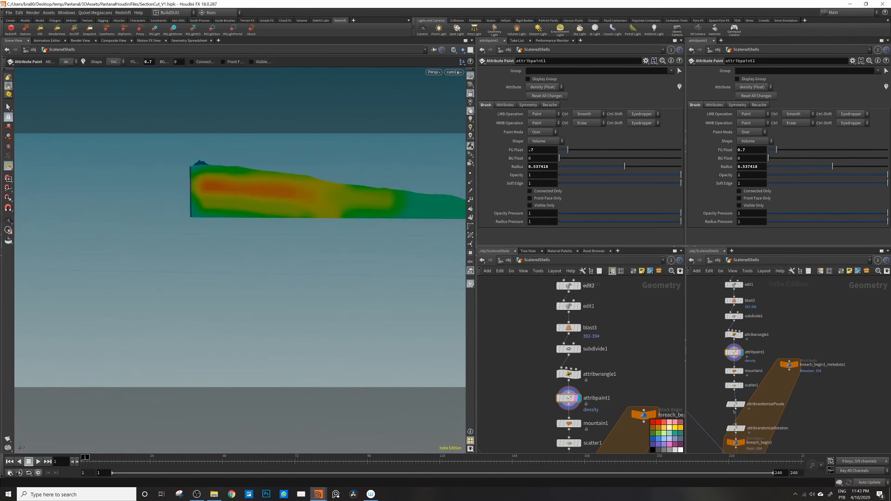
Display the foreach_end1 node to show the shells scattered by the new density
{"action": "scroll", "coordinate": [622, 427], "scroll_direction": "down", "scroll_amount": 1}
{"action": "middle_click_drag", "start_coordinate": [622, 427], "coordinate": [566, 314]}
{"action": "left_click_drag", "start_coordinate": [583, 299], "coordinate": [579, 382]}
{"action": "scroll", "coordinate": [578, 382], "scroll_direction": "down", "scroll_amount": 1}
{"action": "middle_click_drag", "start_coordinate": [577, 382], "coordinate": [606, 337]}
{"action": "scroll", "coordinate": [562, 395], "scroll_direction": "up", "scroll_amount": 3}
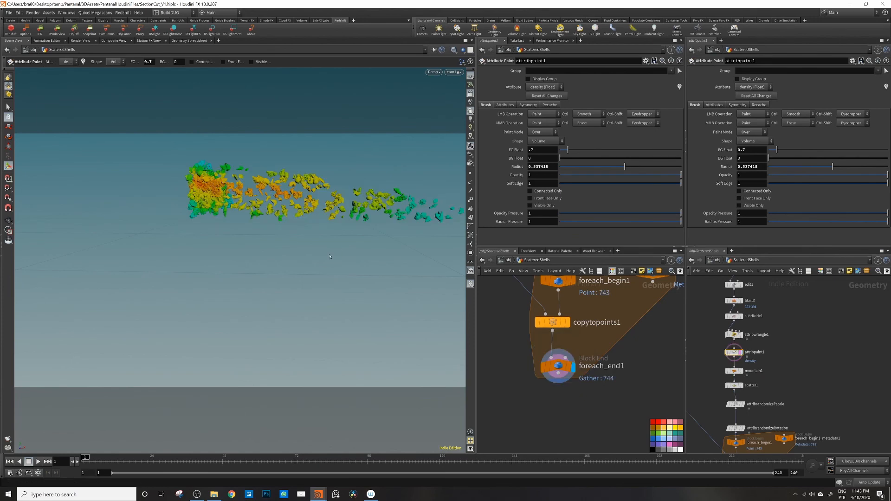
{"action": "left_click_drag", "start_coordinate": [341, 197], "coordinate": [303, 207]}
{"action": "left_click", "coordinate": [558, 366]}
{"action": "key", "text": "u"}
{"action": "scroll", "coordinate": [222, 202], "scroll_direction": "up", "scroll_amount": 4}
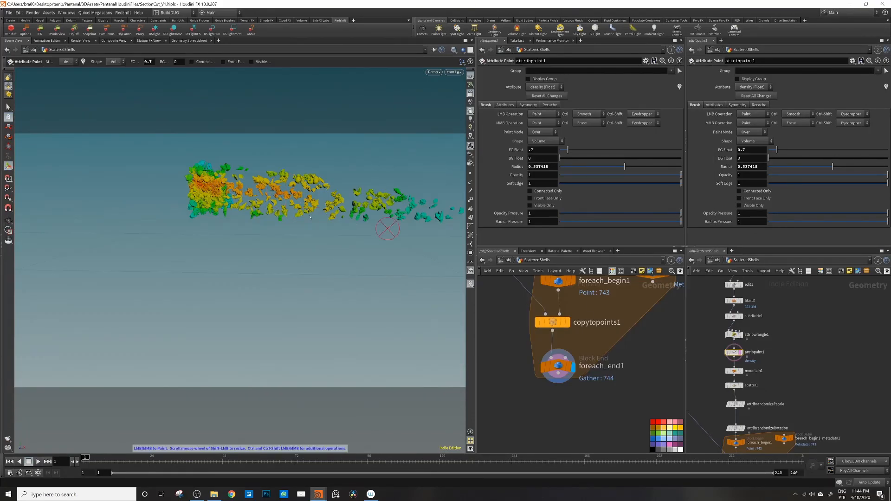
Examine the scattered shells and make foreach_end1 the selected node in place of attribpaint1
{"action": "key", "text": "Escape"}
{"action": "left_click_drag", "start_coordinate": [238, 187], "coordinate": [256, 191]}
{"action": "left_click_drag", "start_coordinate": [283, 189], "coordinate": [263, 189], "text": "alt"}
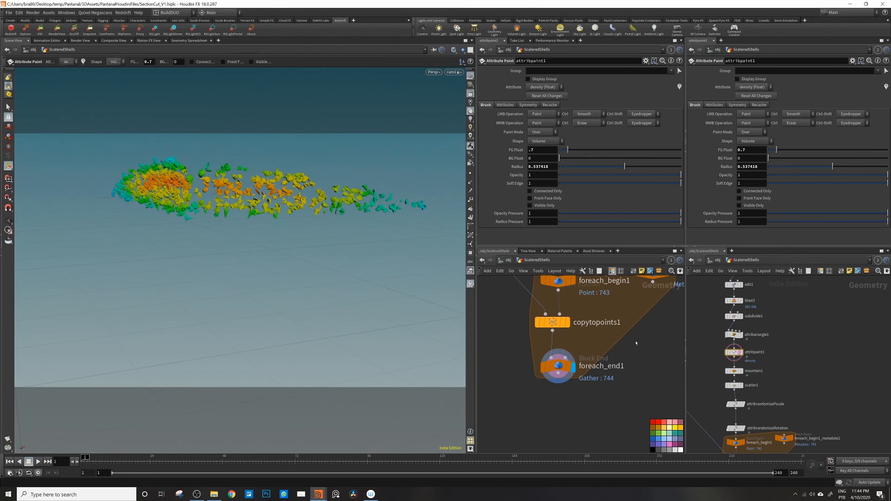
{"action": "left_click", "coordinate": [578, 385]}
{"action": "left_click", "coordinate": [558, 369]}
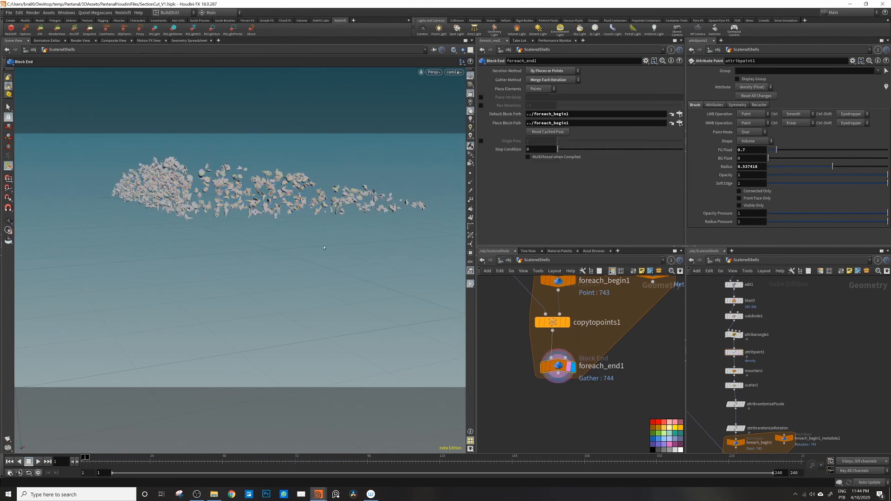
Go up to the object level and examine how the shells sit in the SectionCut walls around the corner
{"action": "key", "text": "u"}
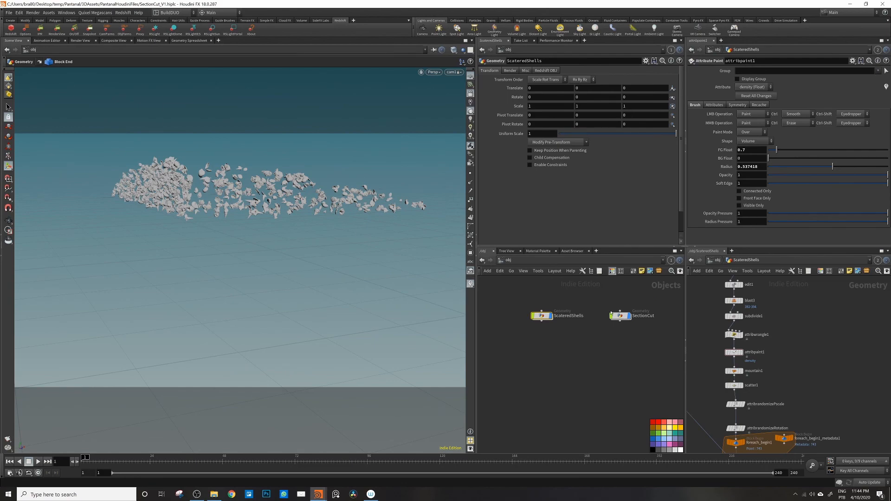
{"action": "left_click_drag", "start_coordinate": [297, 197], "coordinate": [232, 209], "text": "alt"}
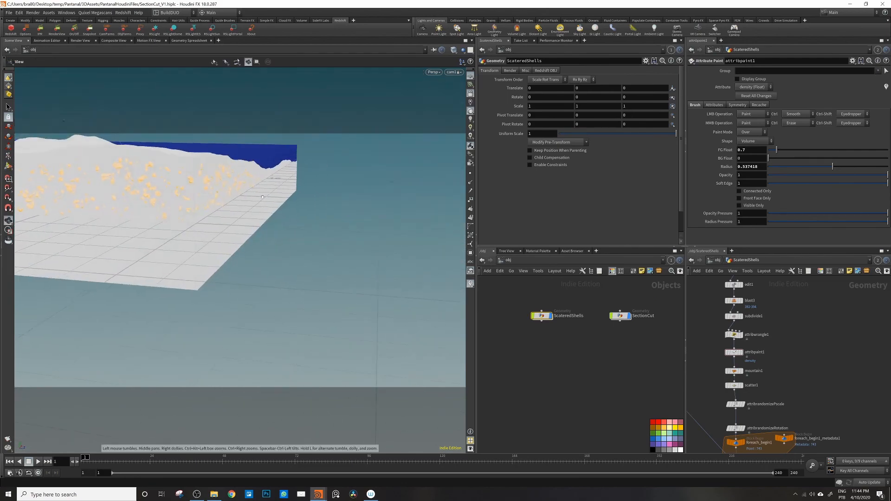
{"action": "right_click_drag", "start_coordinate": [232, 208], "coordinate": [343, 178], "text": "alt"}
{"action": "left_click_drag", "start_coordinate": [168, 186], "coordinate": [125, 191], "text": "alt"}
{"action": "left_click_drag", "start_coordinate": [246, 189], "coordinate": [270, 209], "text": "alt"}
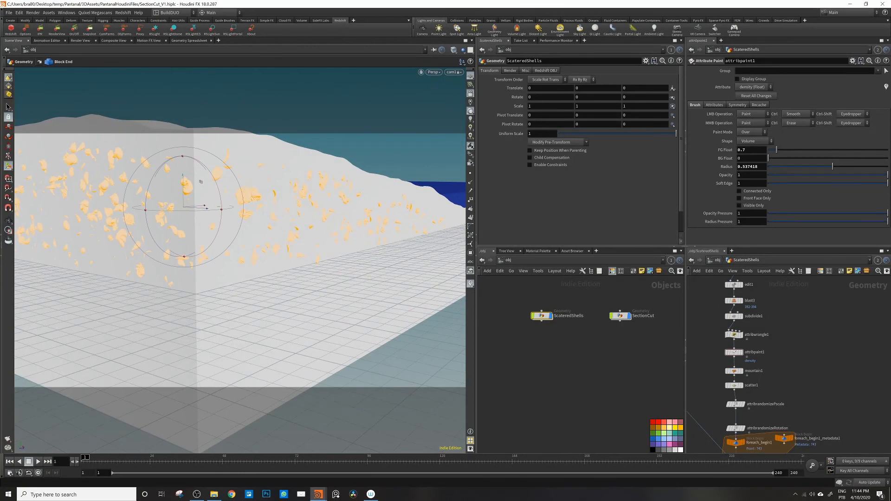
Bring up the Redshift Render View, save the scene and start the interactive render
{"action": "key", "text": "alt+Tab"}
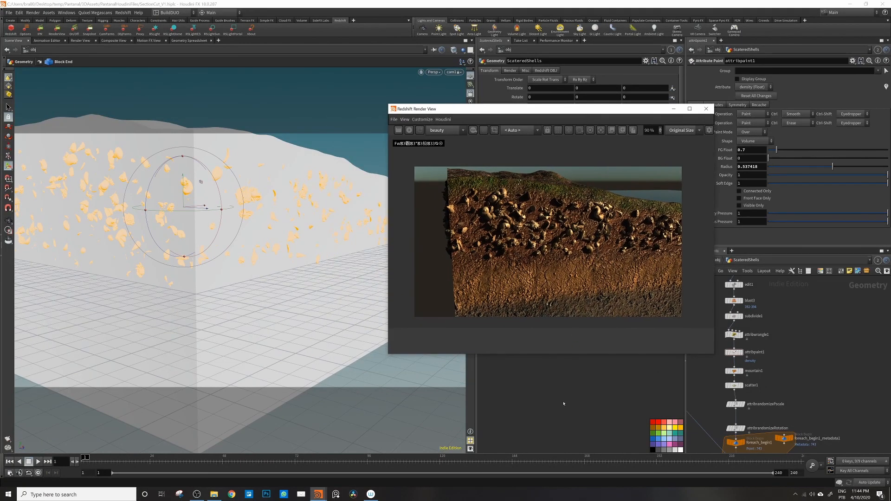
{"action": "key", "text": "alt+Tab"}
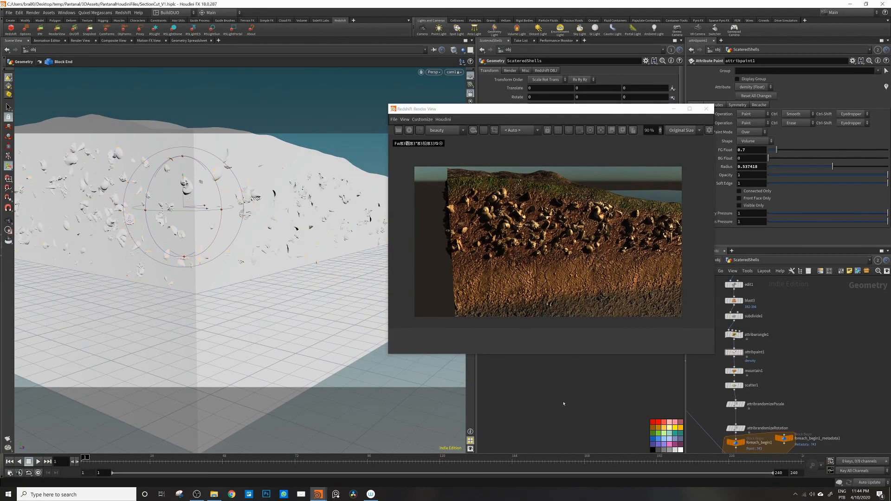
{"action": "key", "text": "ctrl+s"}
{"action": "left_click", "coordinate": [410, 131]}
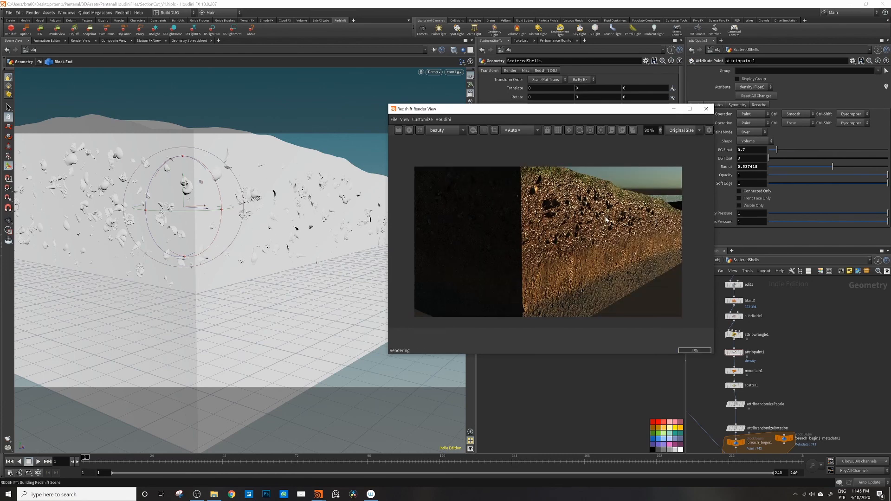
Move the Redshift Render View clear of the viewport and frame a close-up of the shell-covered wall to check the render
{"action": "left_click_drag", "start_coordinate": [546, 109], "coordinate": [631, 99]}
{"action": "left_click_drag", "start_coordinate": [371, 222], "coordinate": [221, 201], "text": "alt"}
{"action": "right_click_drag", "start_coordinate": [220, 201], "coordinate": [254, 201], "text": "alt"}
{"action": "middle_click_drag", "start_coordinate": [254, 202], "coordinate": [282, 229], "text": "alt"}
{"action": "left_click_drag", "start_coordinate": [283, 228], "coordinate": [245, 245], "text": "alt"}
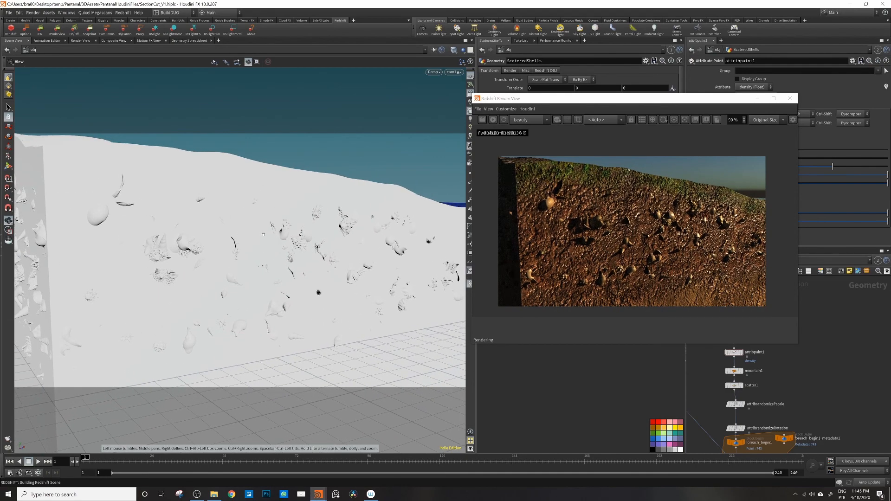
{"action": "left_click_drag", "start_coordinate": [263, 233], "coordinate": [286, 240]}
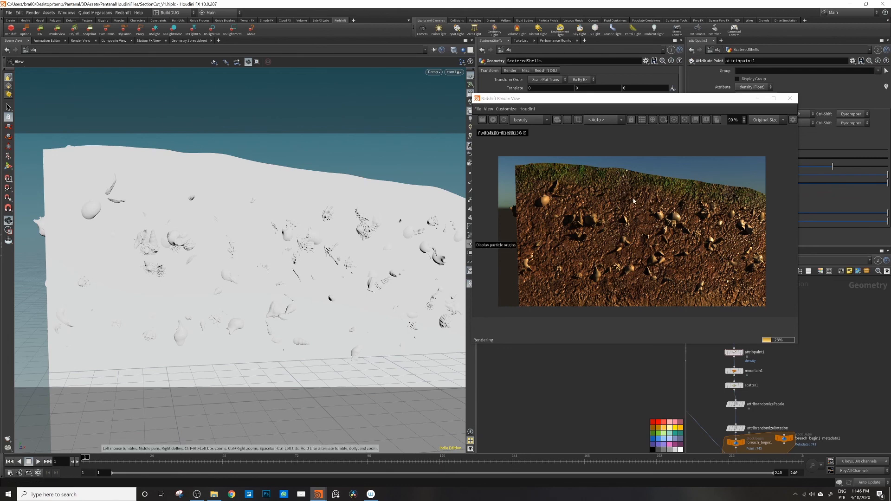
{"action": "key", "text": "Return"}
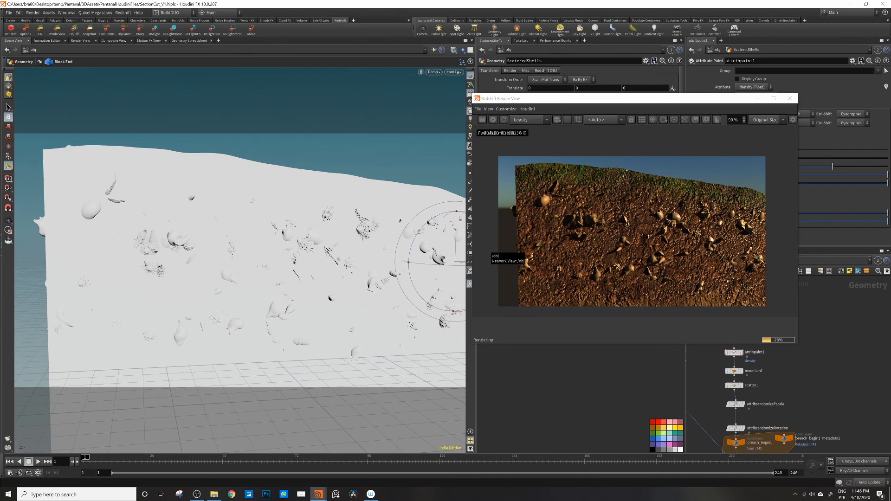
{"action": "key", "text": "Escape"}
{"action": "key", "text": "Return"}
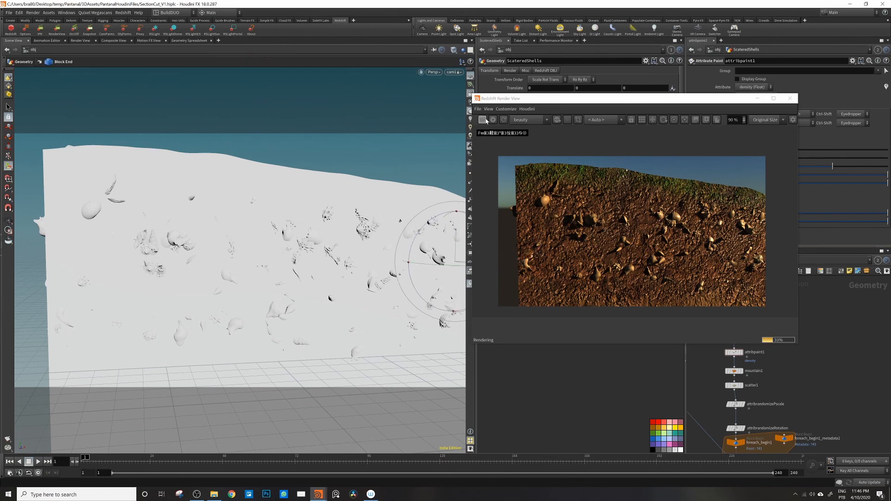